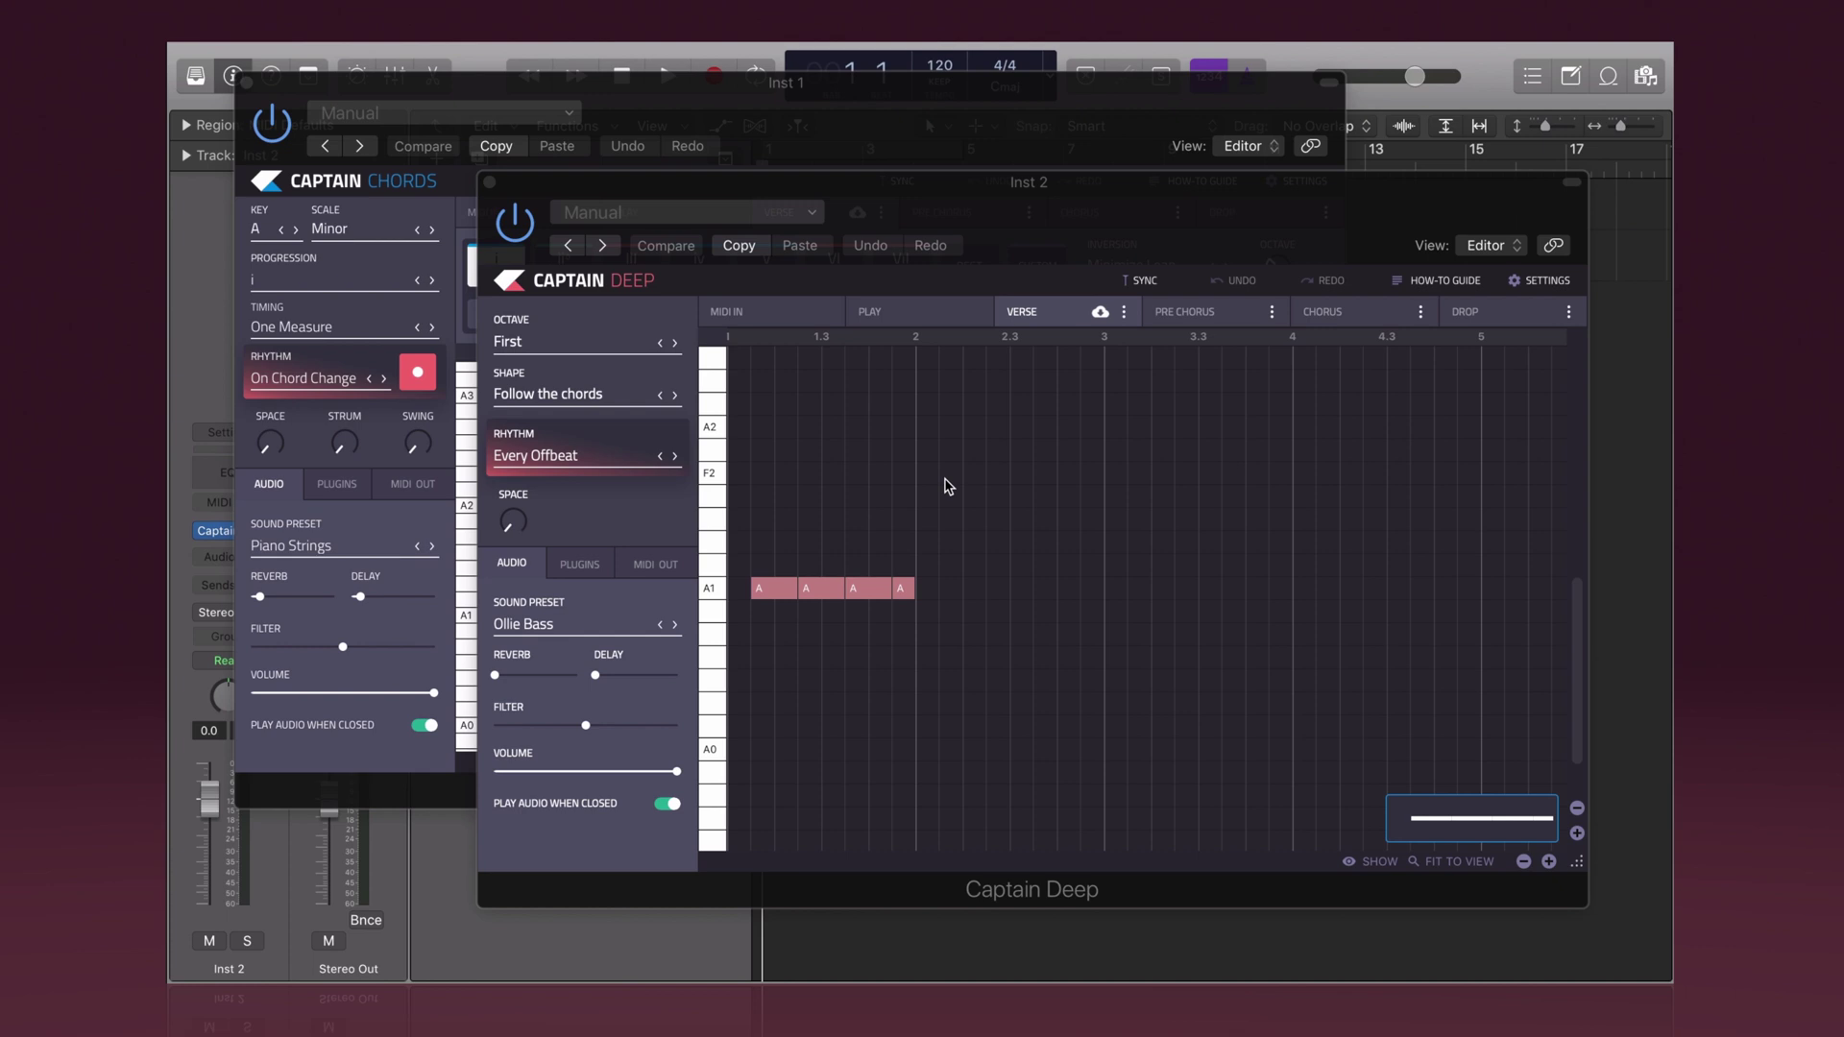
Step: Create a stereo Captain Deep instrument track (AU Instruments > Mixed In Key) and connect it to Captain Chords
{"action": "left_click", "coordinate": [1002, 118]}
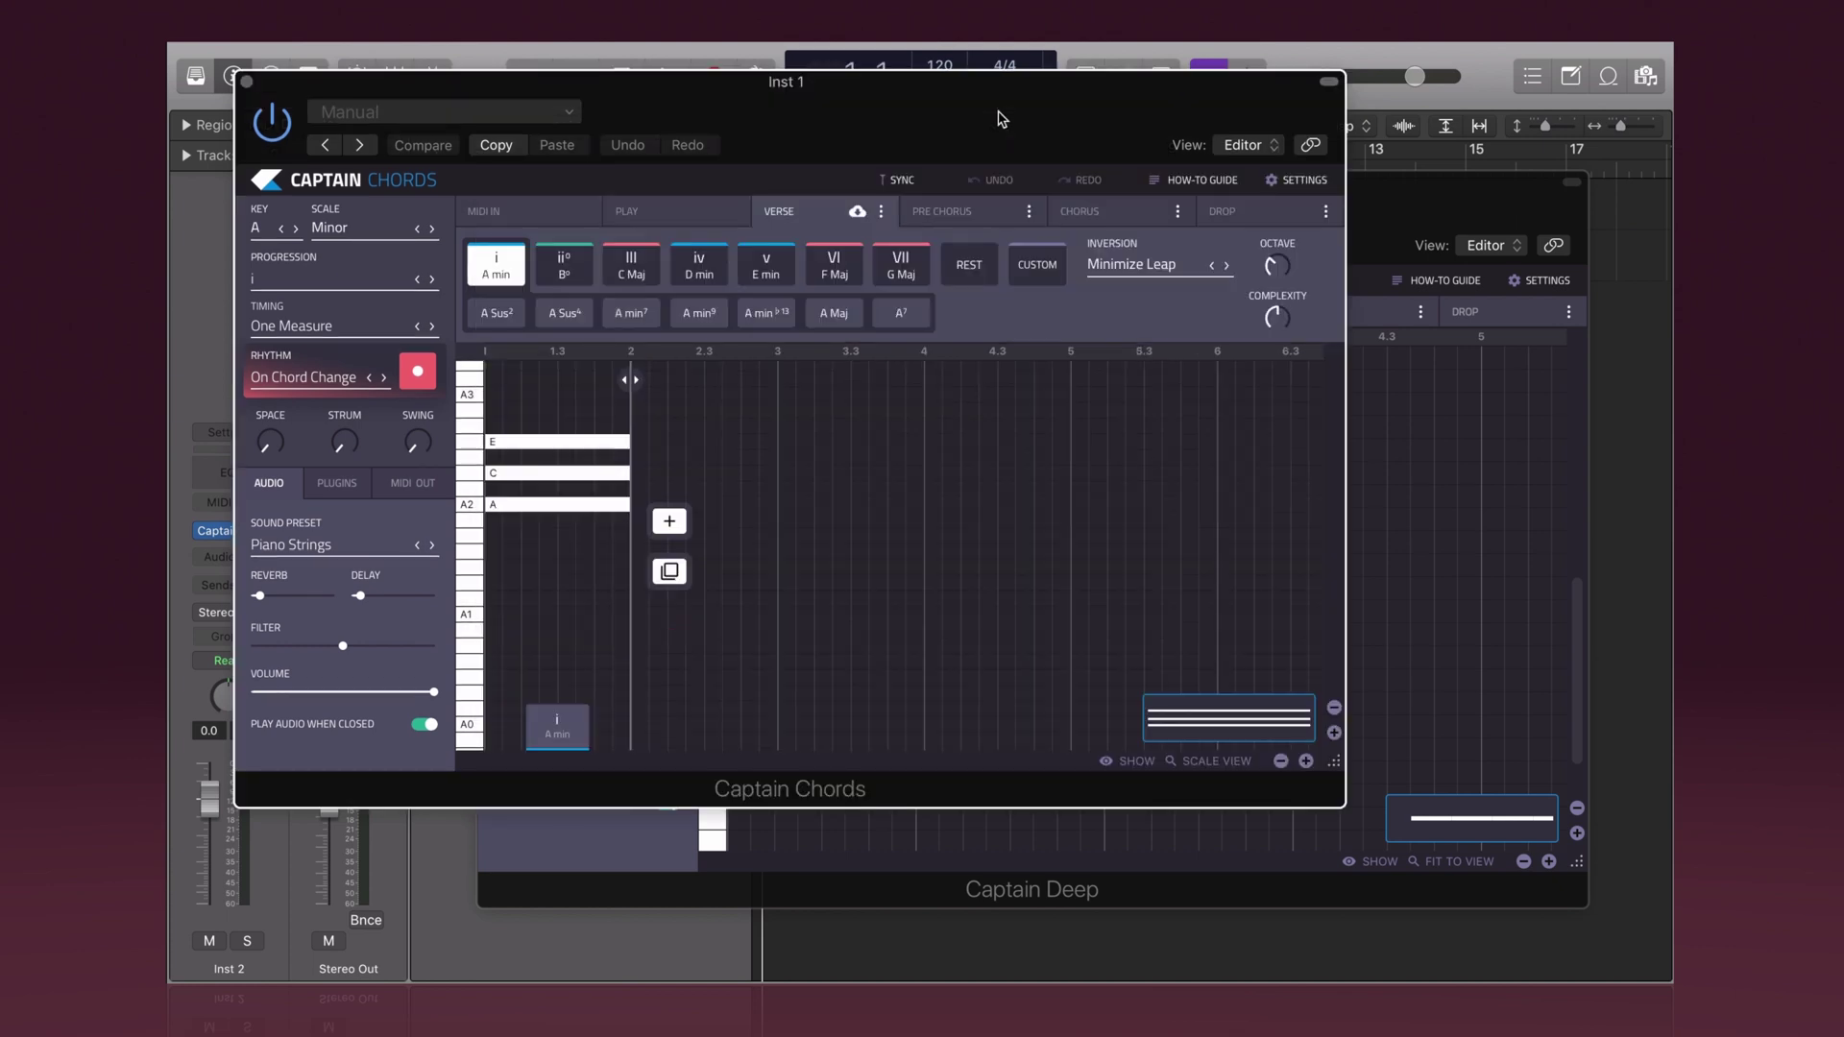
{"action": "left_click", "coordinate": [1392, 200]}
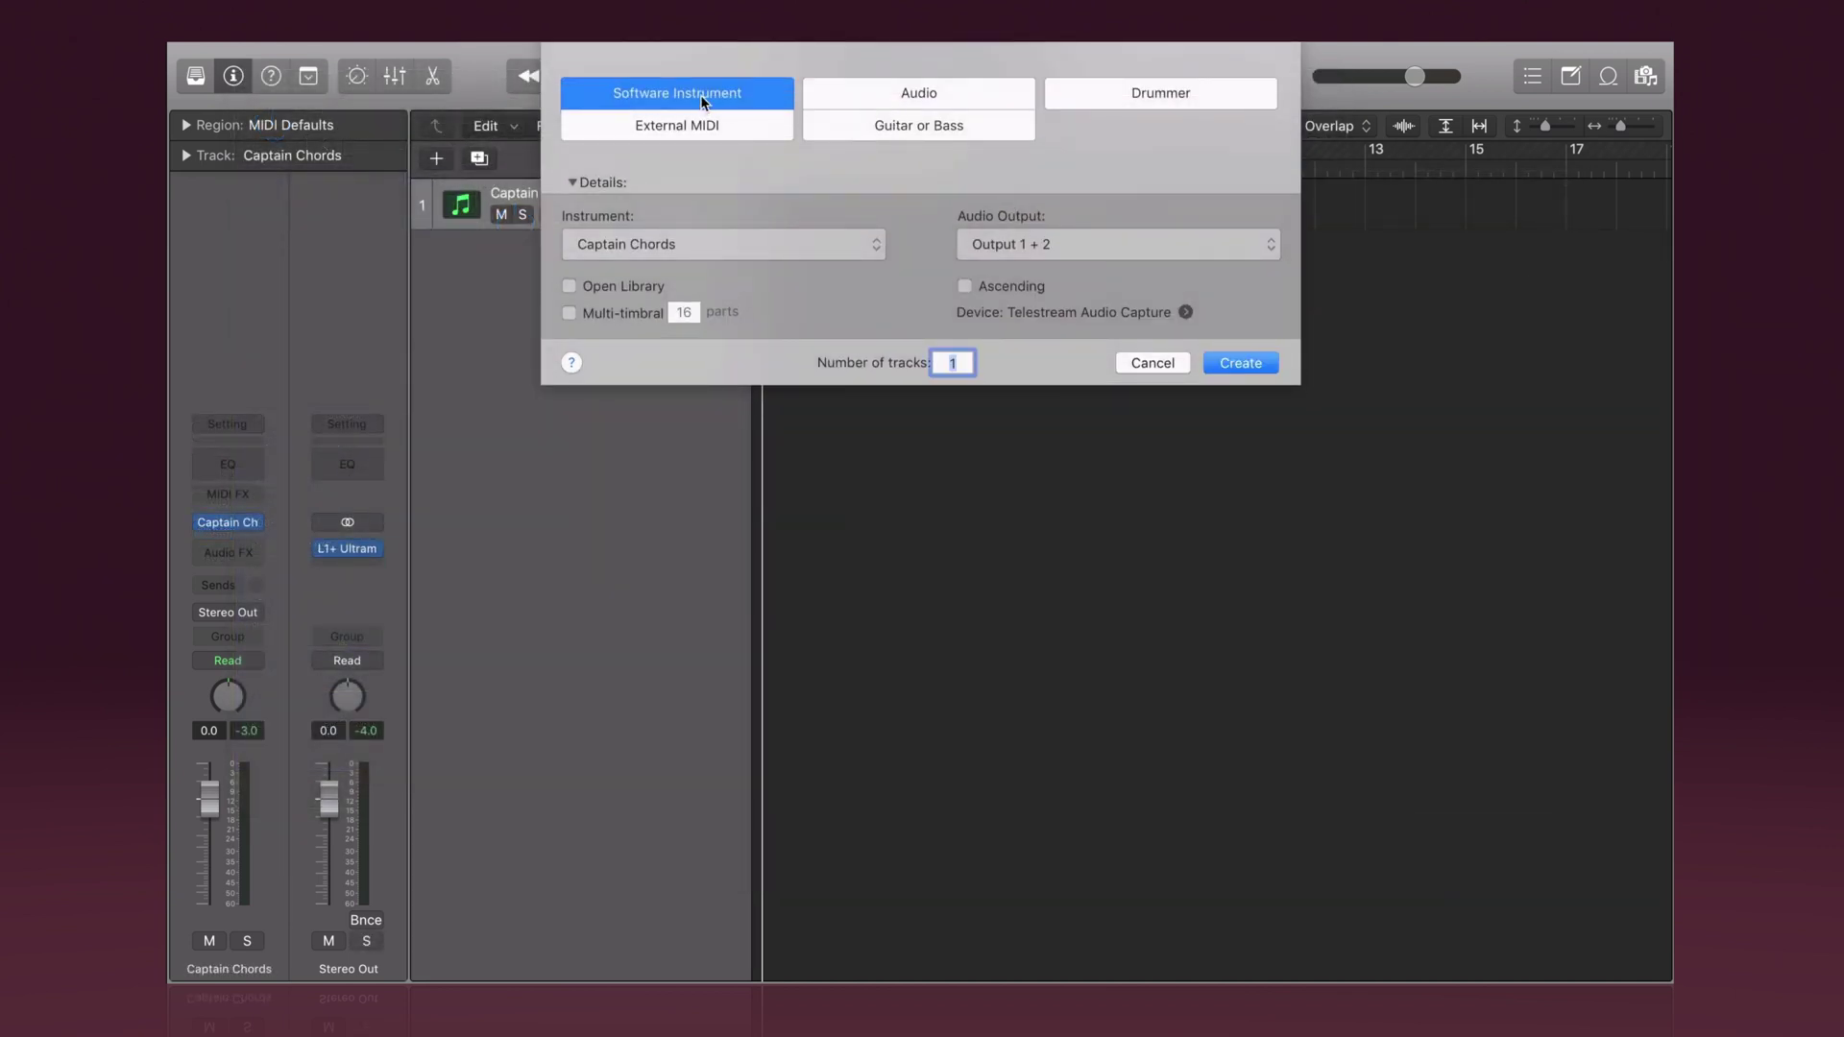
{"action": "left_click", "coordinate": [723, 243]}
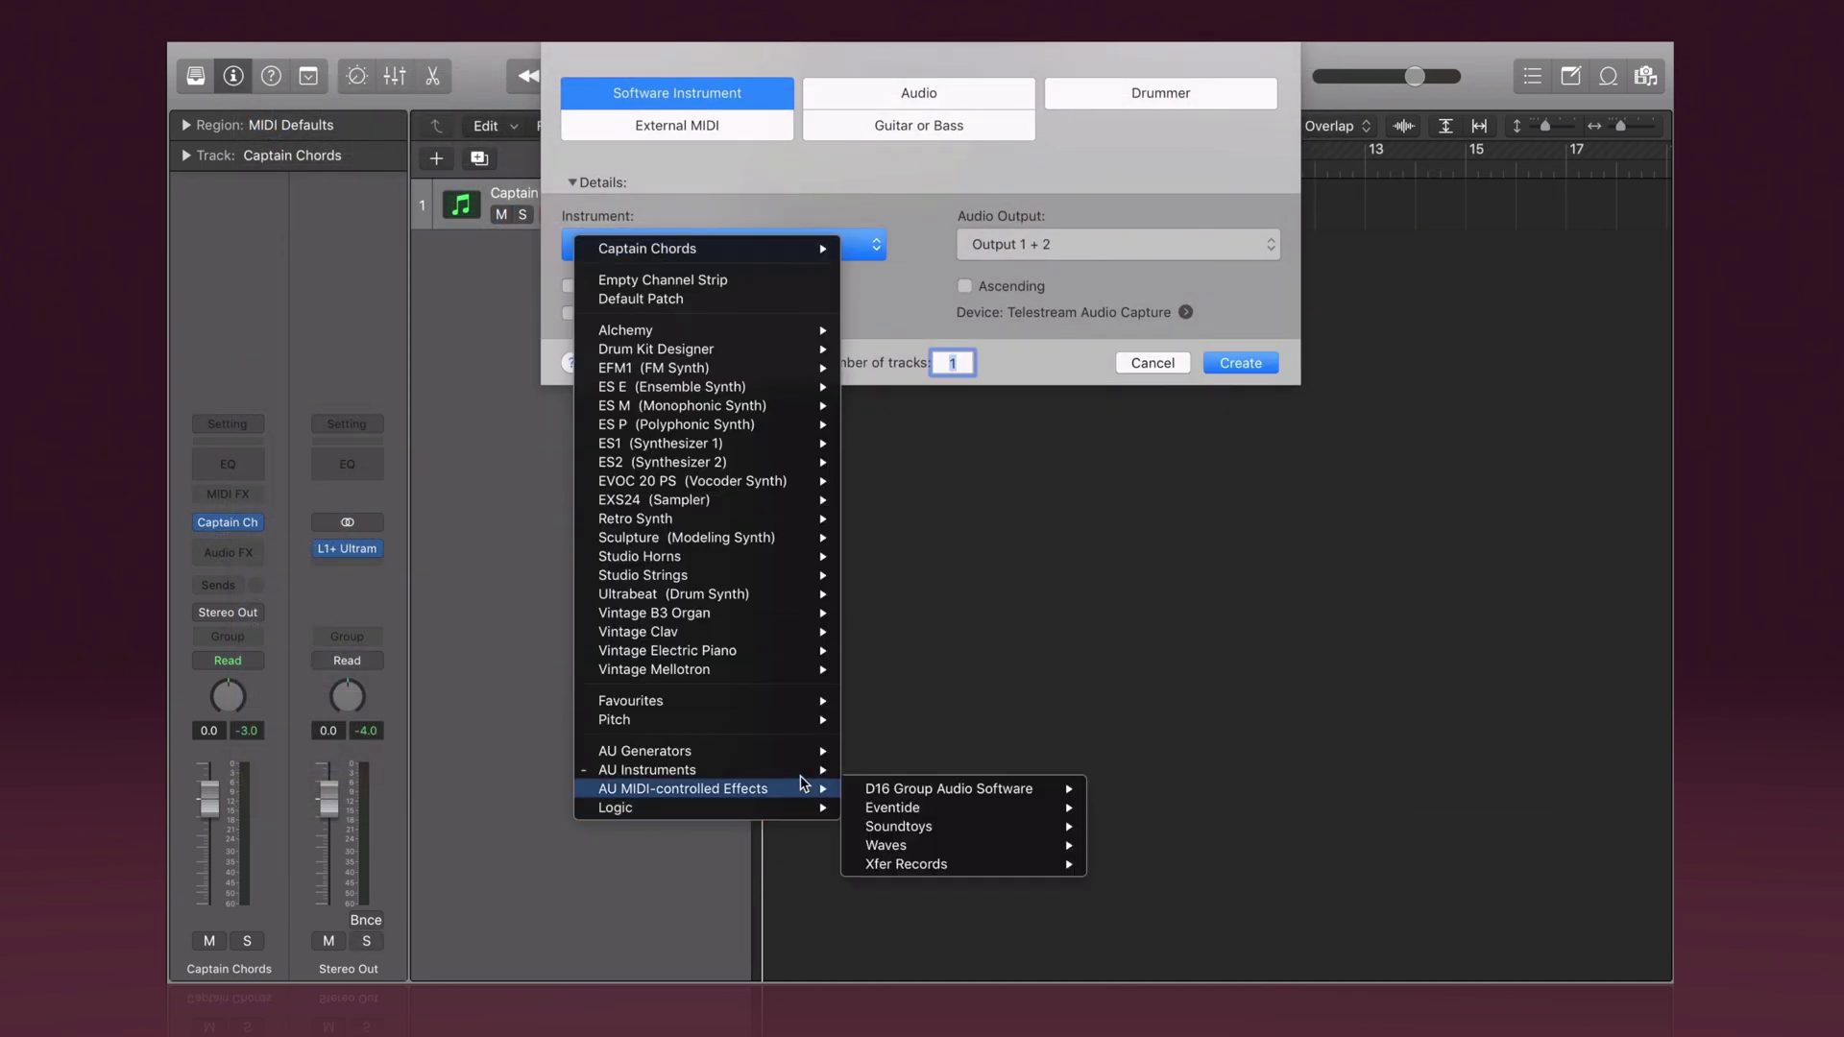
{"action": "mouse_move", "coordinate": [802, 773]}
{"action": "mouse_move", "coordinate": [998, 852]}
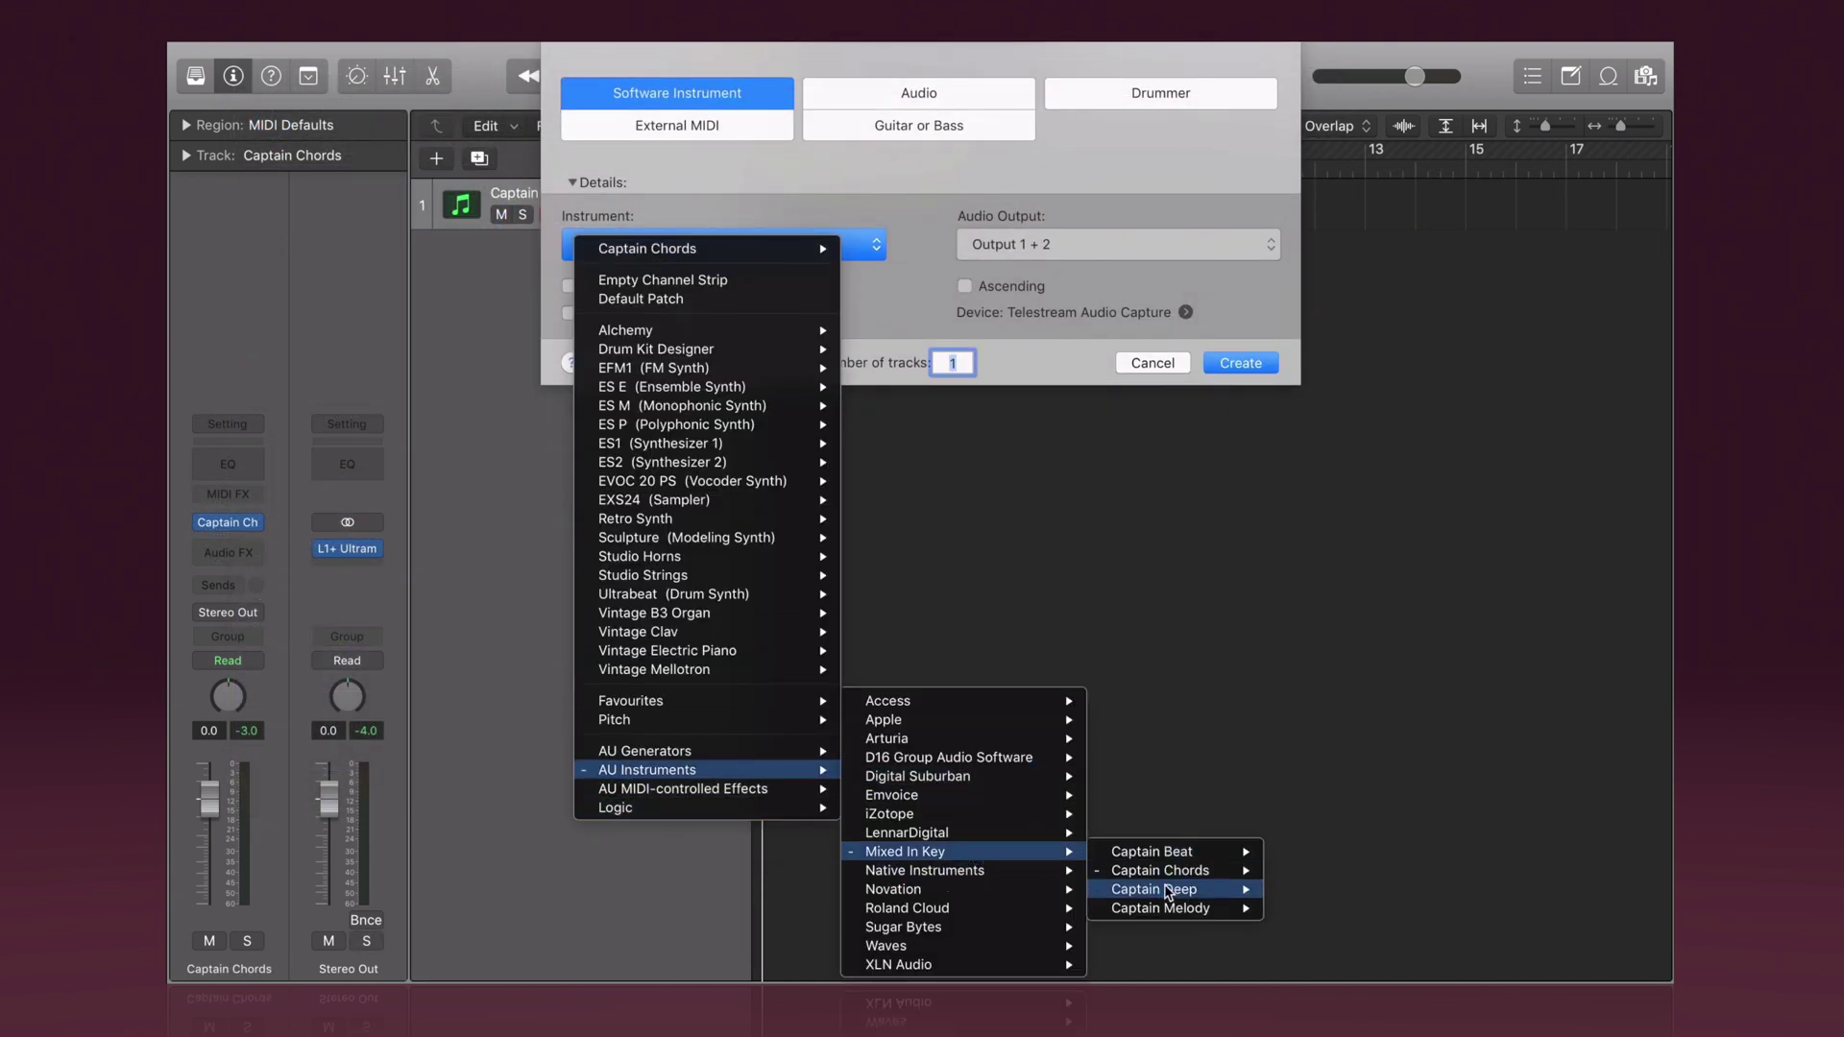
{"action": "mouse_move", "coordinate": [1172, 889]}
{"action": "left_click", "coordinate": [1308, 889]}
{"action": "left_click", "coordinate": [1241, 363]}
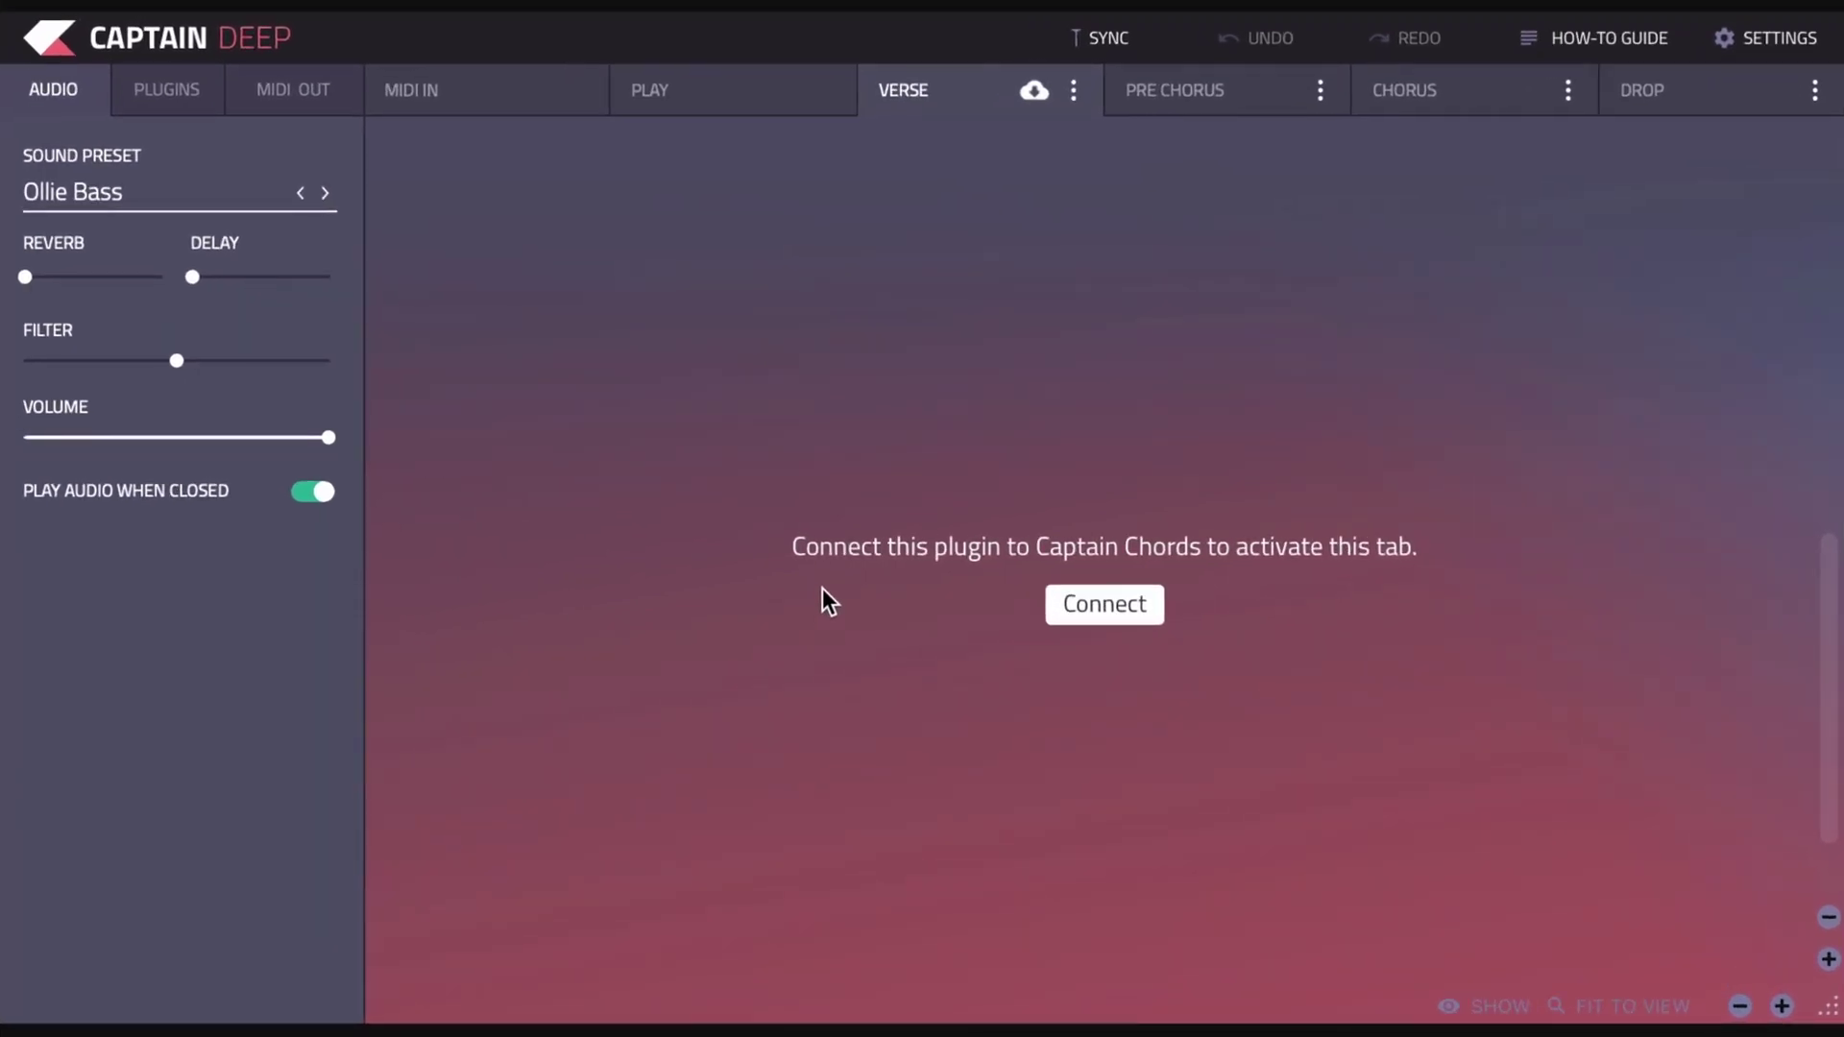
{"action": "left_click", "coordinate": [1110, 597]}
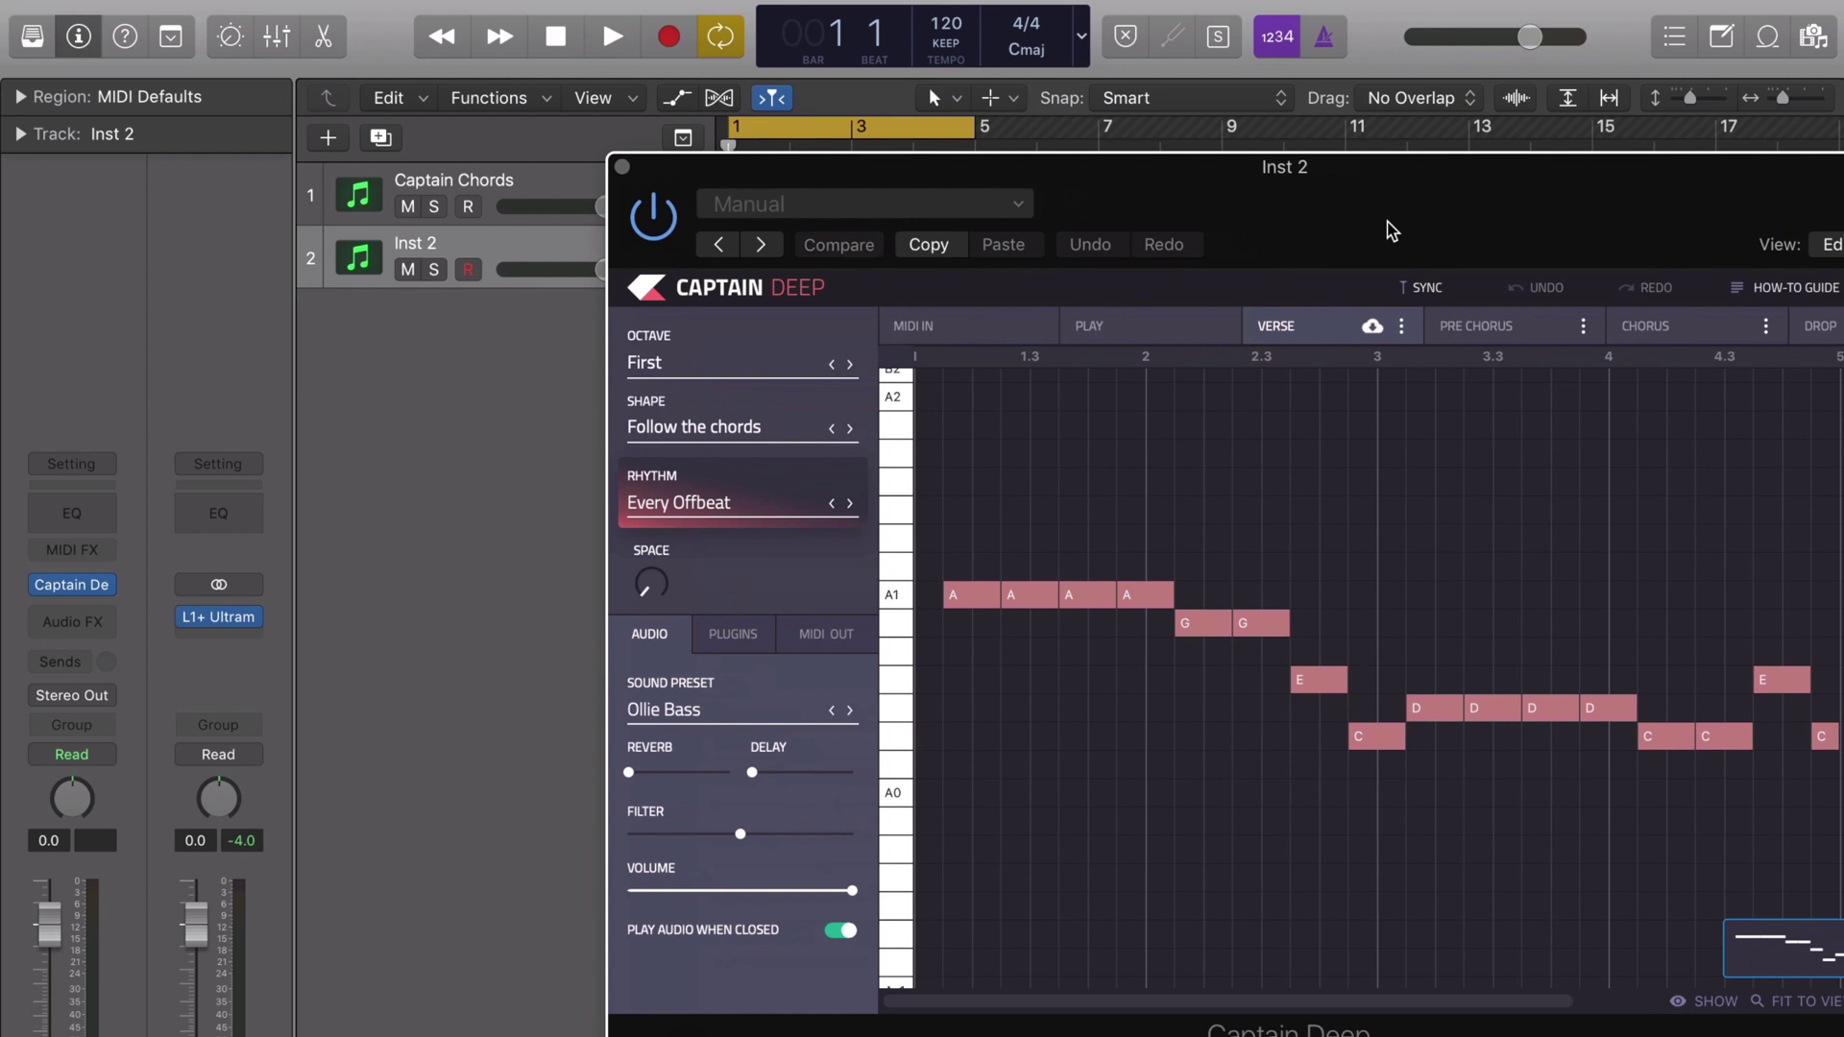
Step: Open Captain Chords from its track's MIDI FX slot and arrange it beside Captain Deep
{"action": "left_click_drag", "start_coordinate": [1390, 231], "coordinate": [1342, 236]}
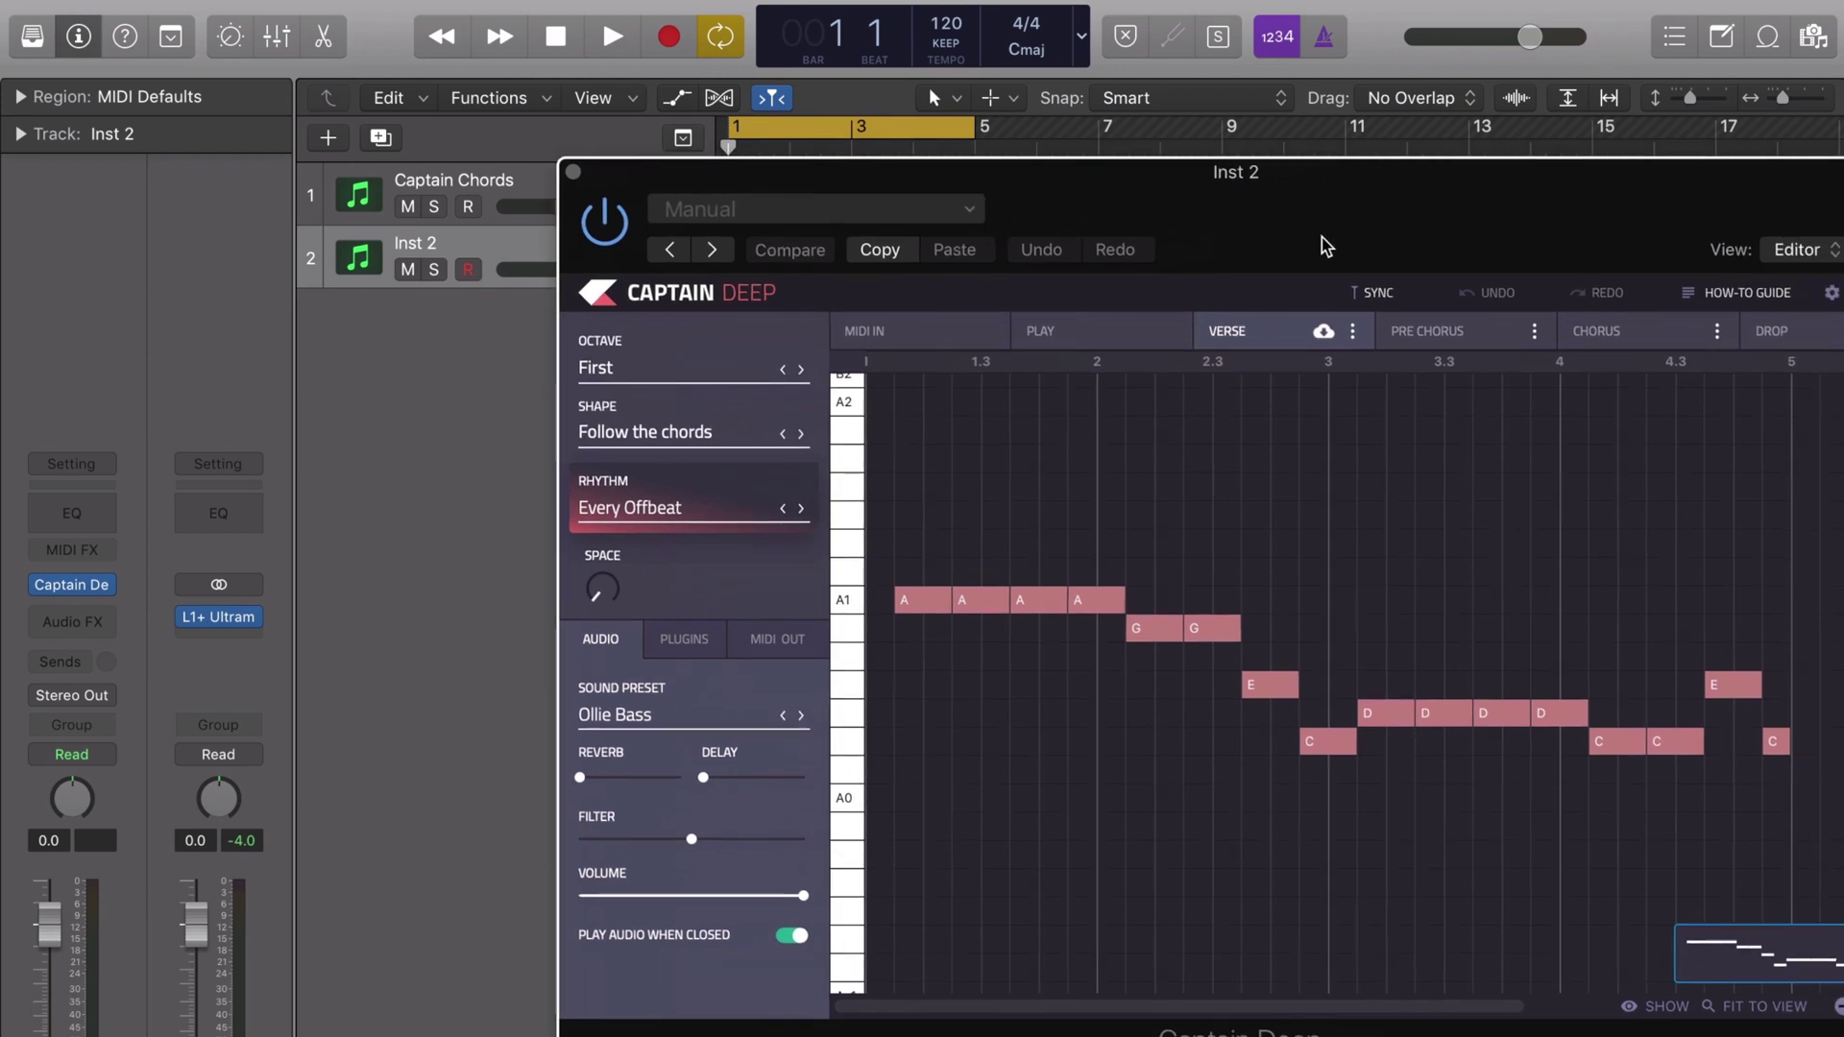
{"action": "left_click", "coordinate": [432, 192]}
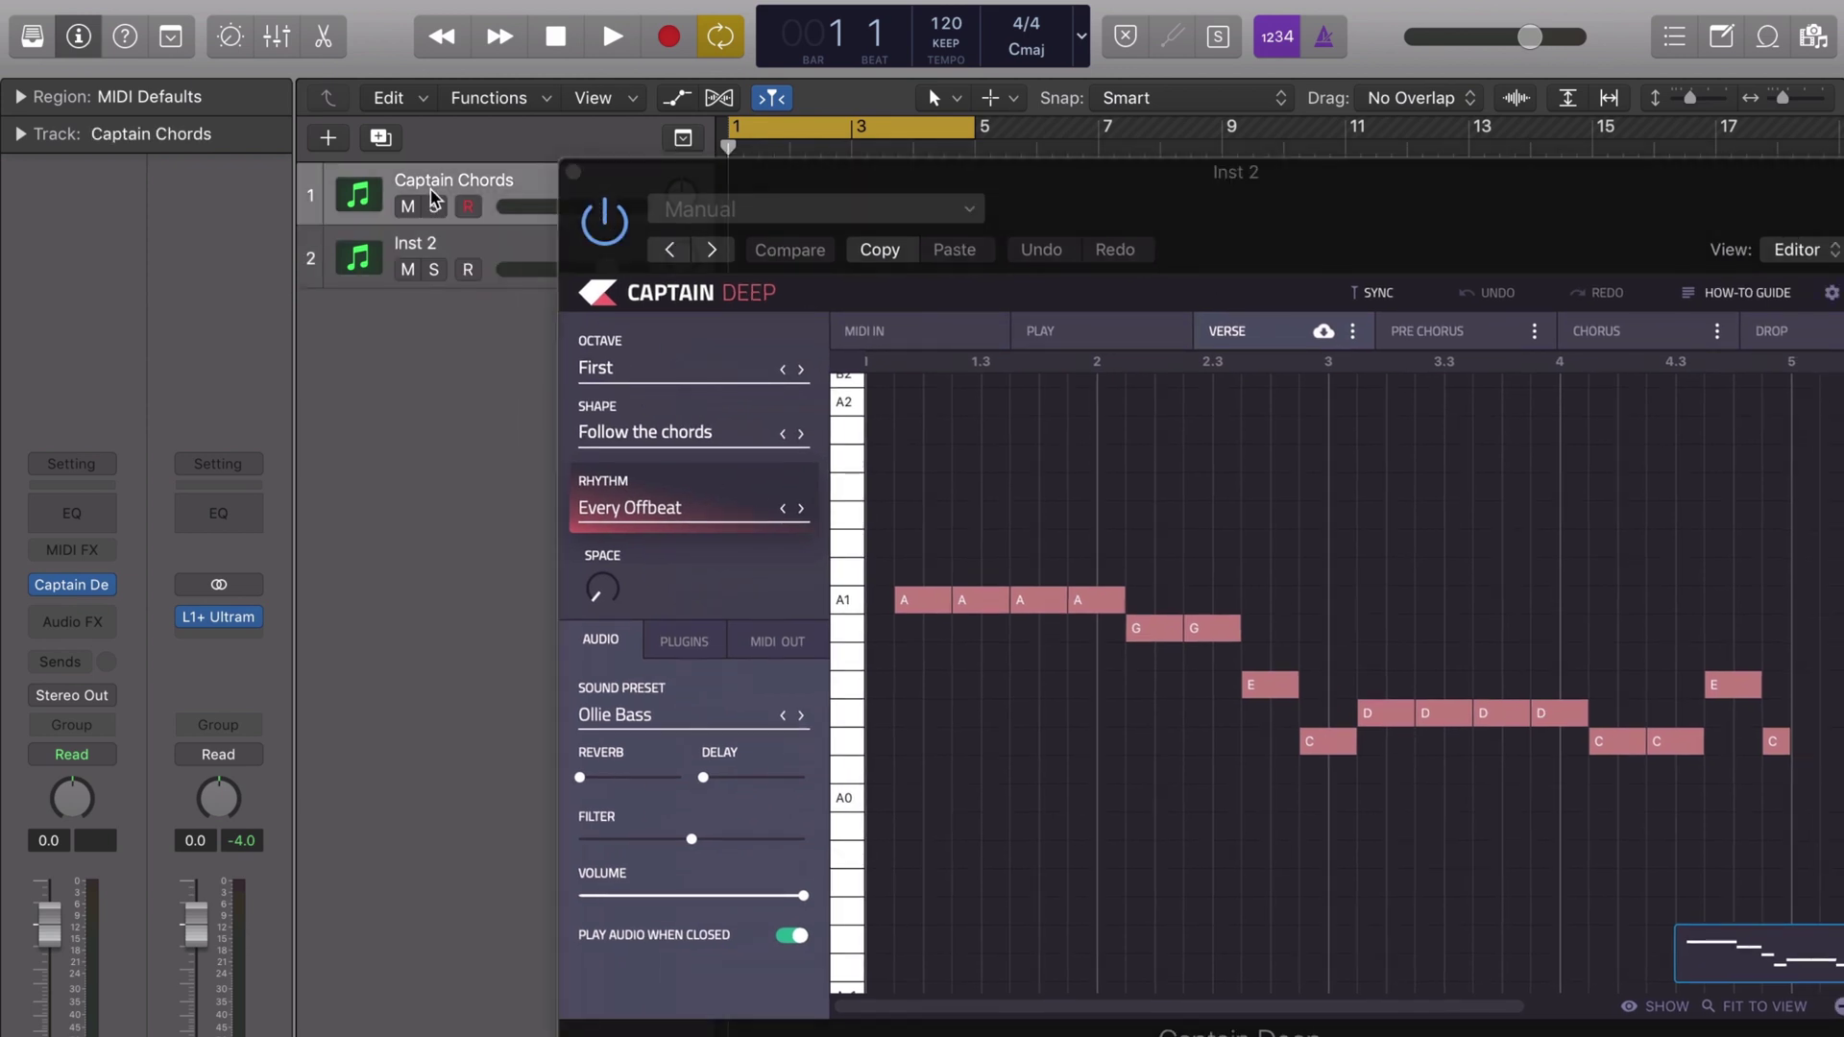
{"action": "left_click", "coordinate": [73, 584]}
{"action": "left_click_drag", "start_coordinate": [1253, 200], "coordinate": [939, 37]}
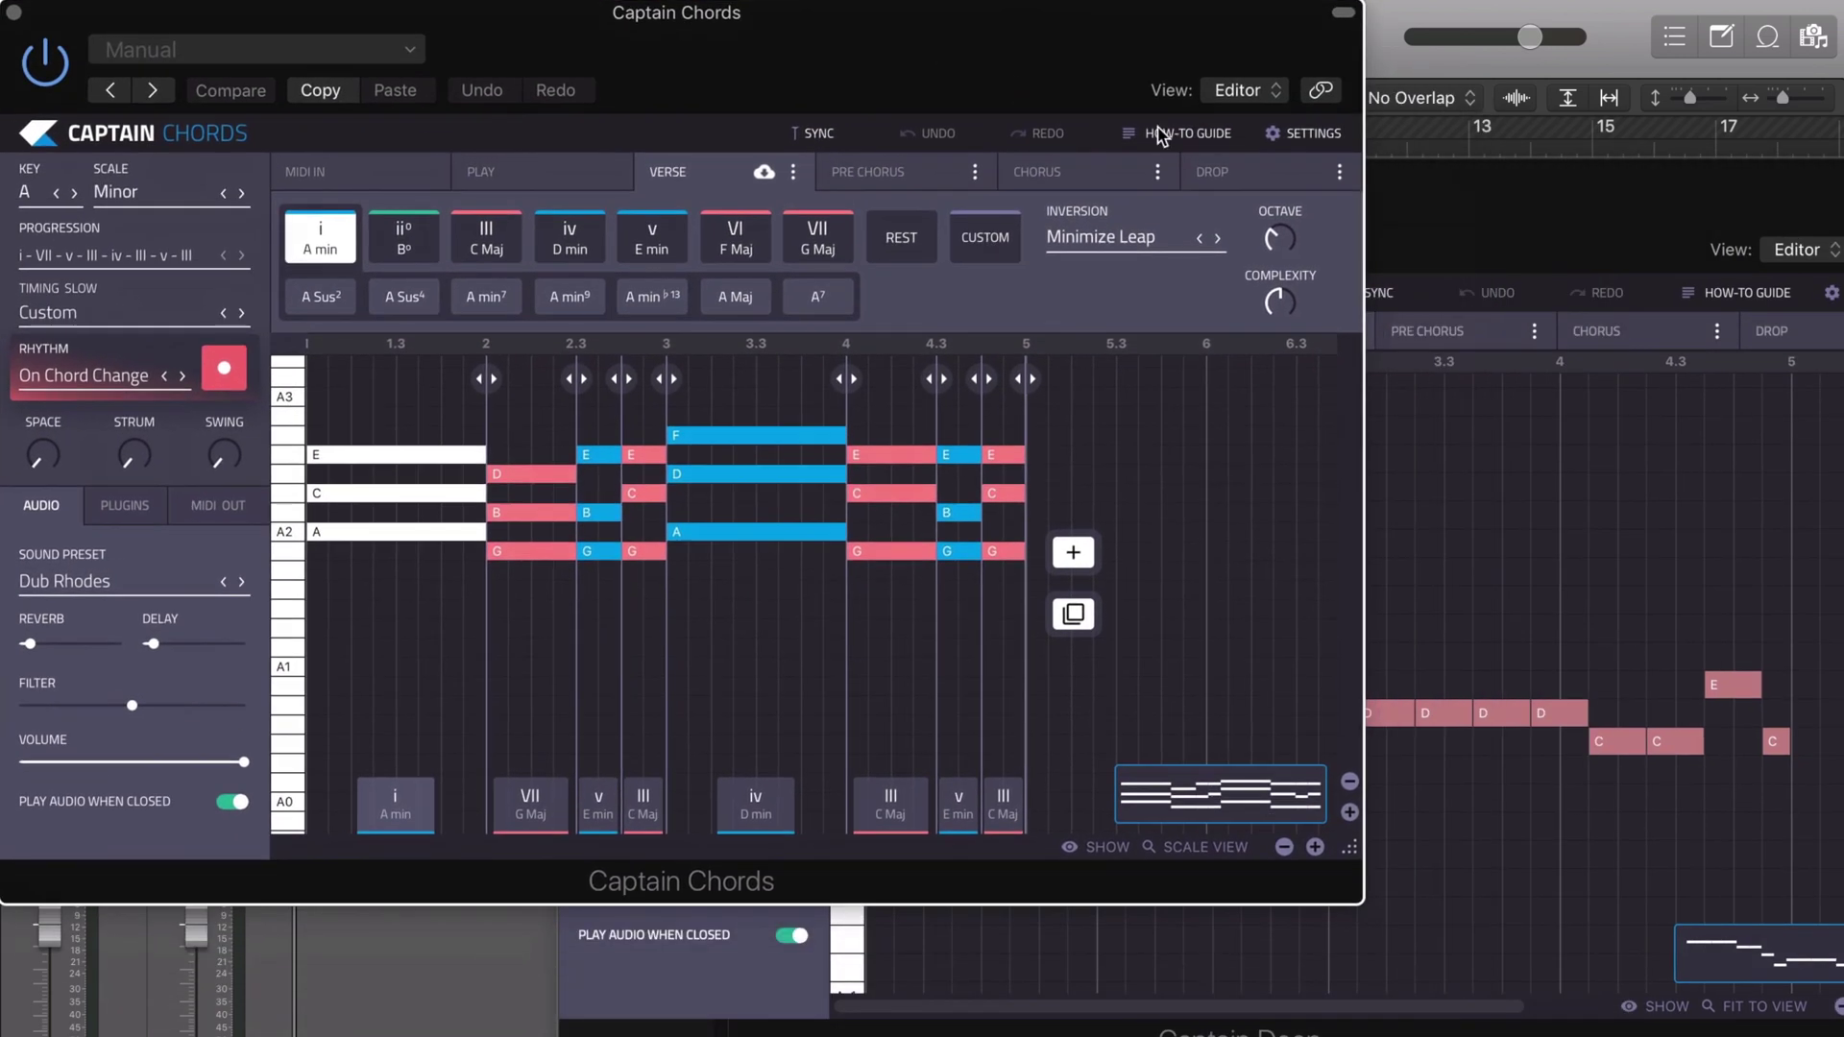
{"action": "left_click", "coordinate": [1486, 211]}
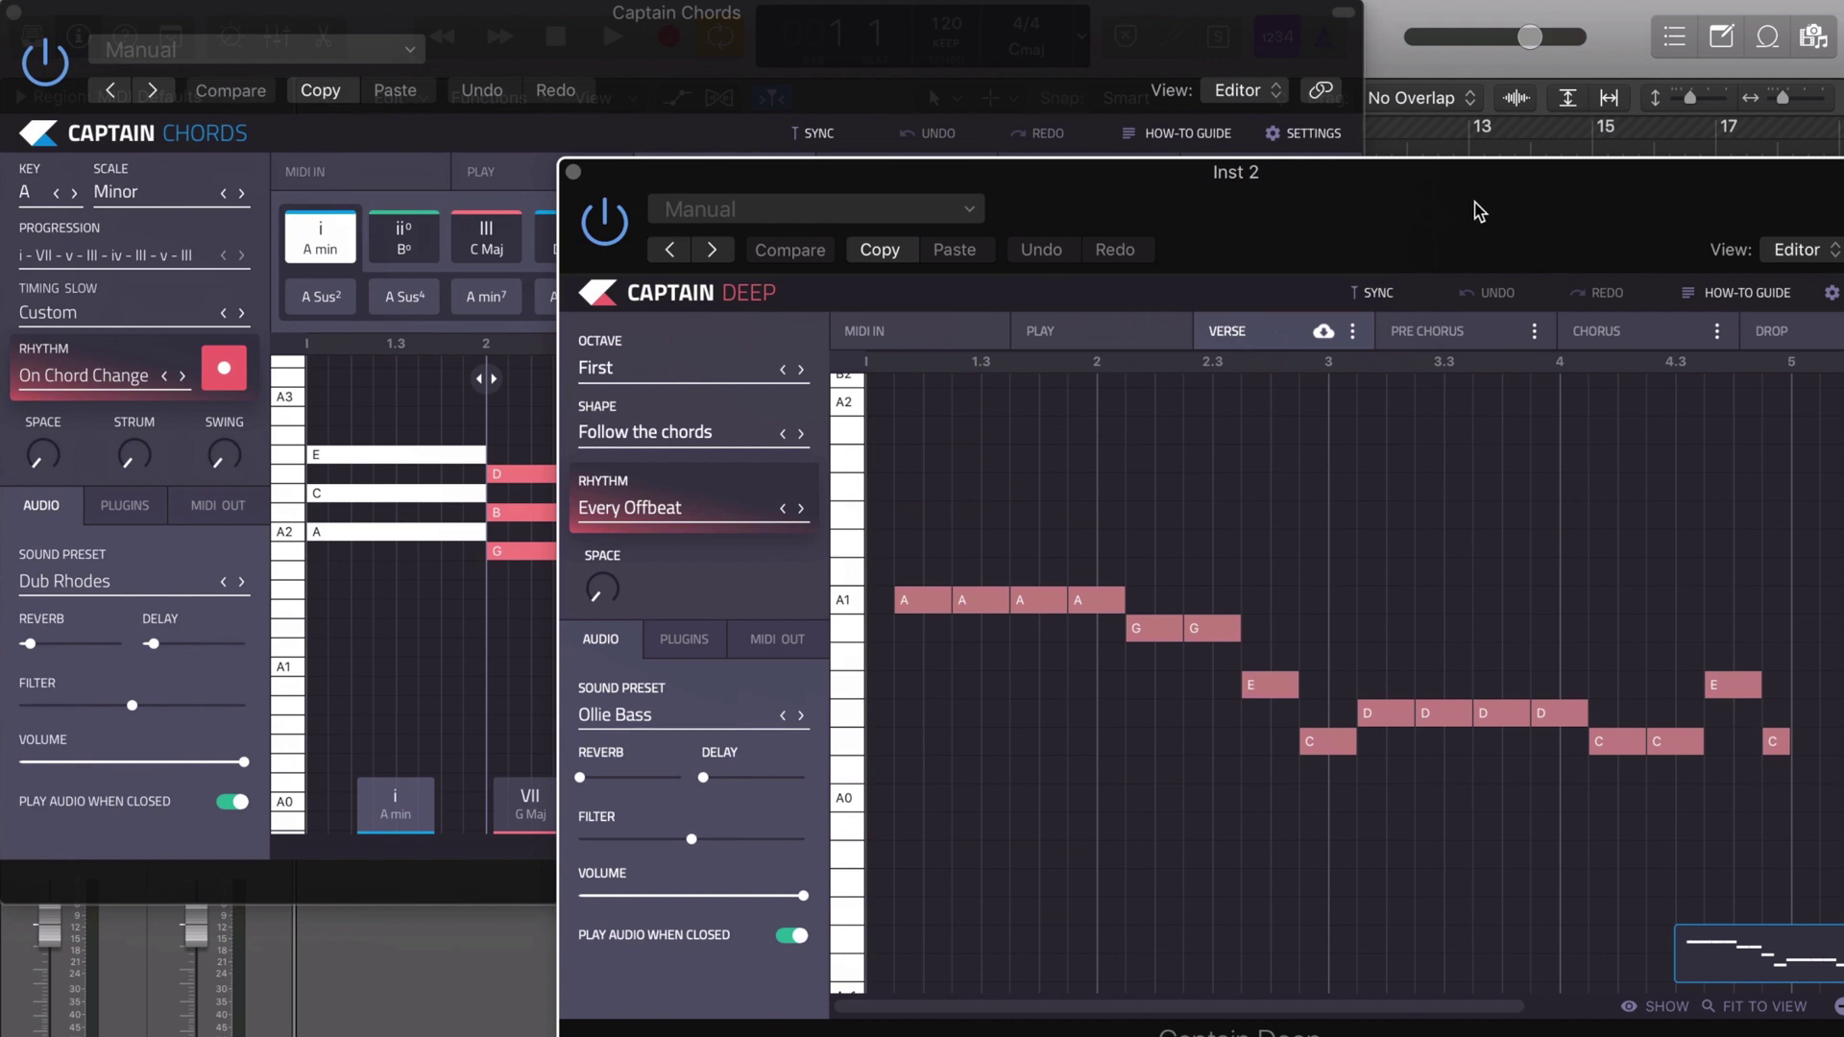
Step: Play the project while checking both the Captain Chords and Captain Deep windows
{"action": "key", "text": "space"}
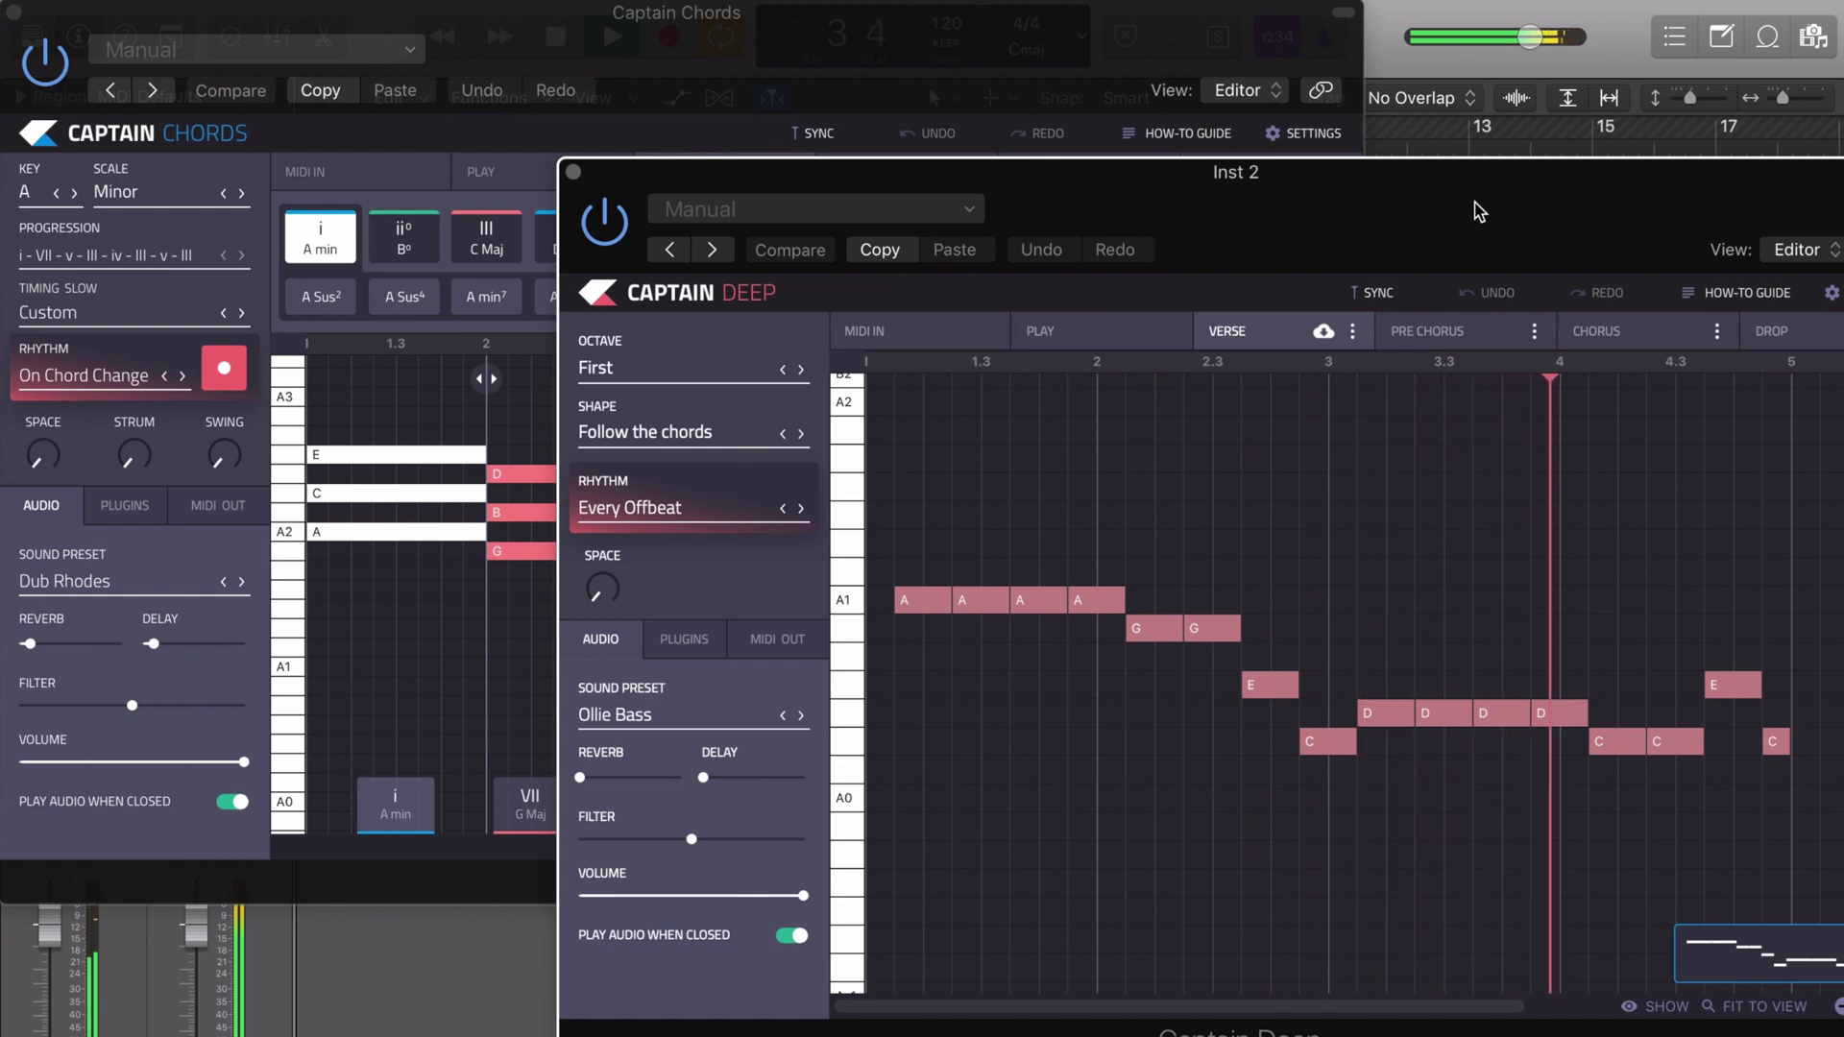
{"action": "left_click", "coordinate": [1042, 50]}
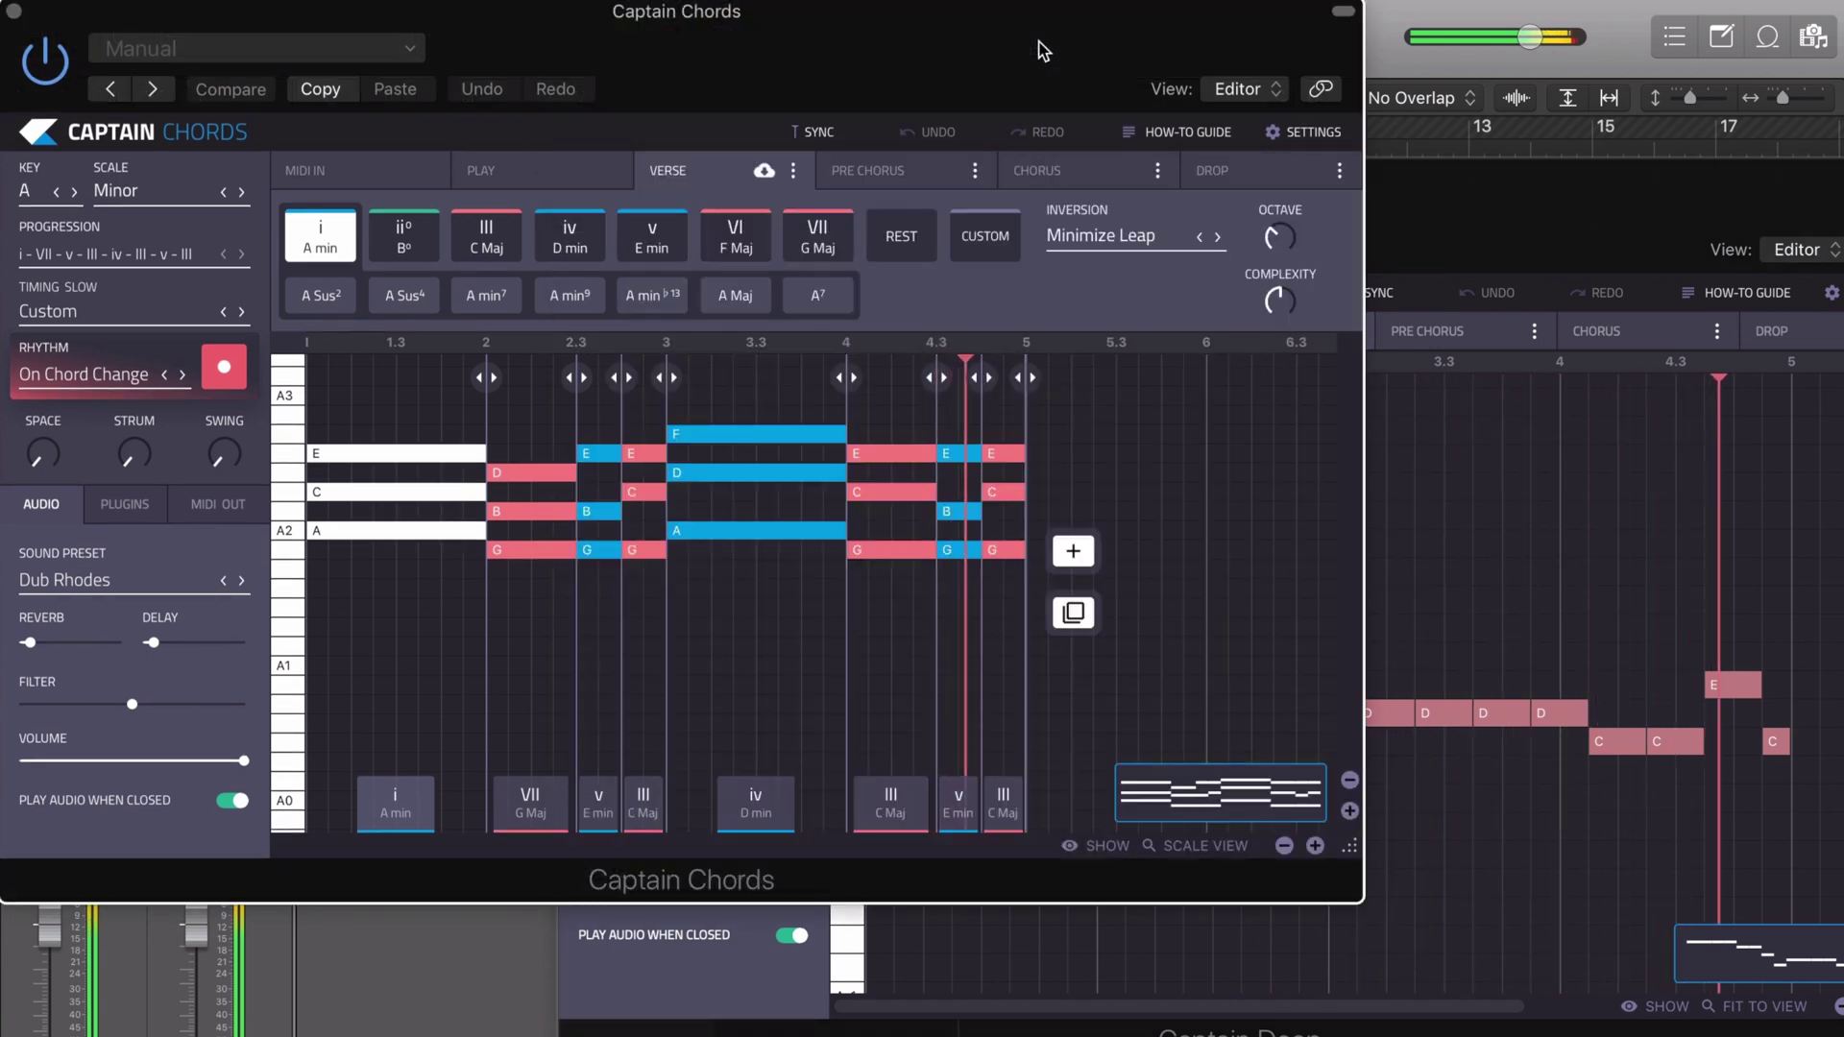
{"action": "left_click", "coordinate": [1420, 202]}
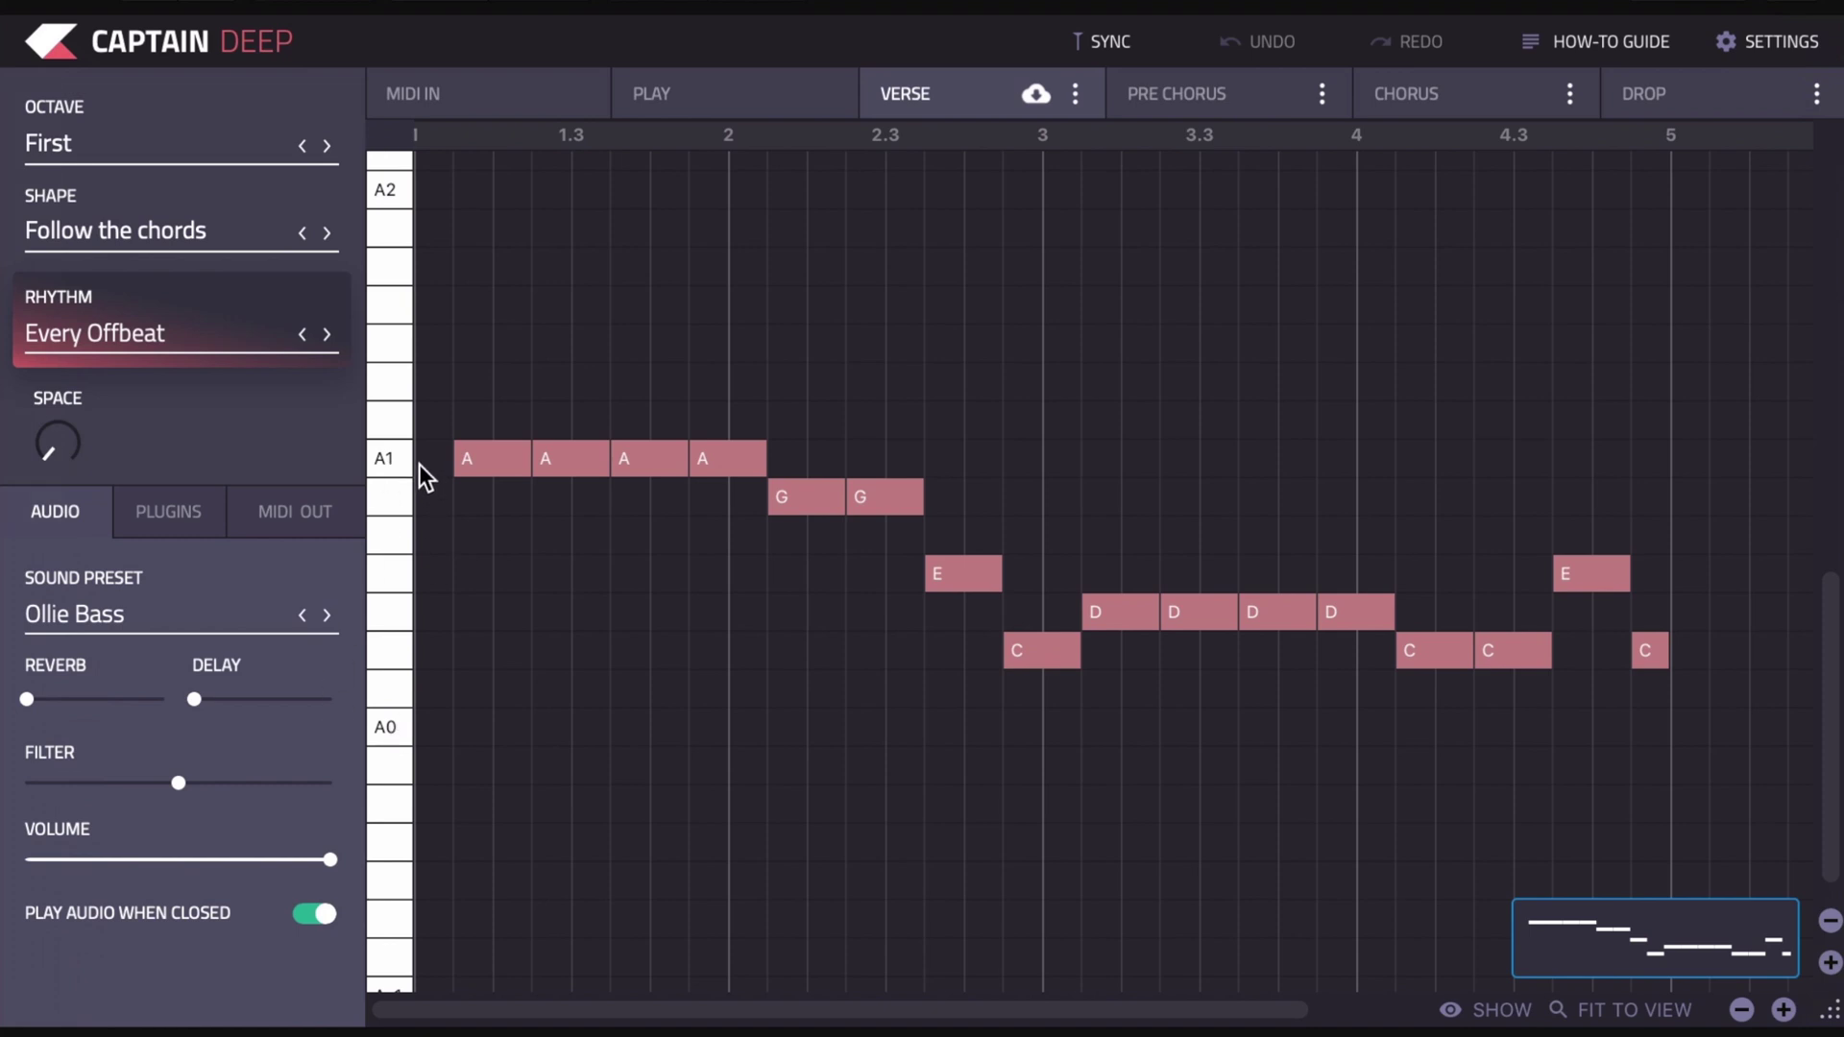
{"action": "left_click", "coordinate": [328, 146]}
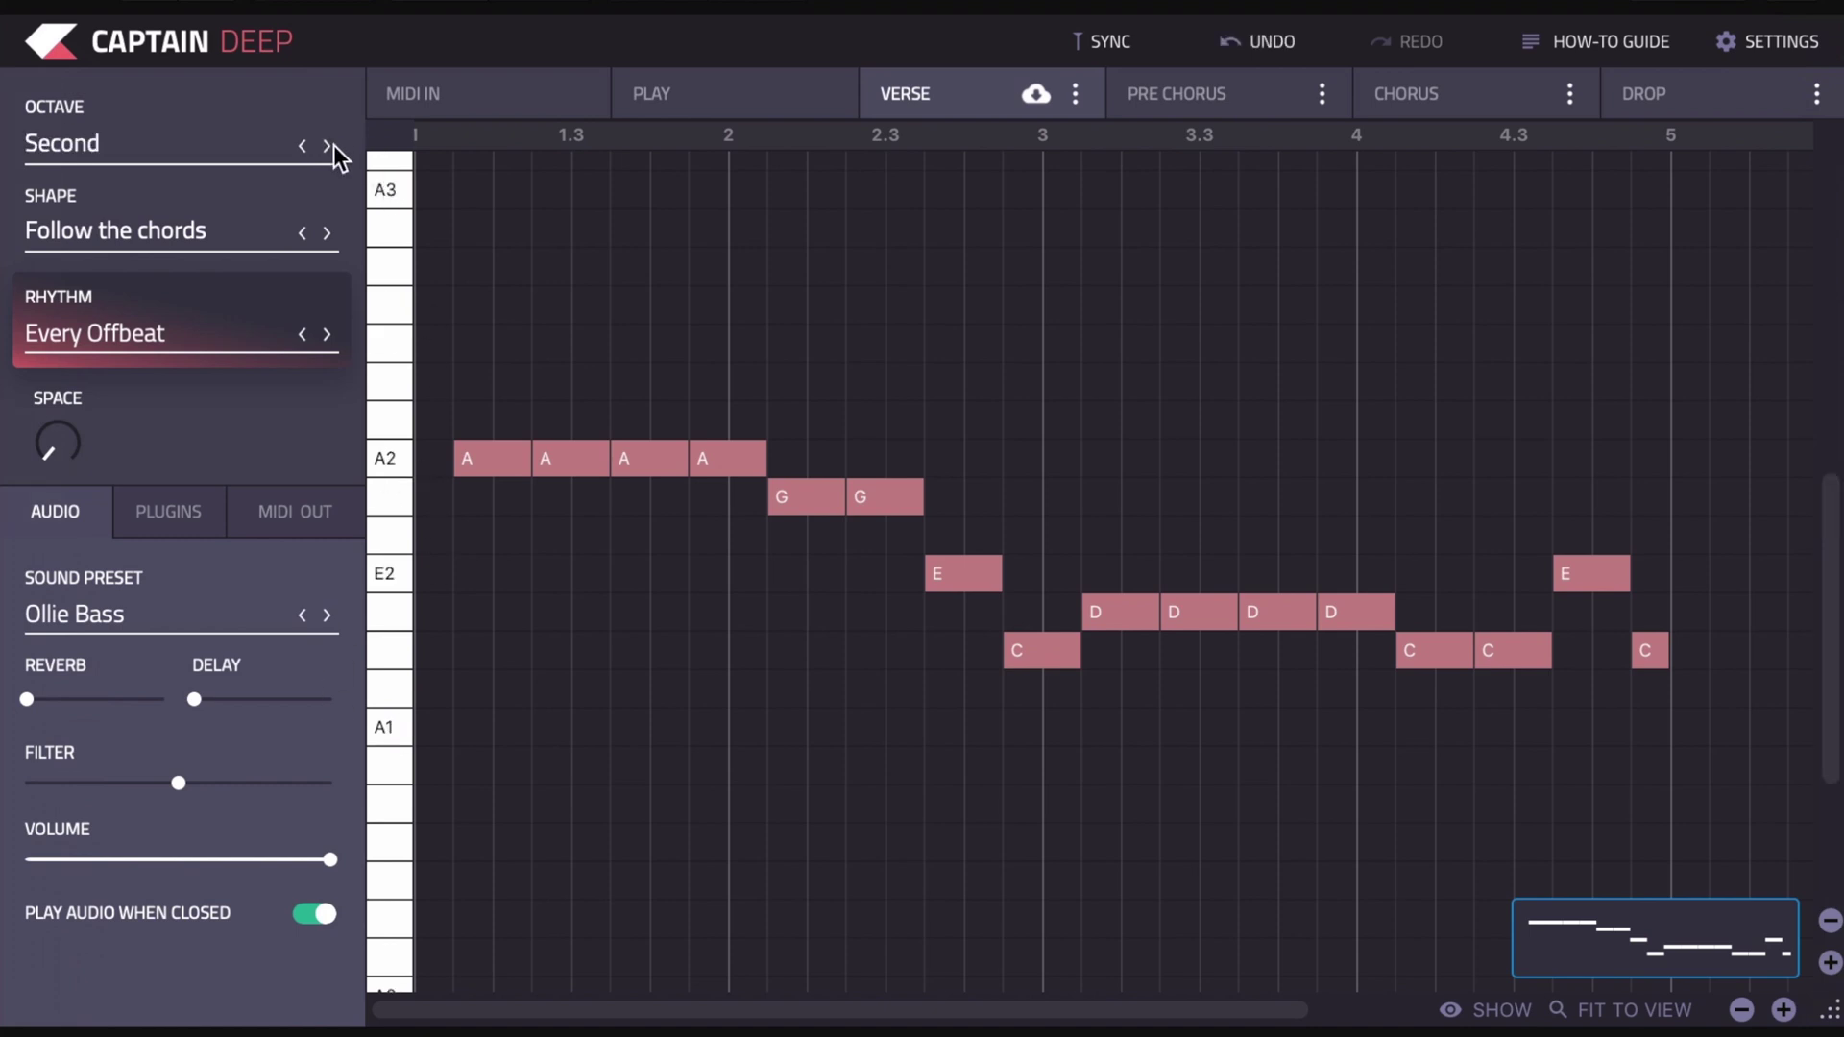
{"action": "key", "text": "space"}
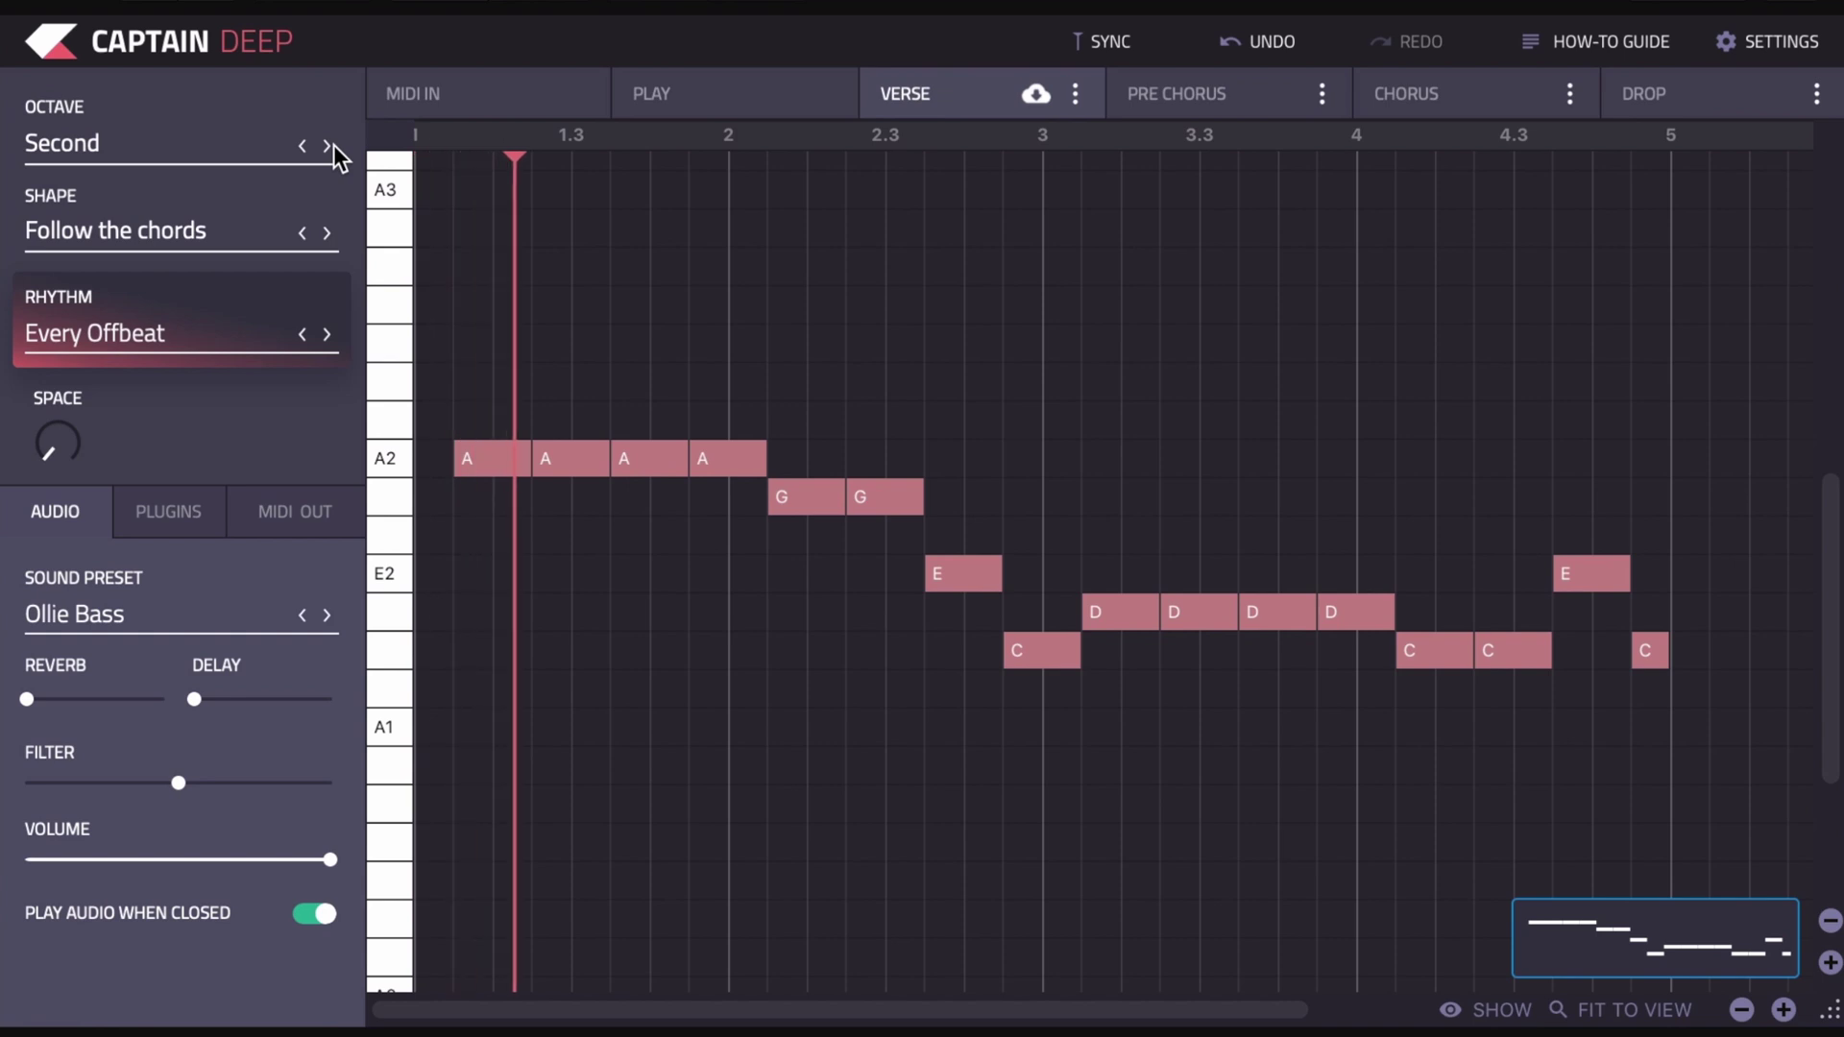
{"action": "left_click", "coordinate": [297, 146]}
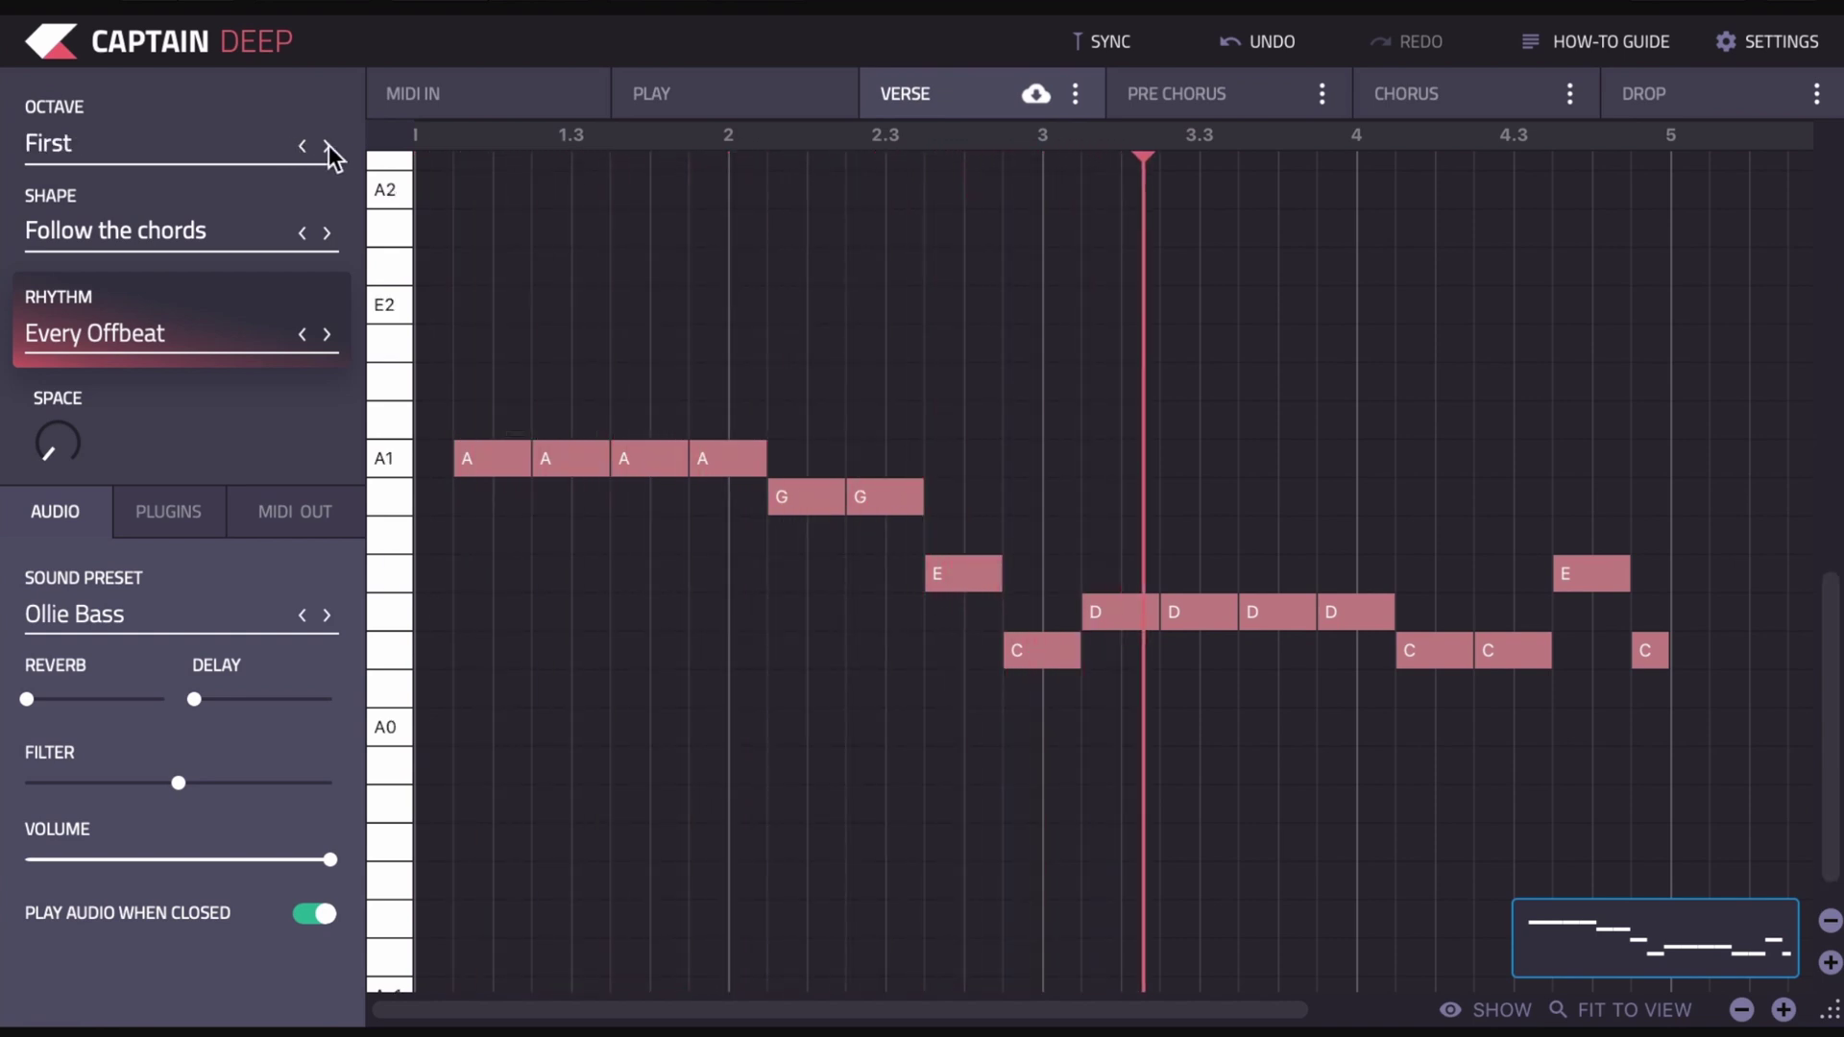
{"action": "key", "text": "space"}
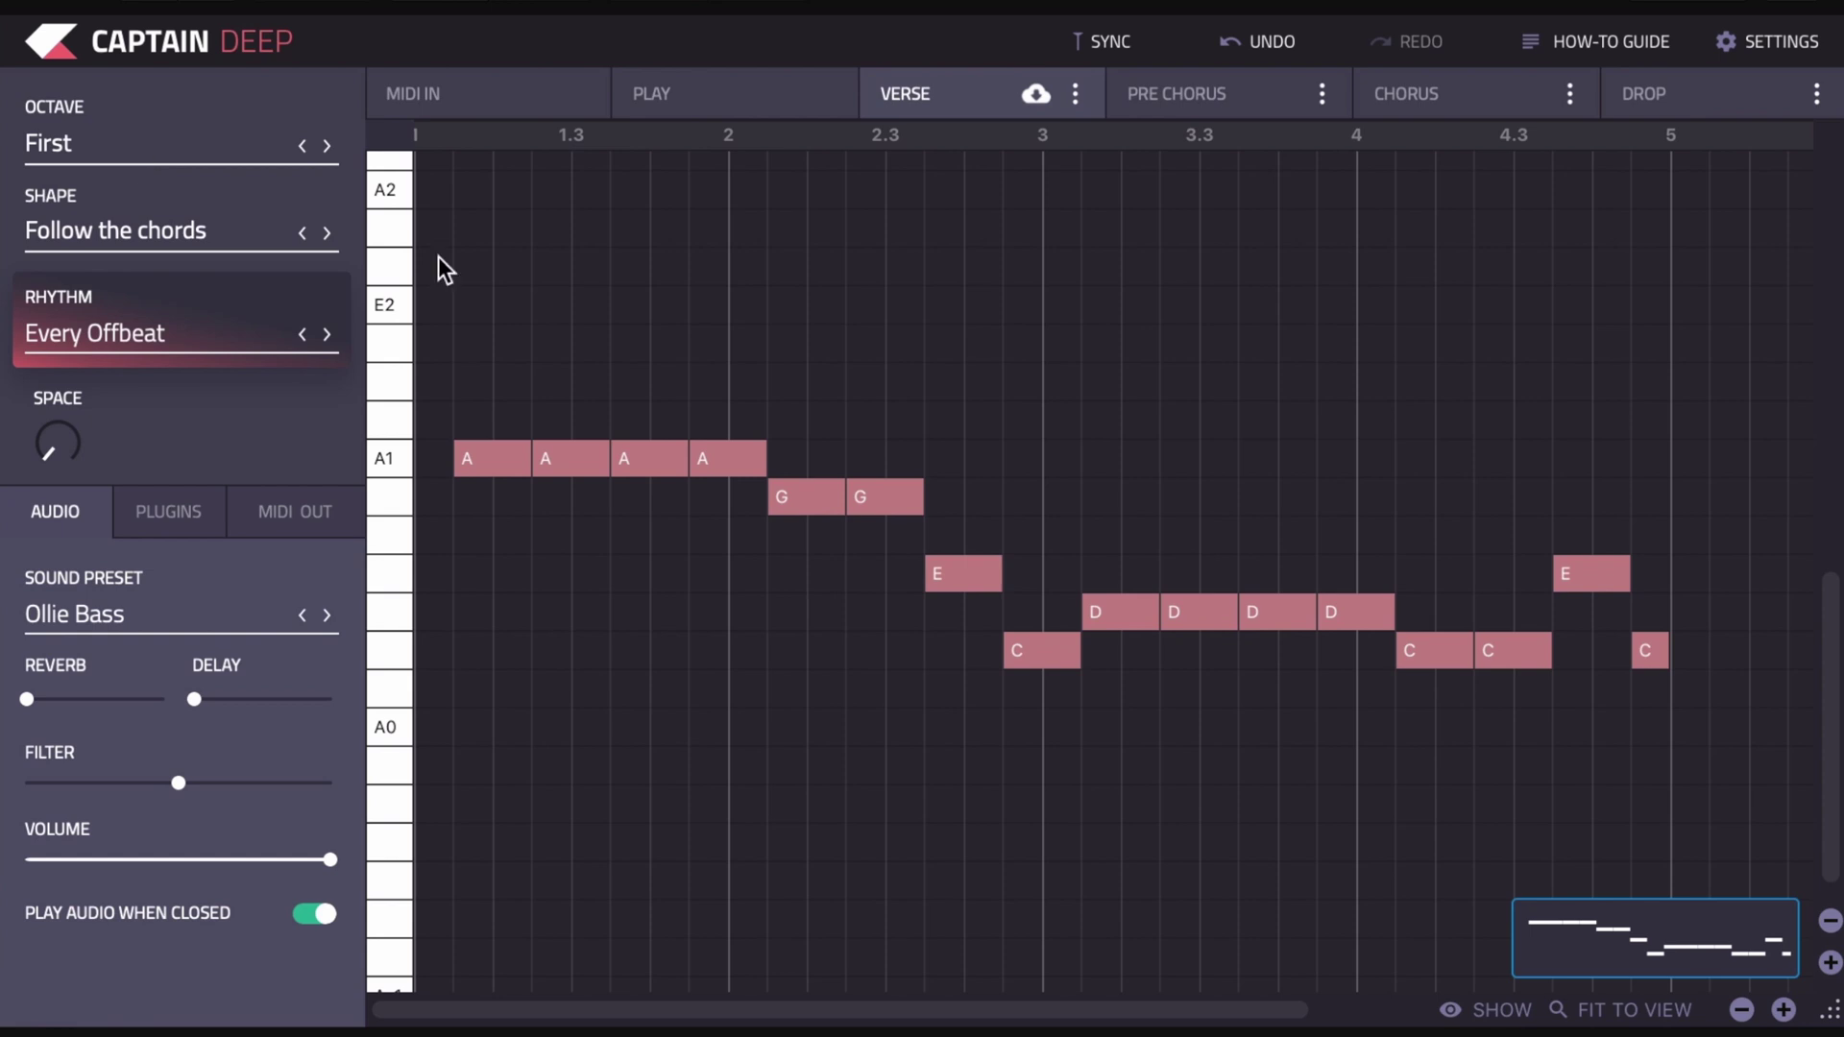
Step: Step the bass Shape past Opposite movement to Minimum adjustment necessary
{"action": "left_click", "coordinate": [337, 229]}
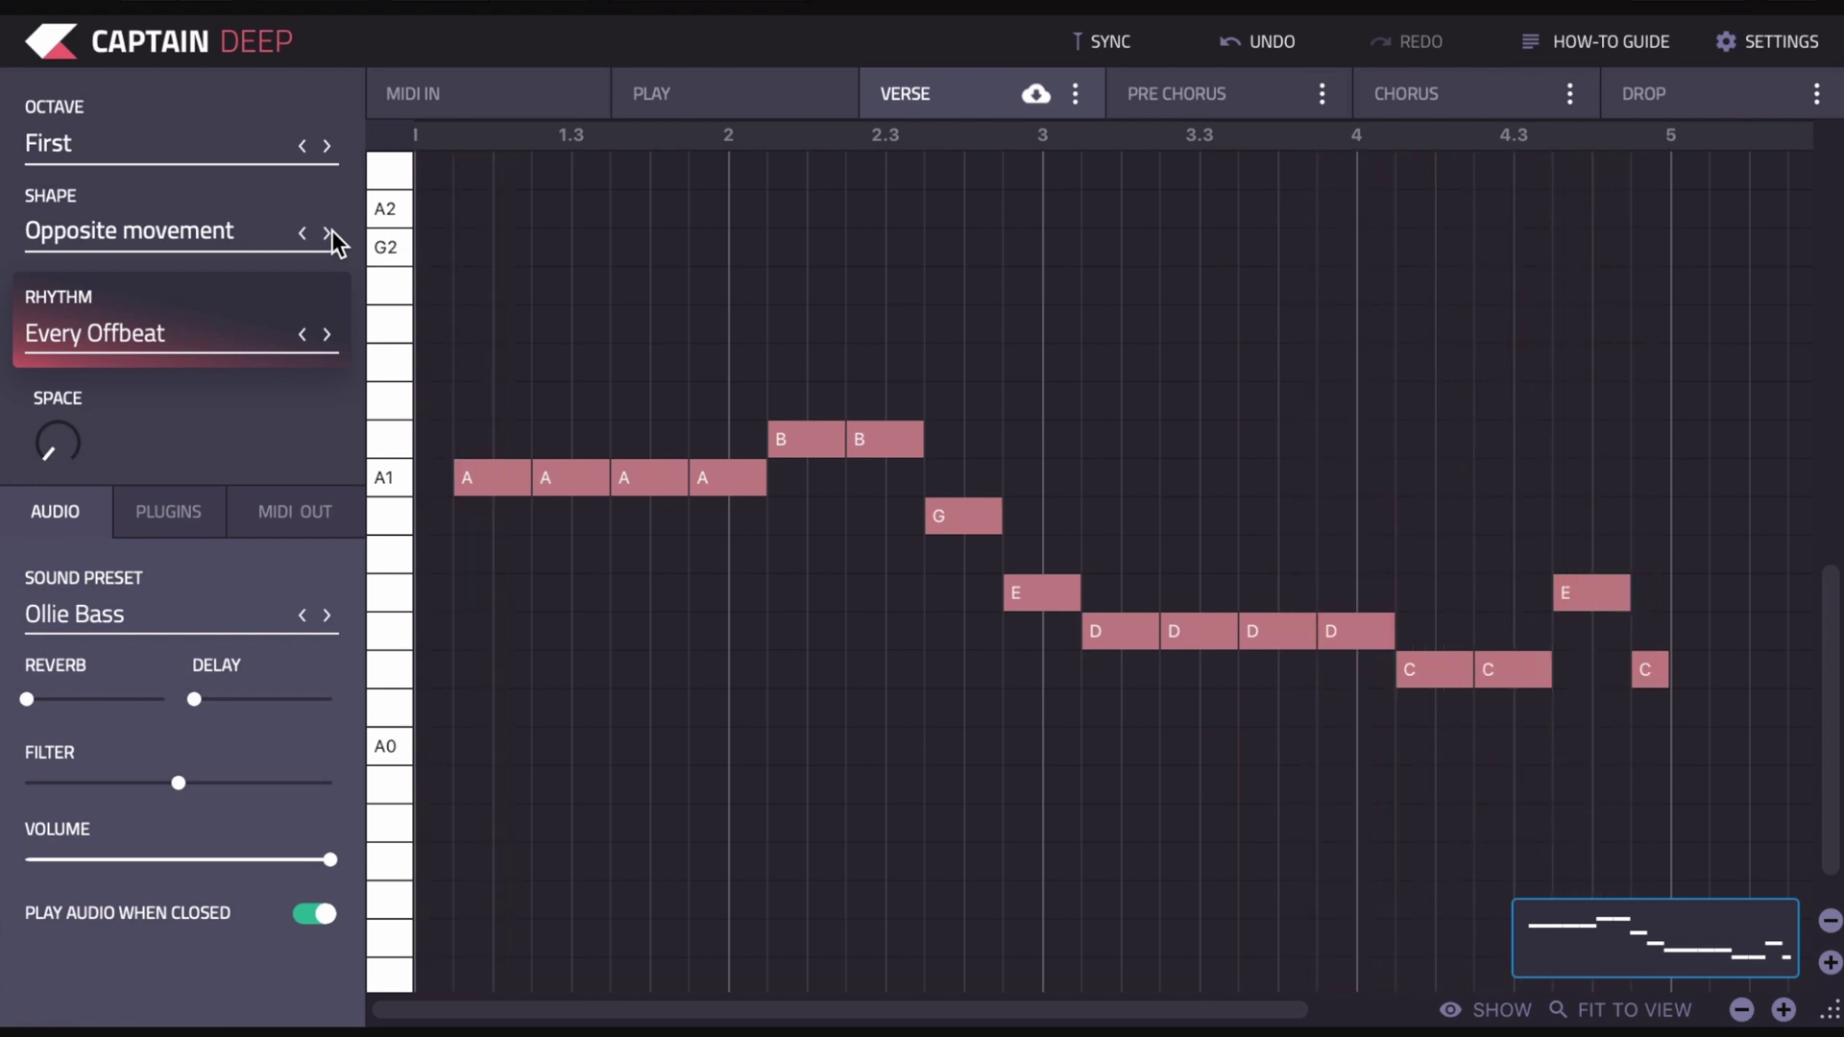
{"action": "left_click", "coordinate": [329, 232]}
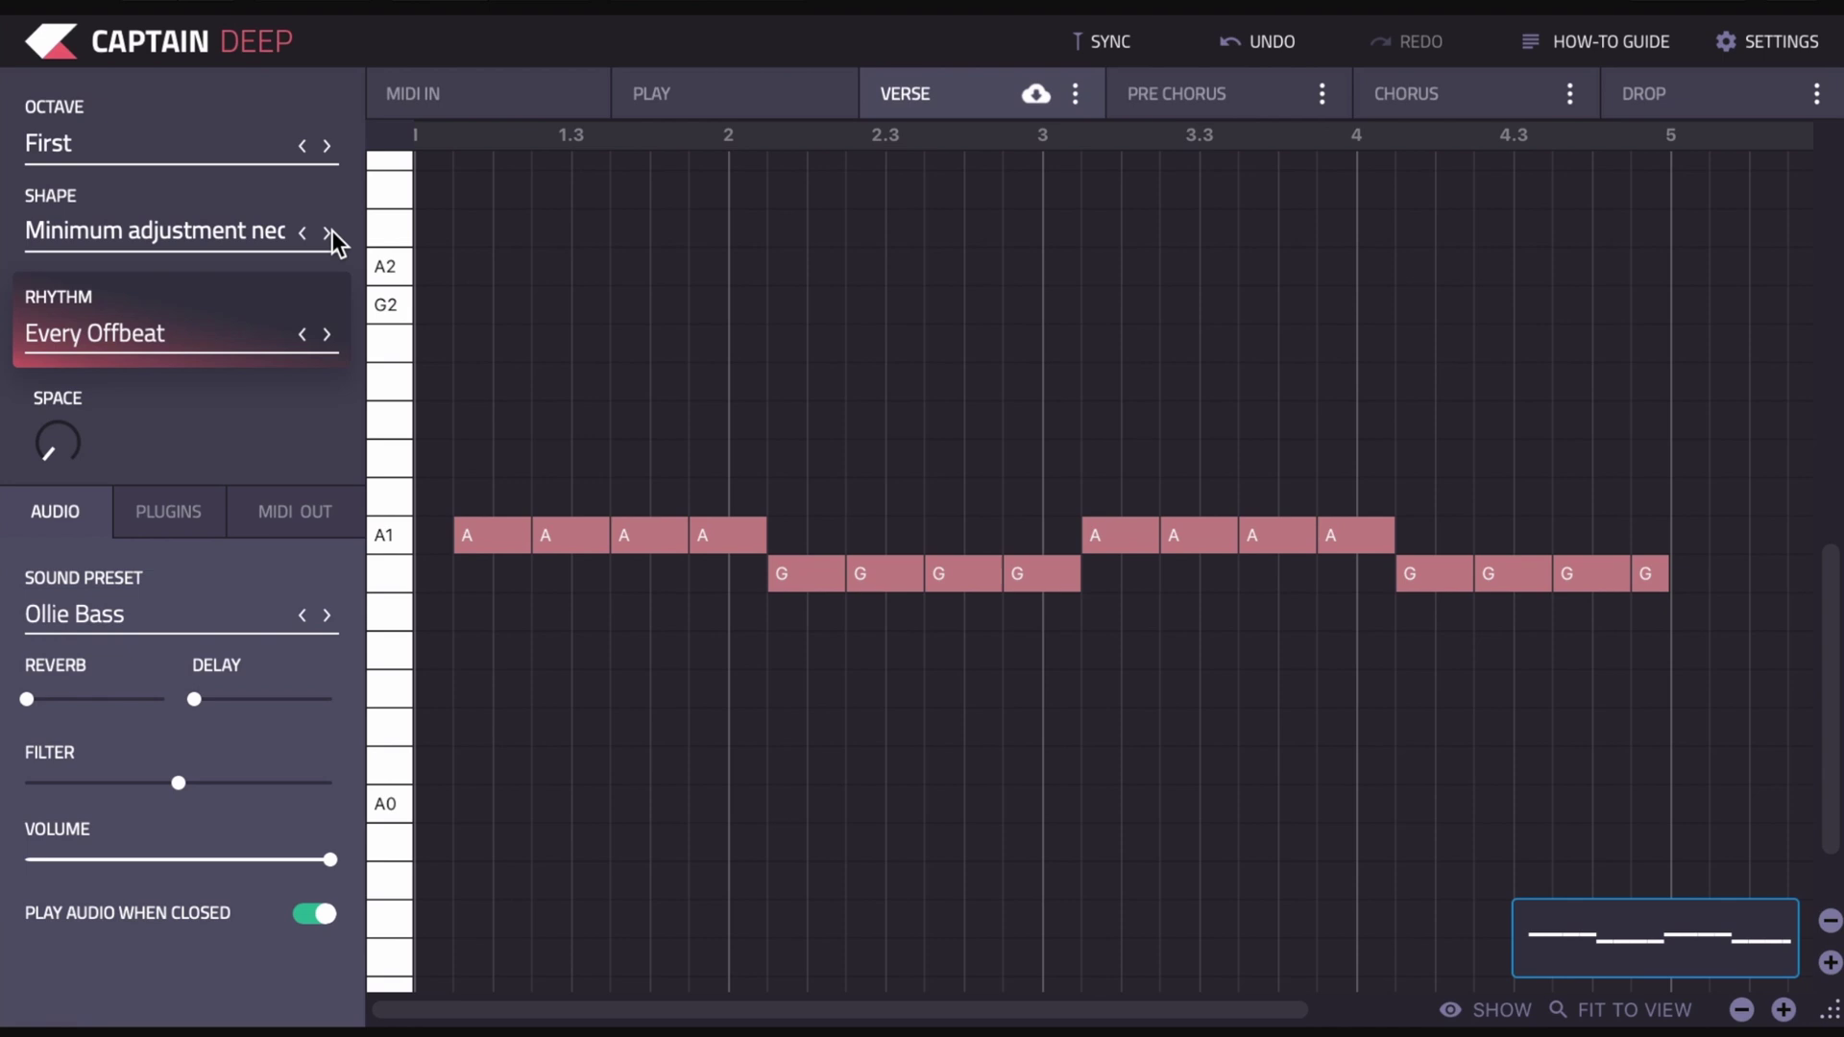
Step: Play the project and step the Shape through Don't change melody back to Follow the chords
{"action": "key", "text": "space"}
{"action": "left_click", "coordinate": [331, 236]}
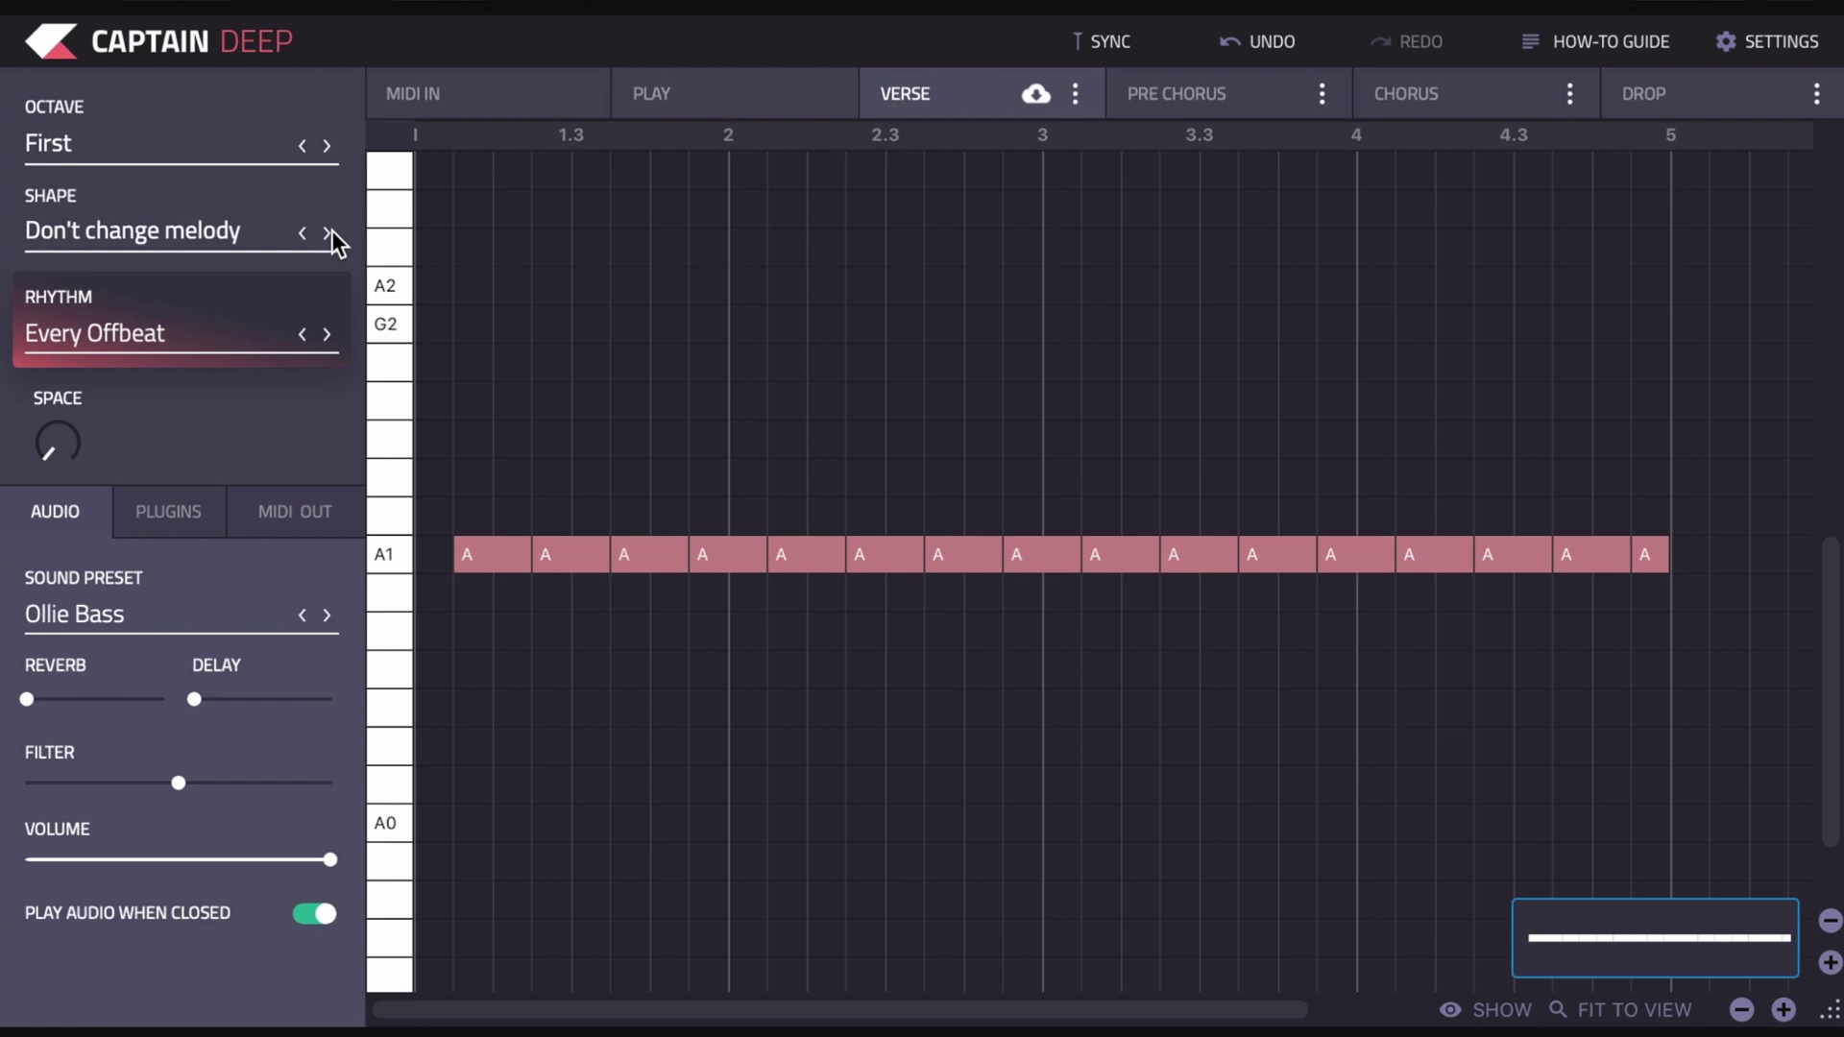
{"action": "left_click", "coordinate": [326, 233]}
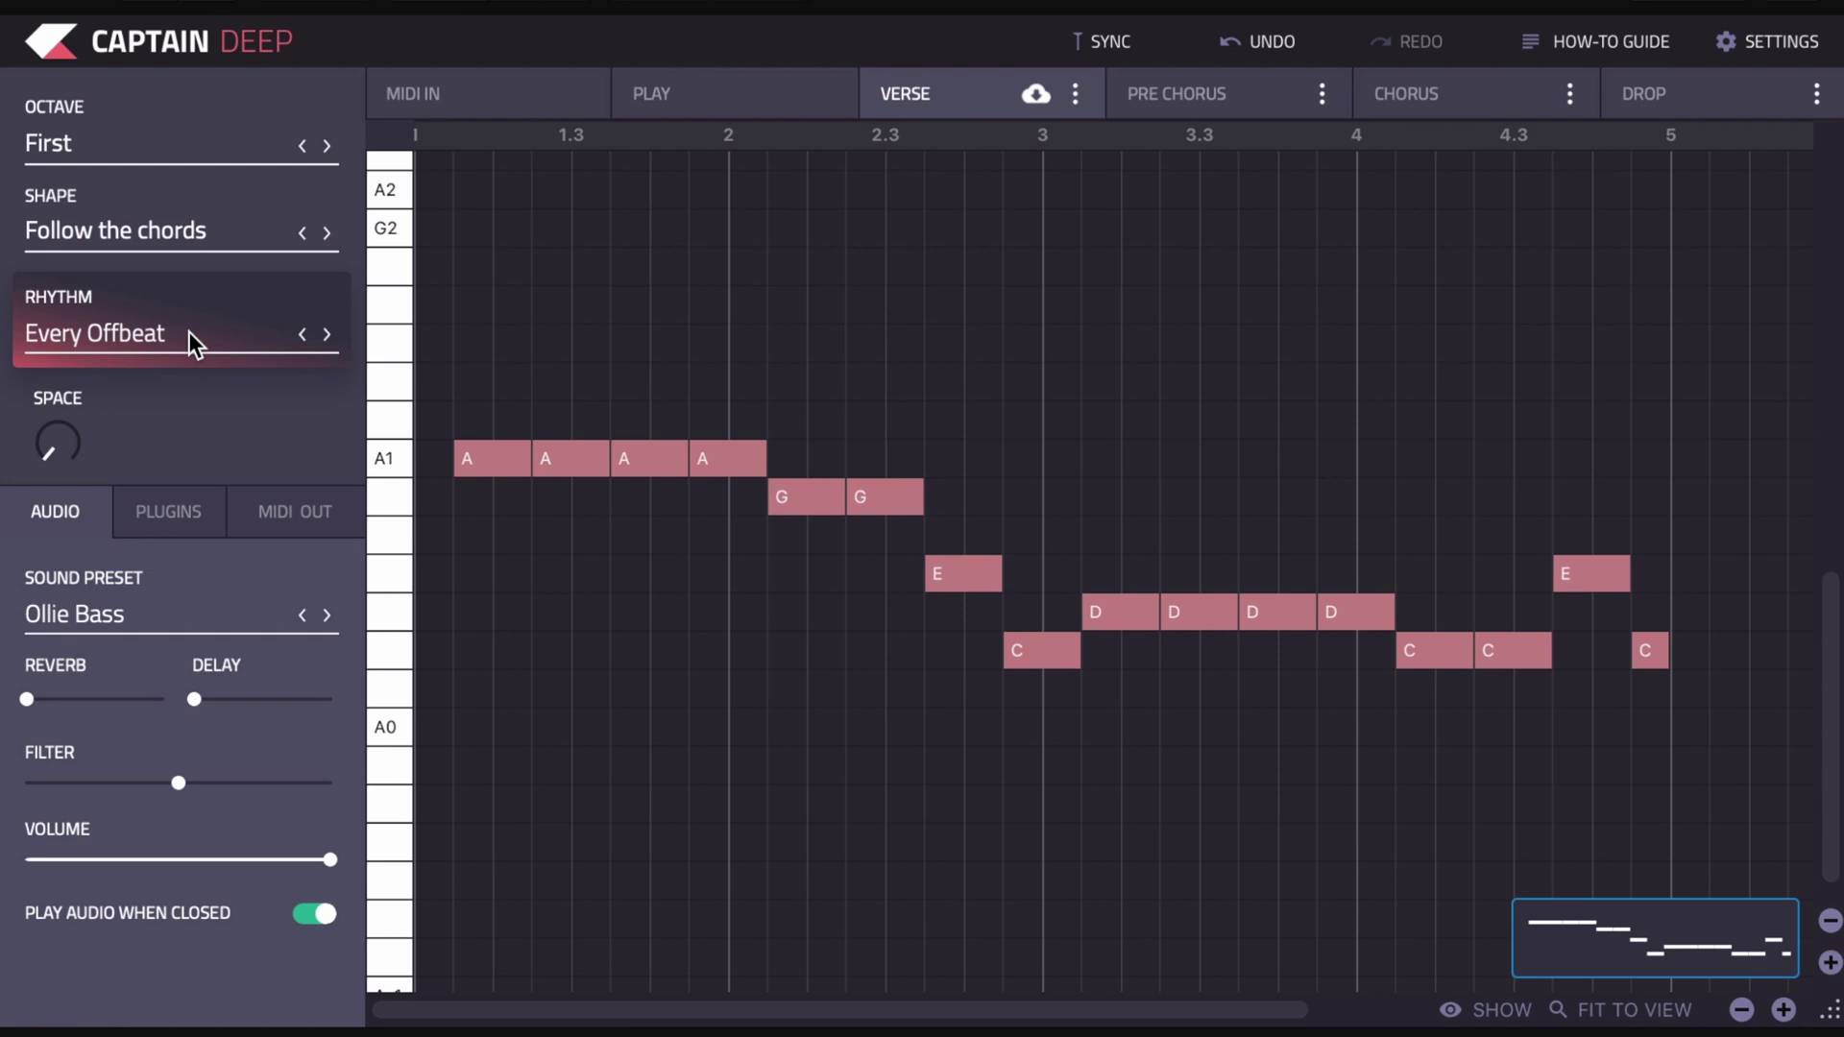
Step: Step the bass Rhythm through On Chord Change, On Every Measure and 1/2 Notes
{"action": "left_click", "coordinate": [322, 336]}
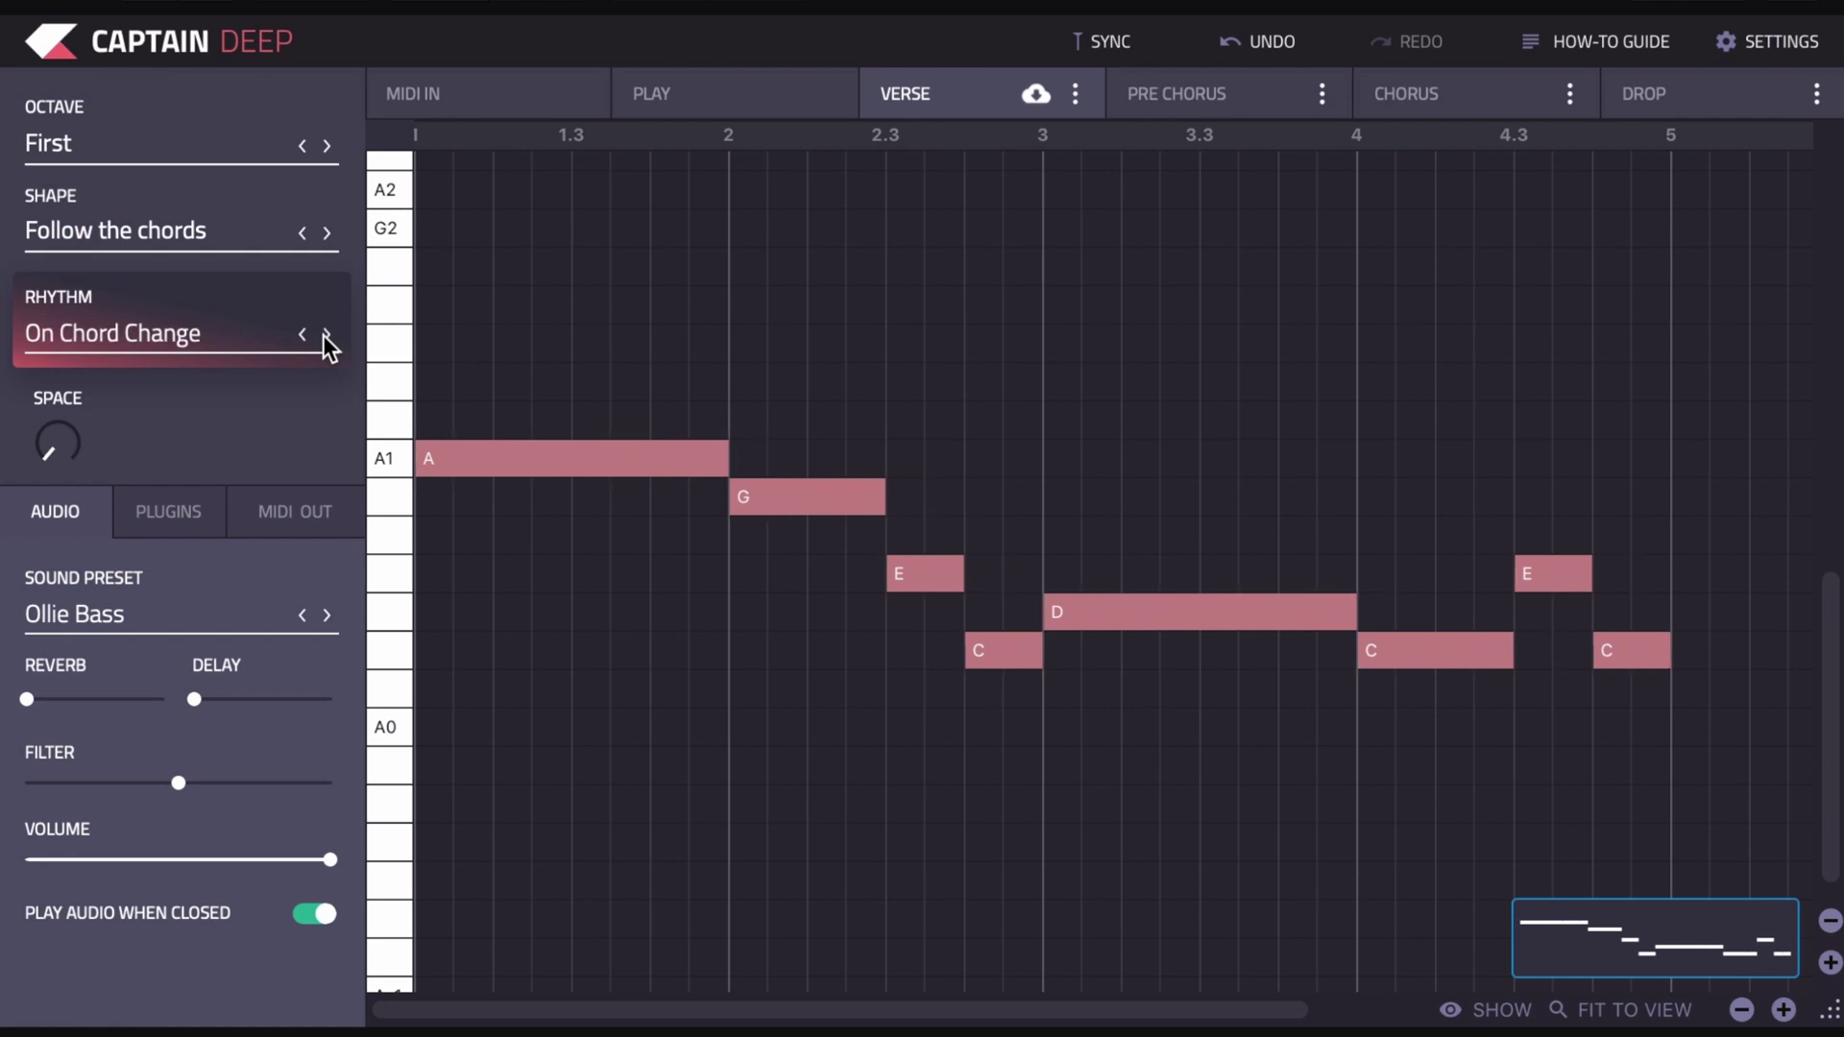
{"action": "left_click", "coordinate": [322, 336]}
{"action": "left_click", "coordinate": [323, 336]}
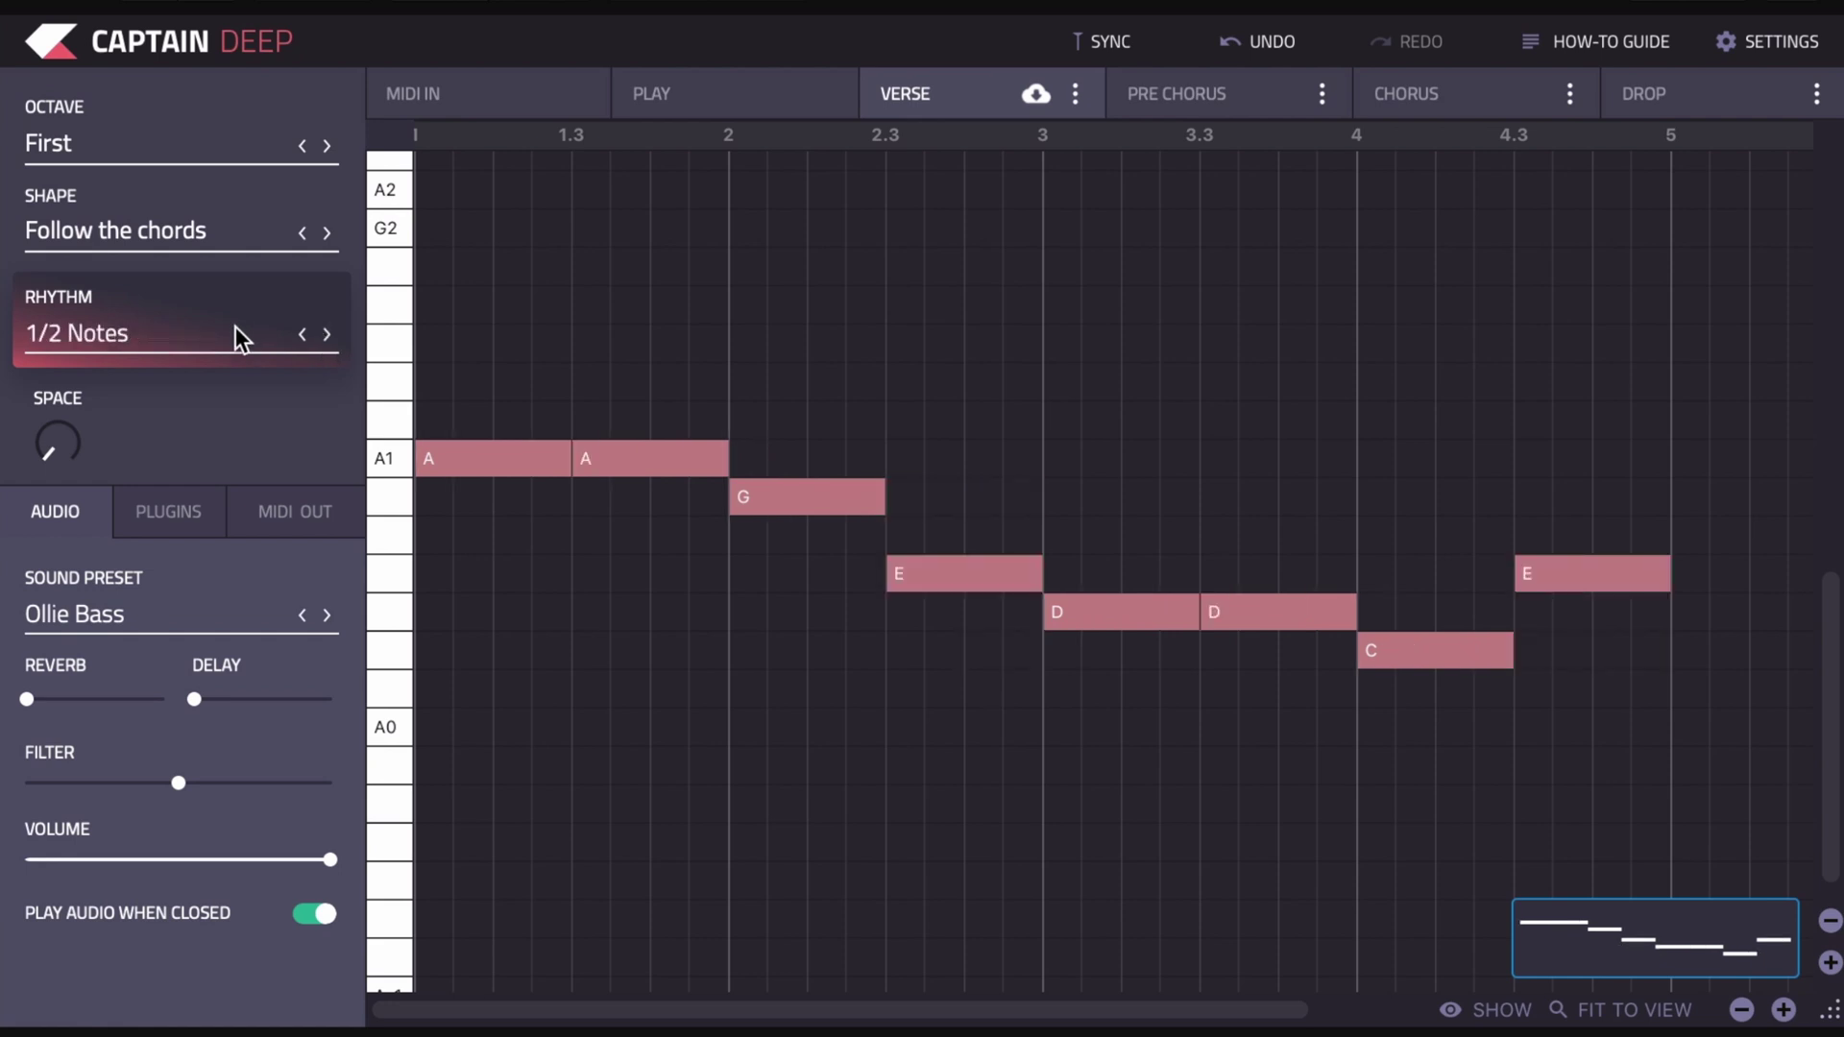
Step: Choose the Dance rhythm in the Rhythm browser and confirm it
{"action": "left_click", "coordinate": [90, 334]}
{"action": "scroll", "coordinate": [943, 349], "scroll_direction": "right", "scroll_amount": 6}
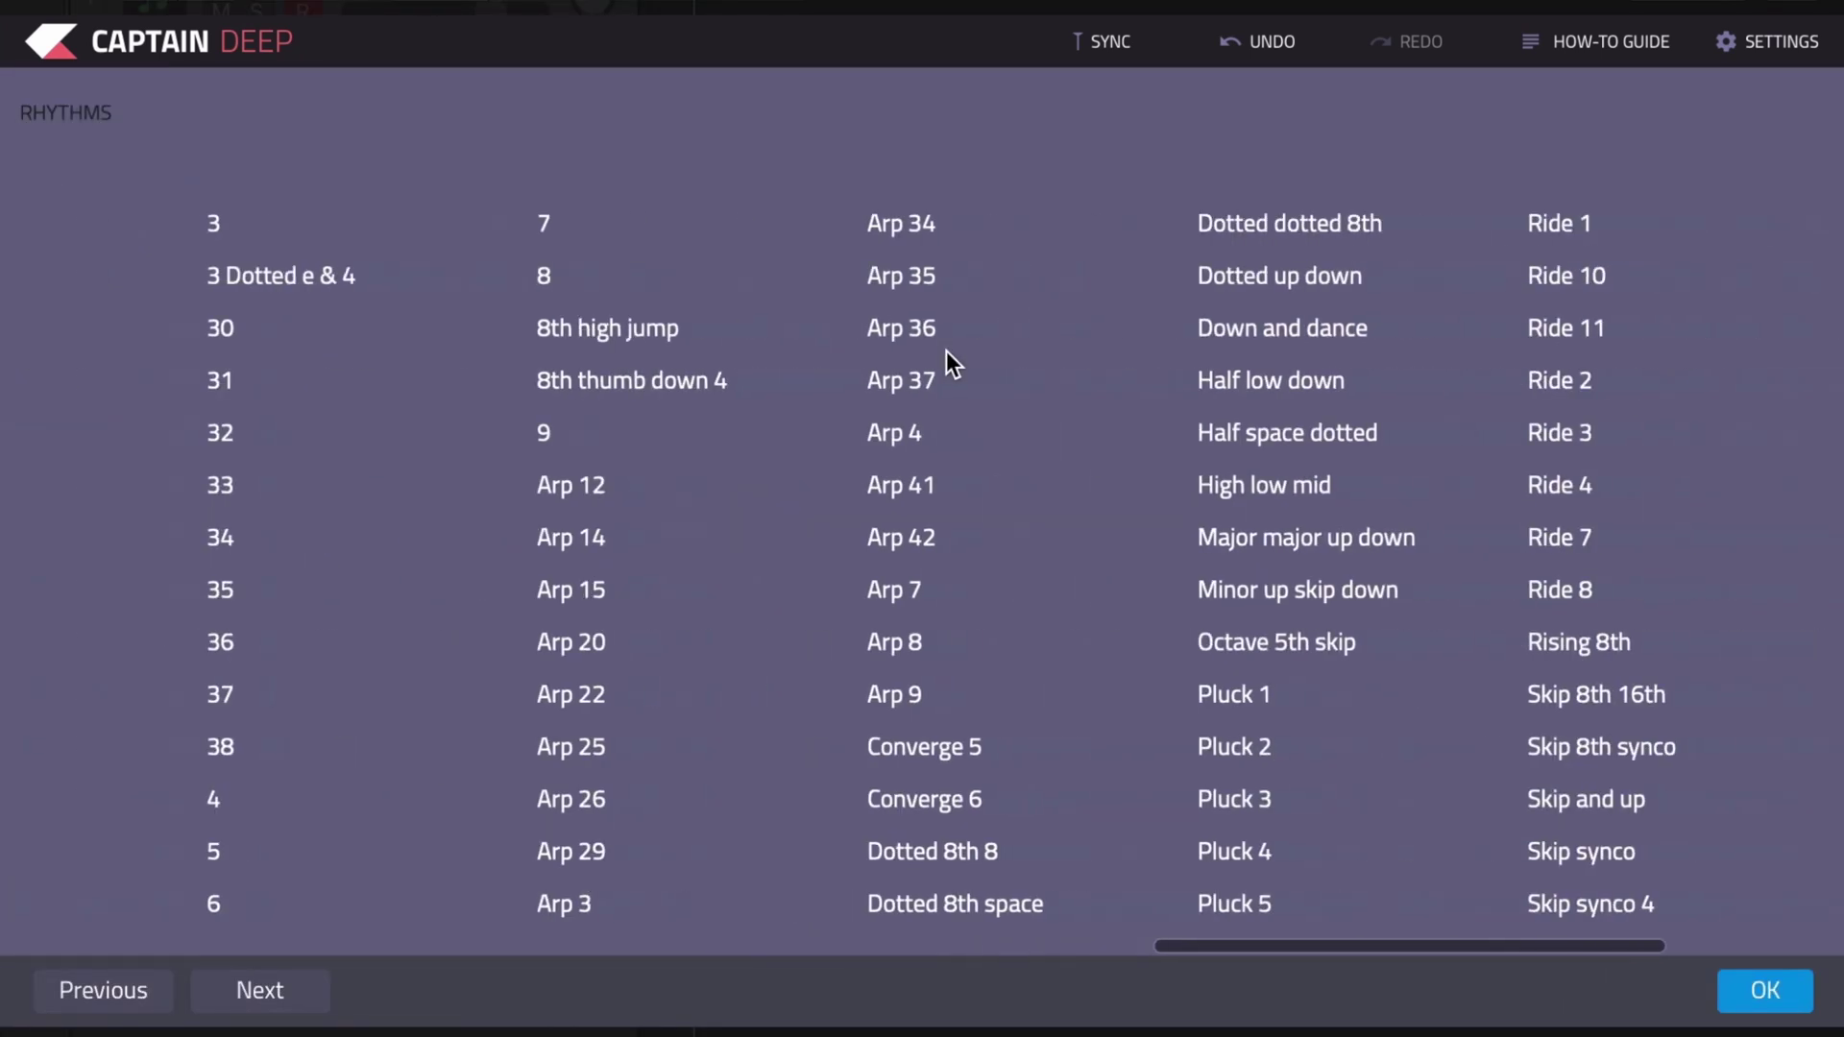
{"action": "scroll", "coordinate": [947, 350], "scroll_direction": "right", "scroll_amount": 5}
{"action": "scroll", "coordinate": [947, 349], "scroll_direction": "left", "scroll_amount": 15}
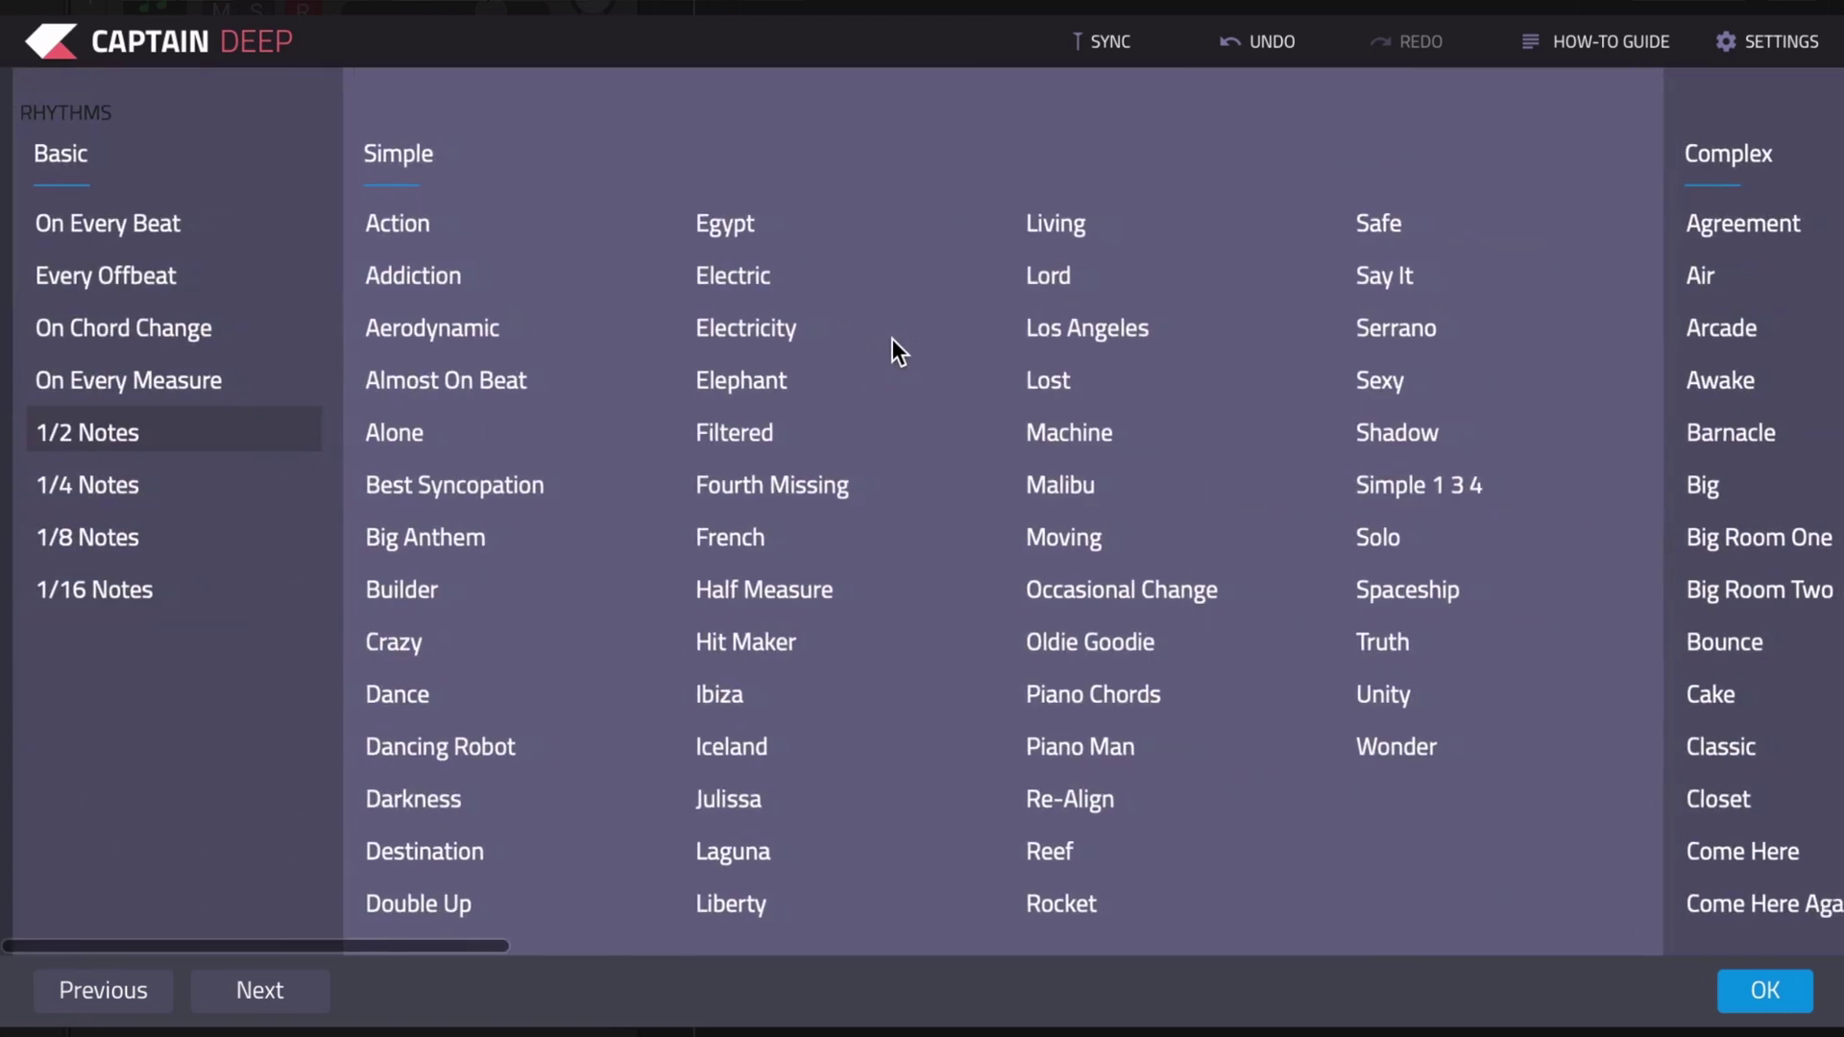
{"action": "left_click", "coordinate": [382, 694]}
{"action": "left_click", "coordinate": [1765, 988]}
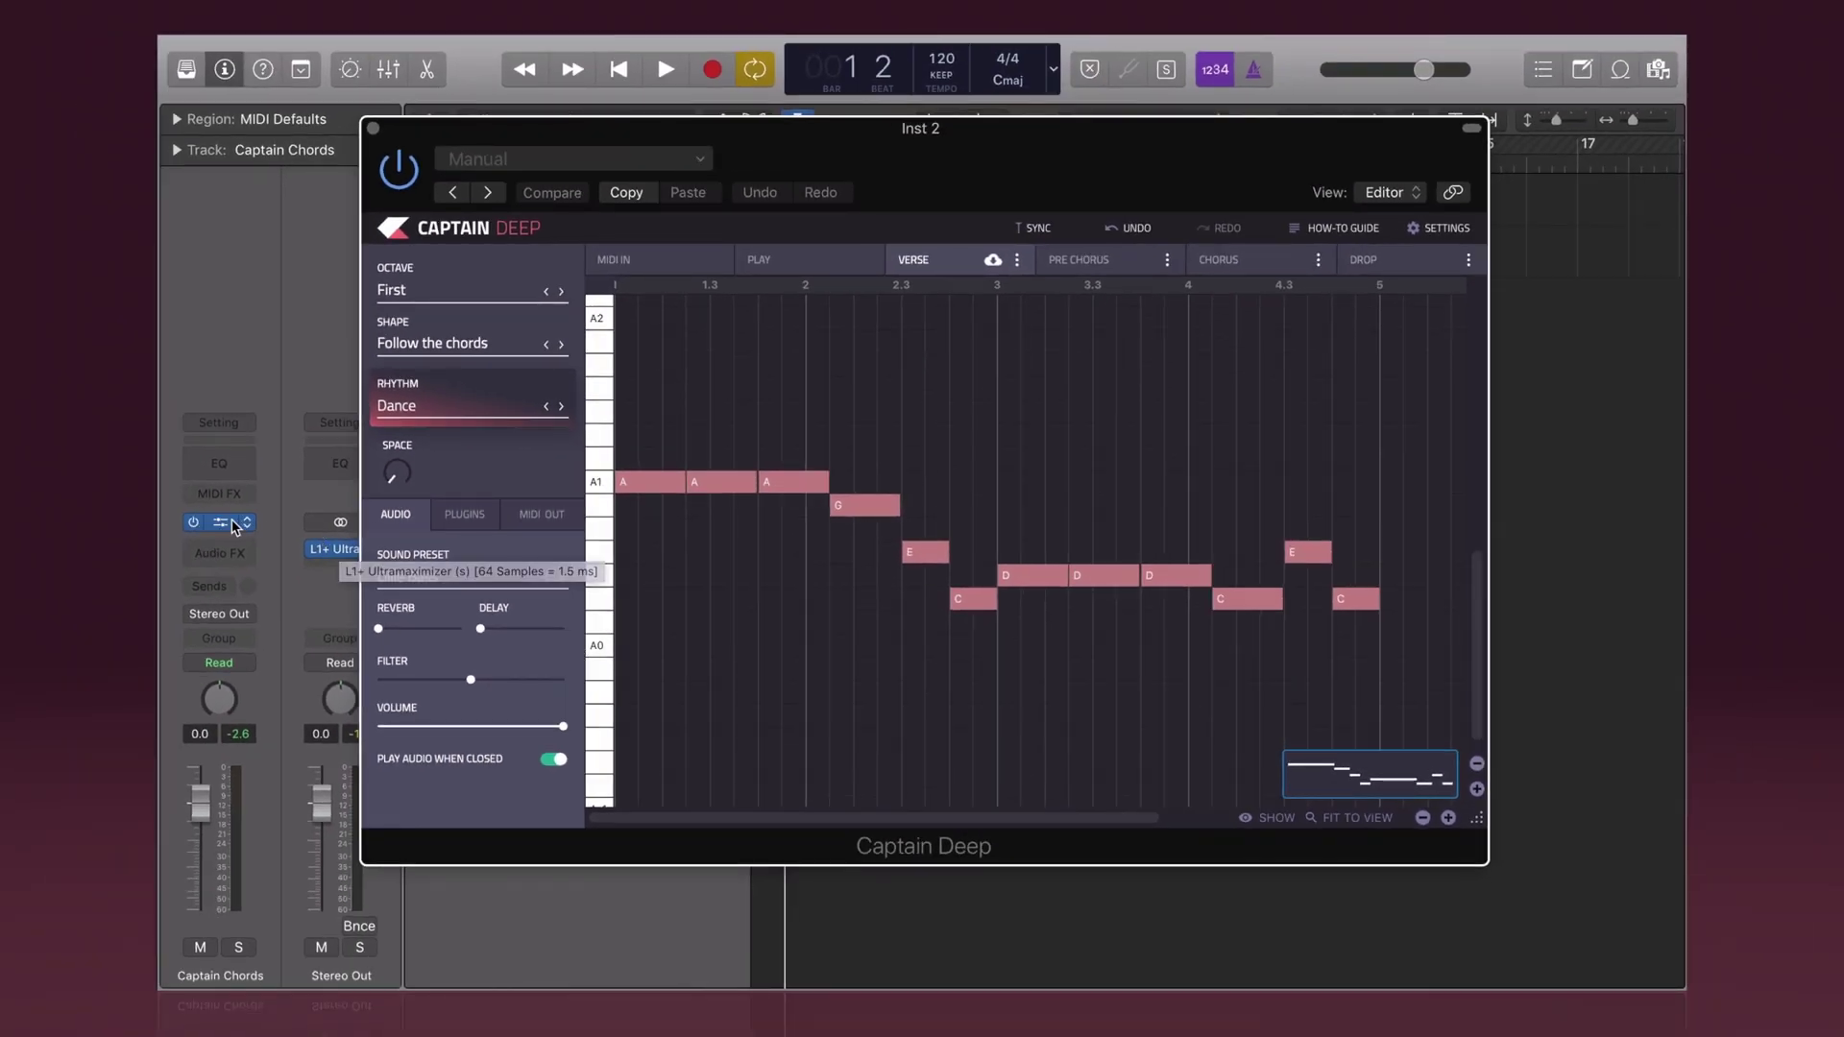
Step: Set the Captain Chords rhythm to Dance in its Rhythm browser
{"action": "left_click", "coordinate": [233, 527]}
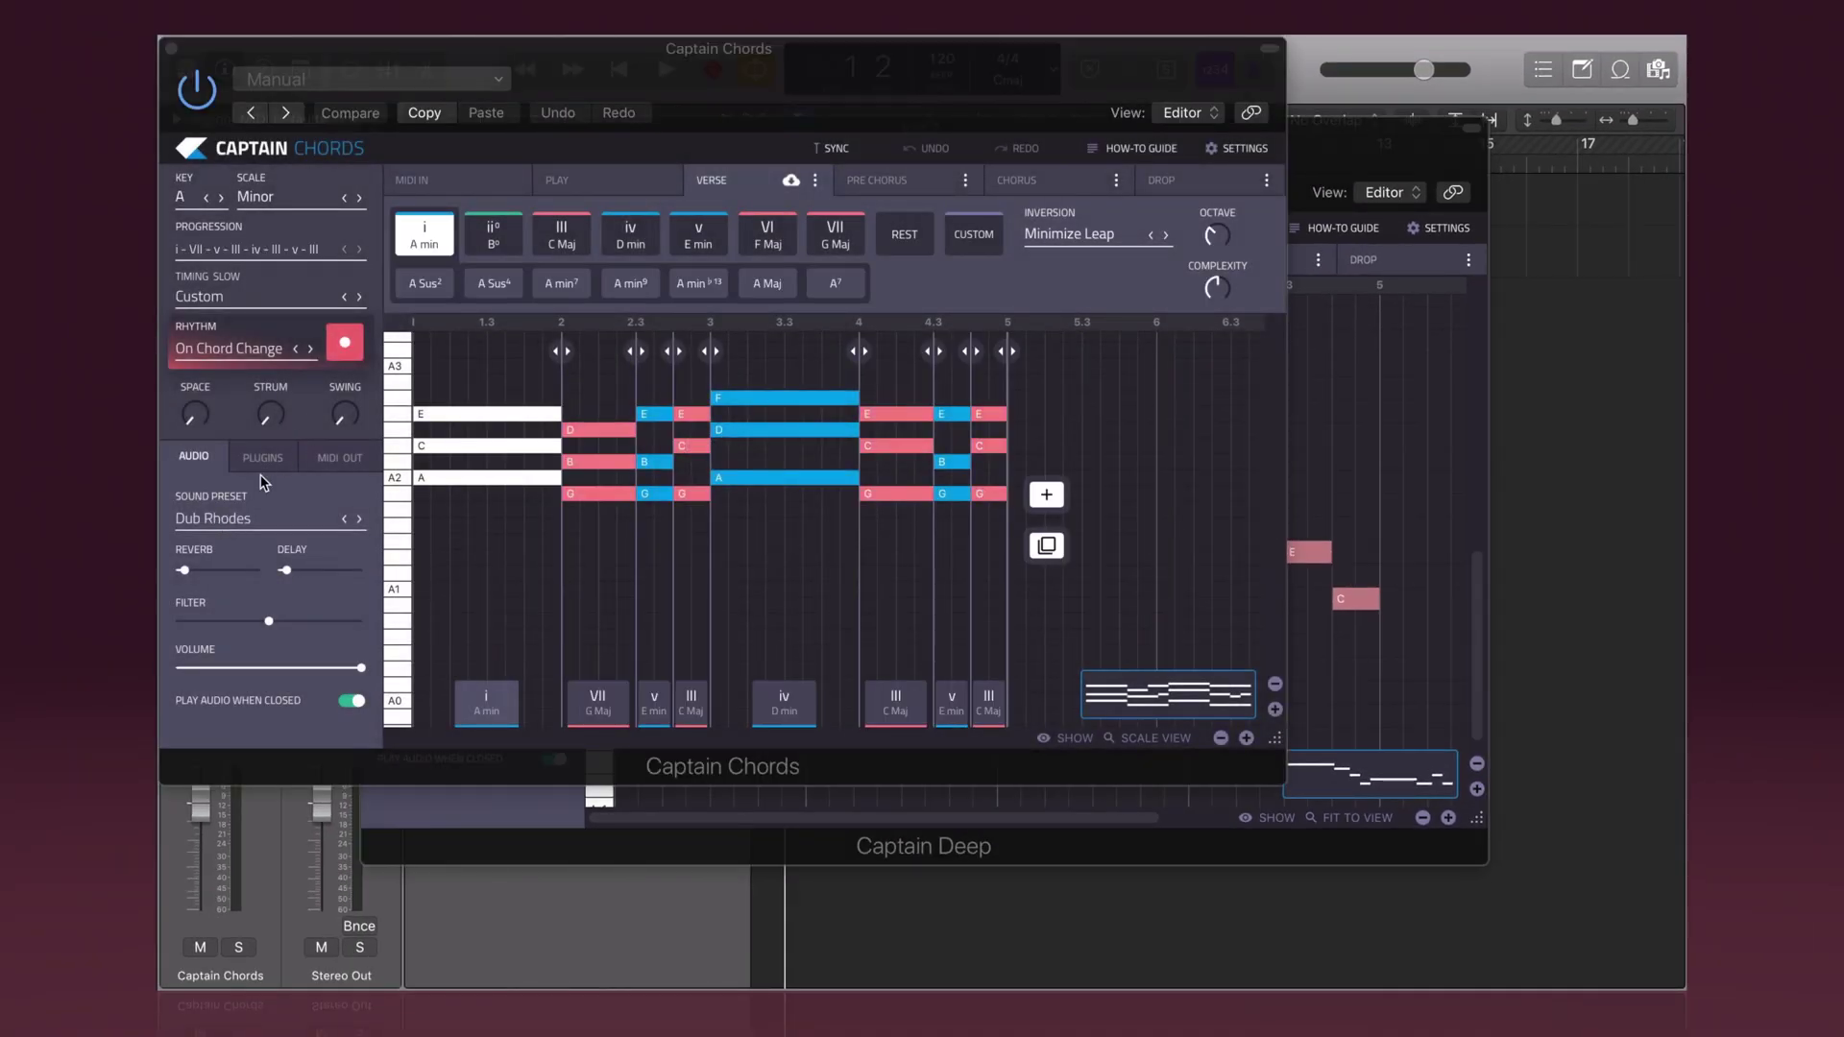
{"action": "left_click", "coordinate": [223, 351]}
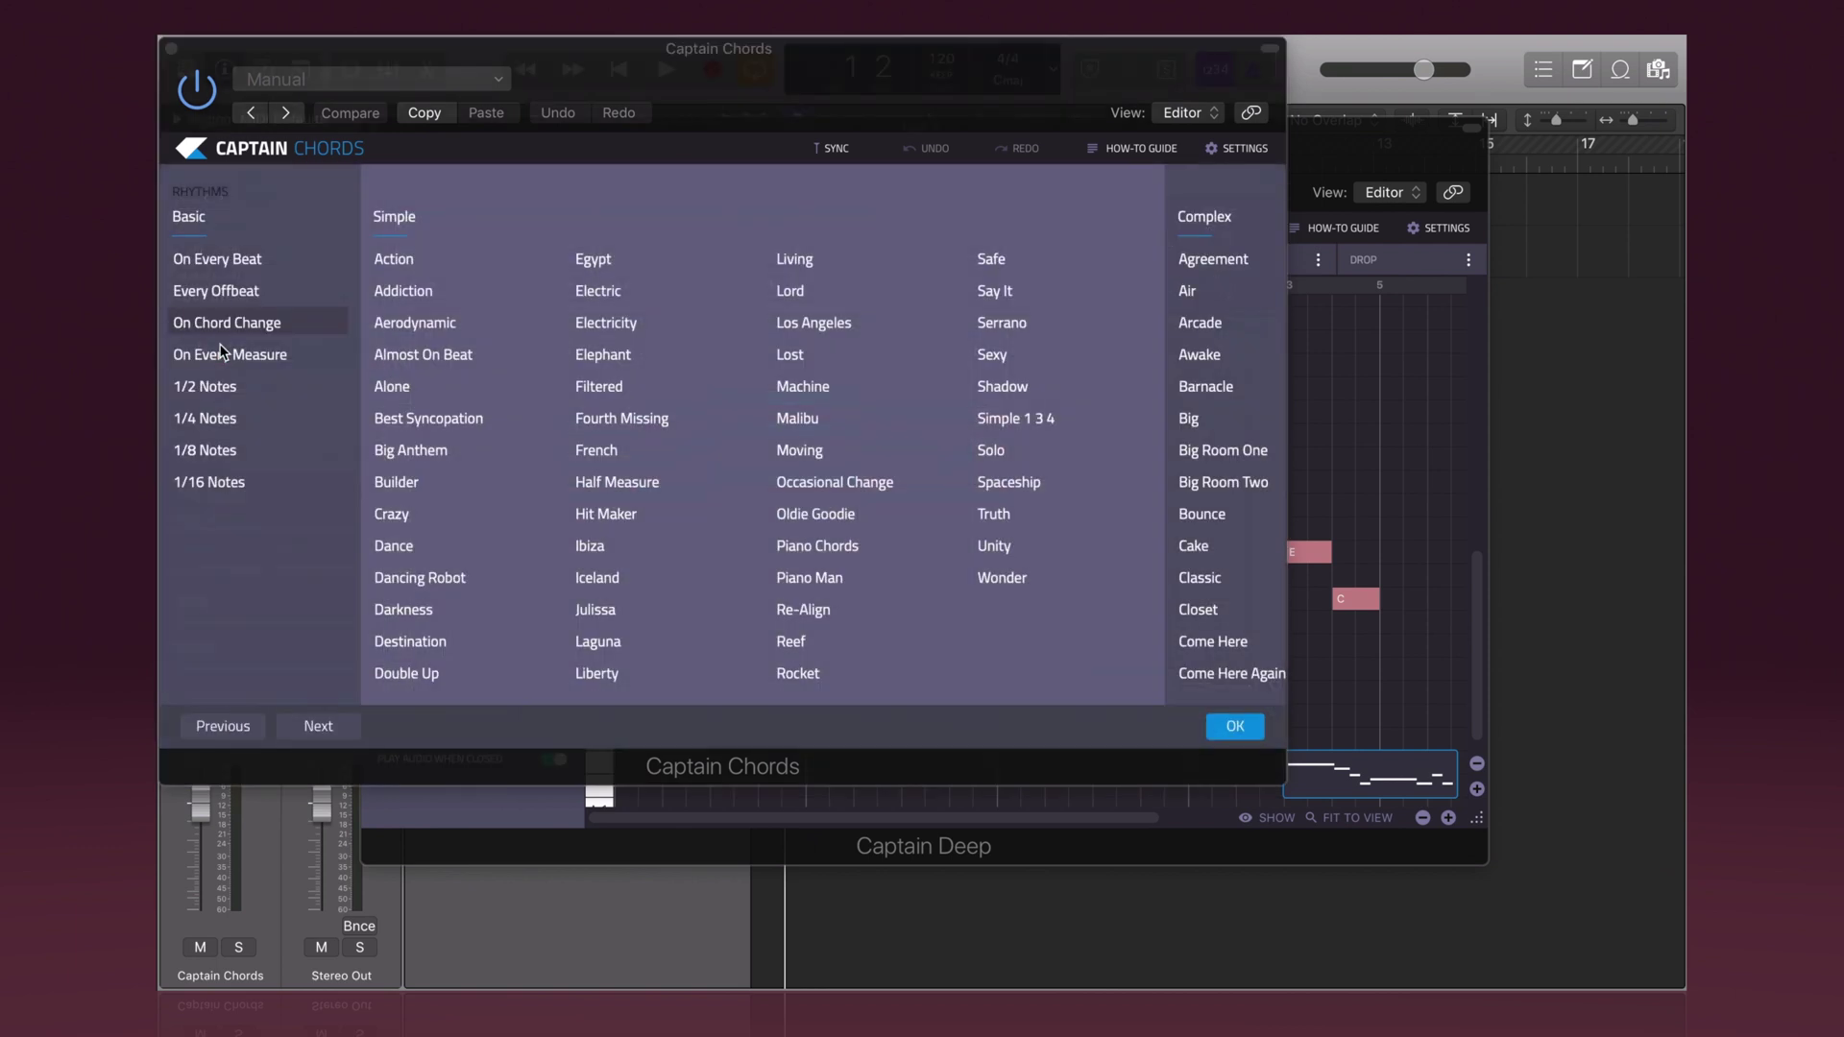
{"action": "left_click", "coordinate": [389, 547]}
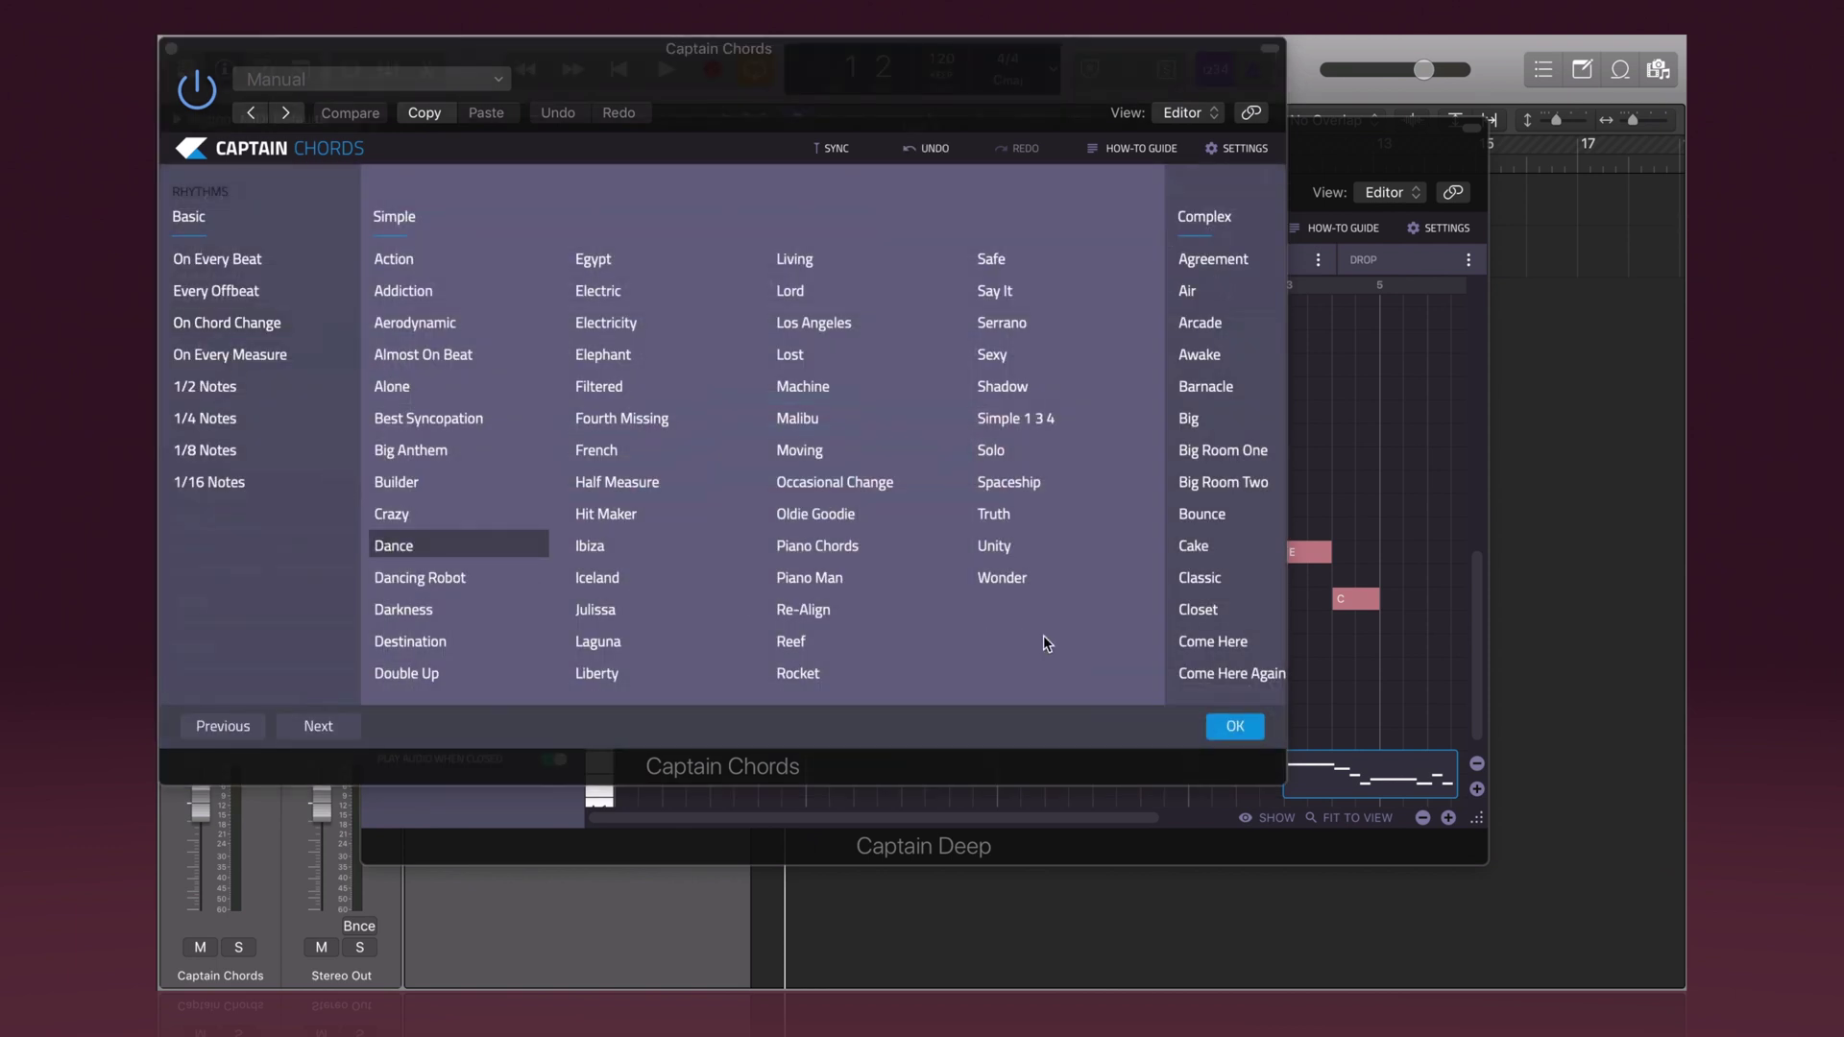
{"action": "left_click", "coordinate": [1233, 728]}
Step: Play the Dance-rhythm project, viewing Captain Chords' space modes before returning to Captain Deep
{"action": "left_click", "coordinate": [1370, 147]}
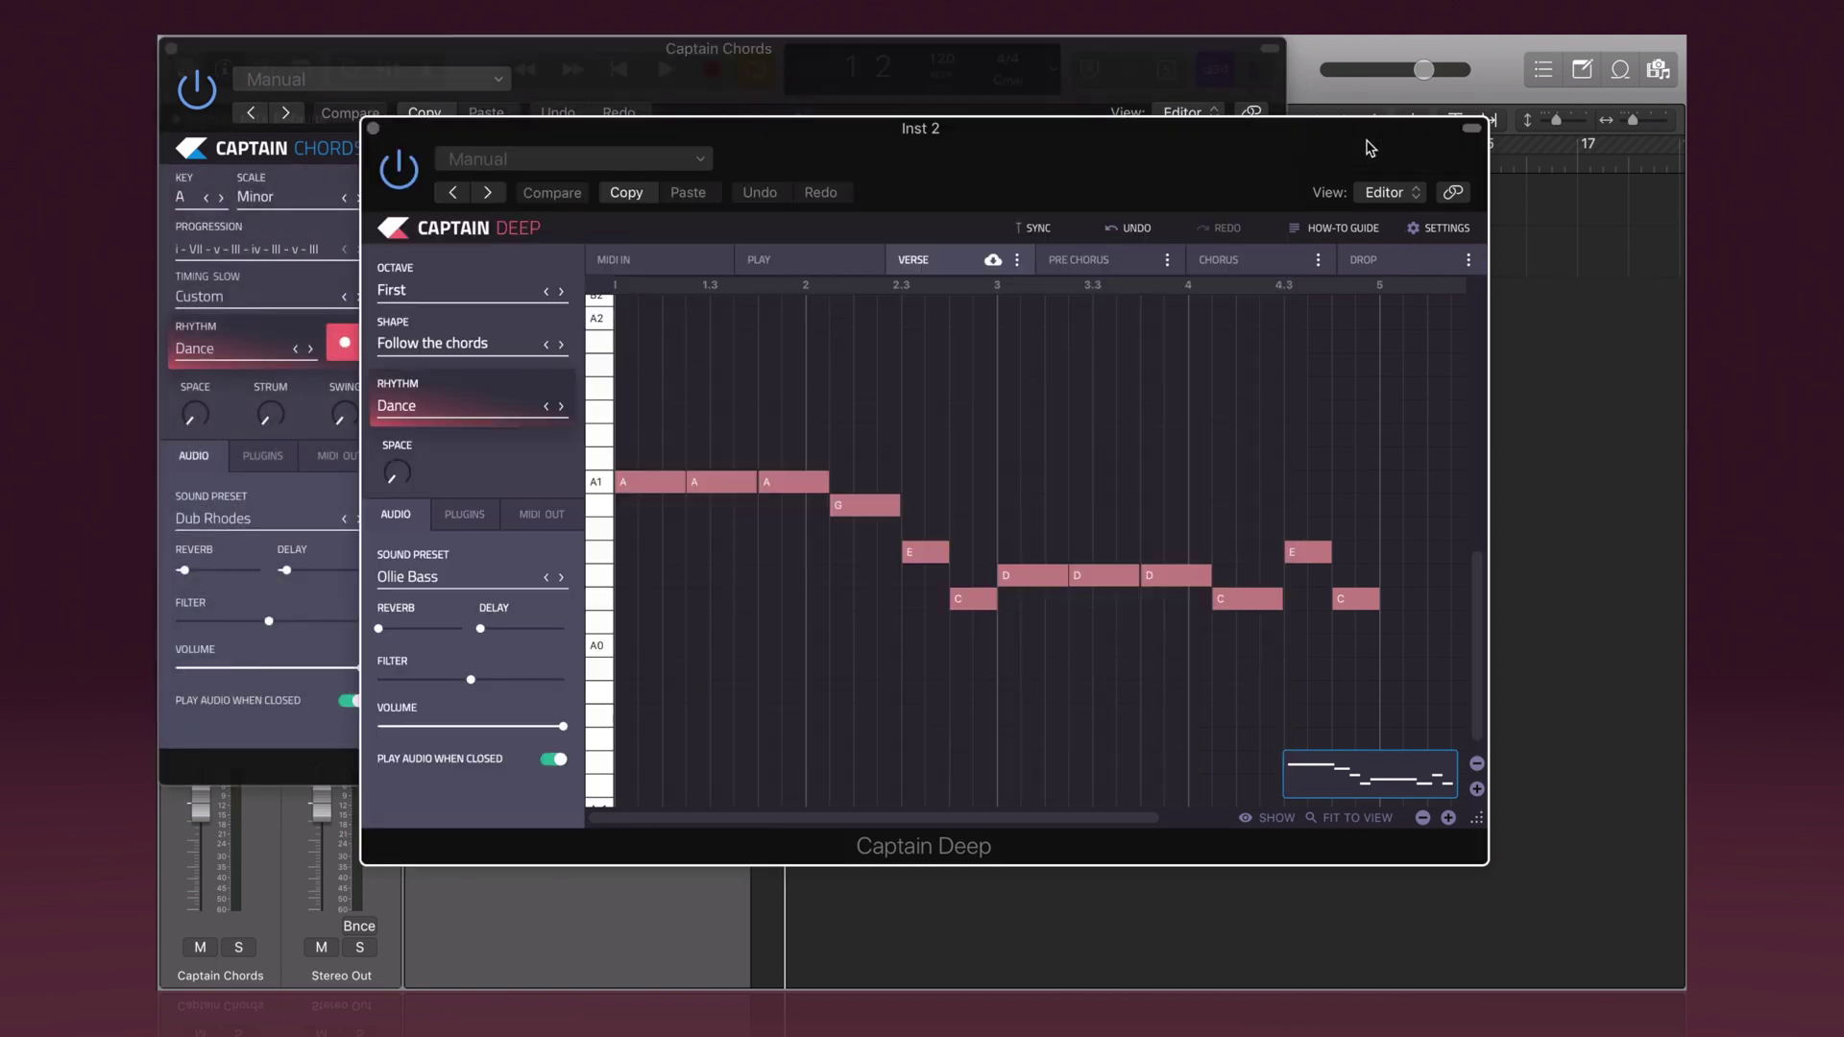
{"action": "key", "text": "space"}
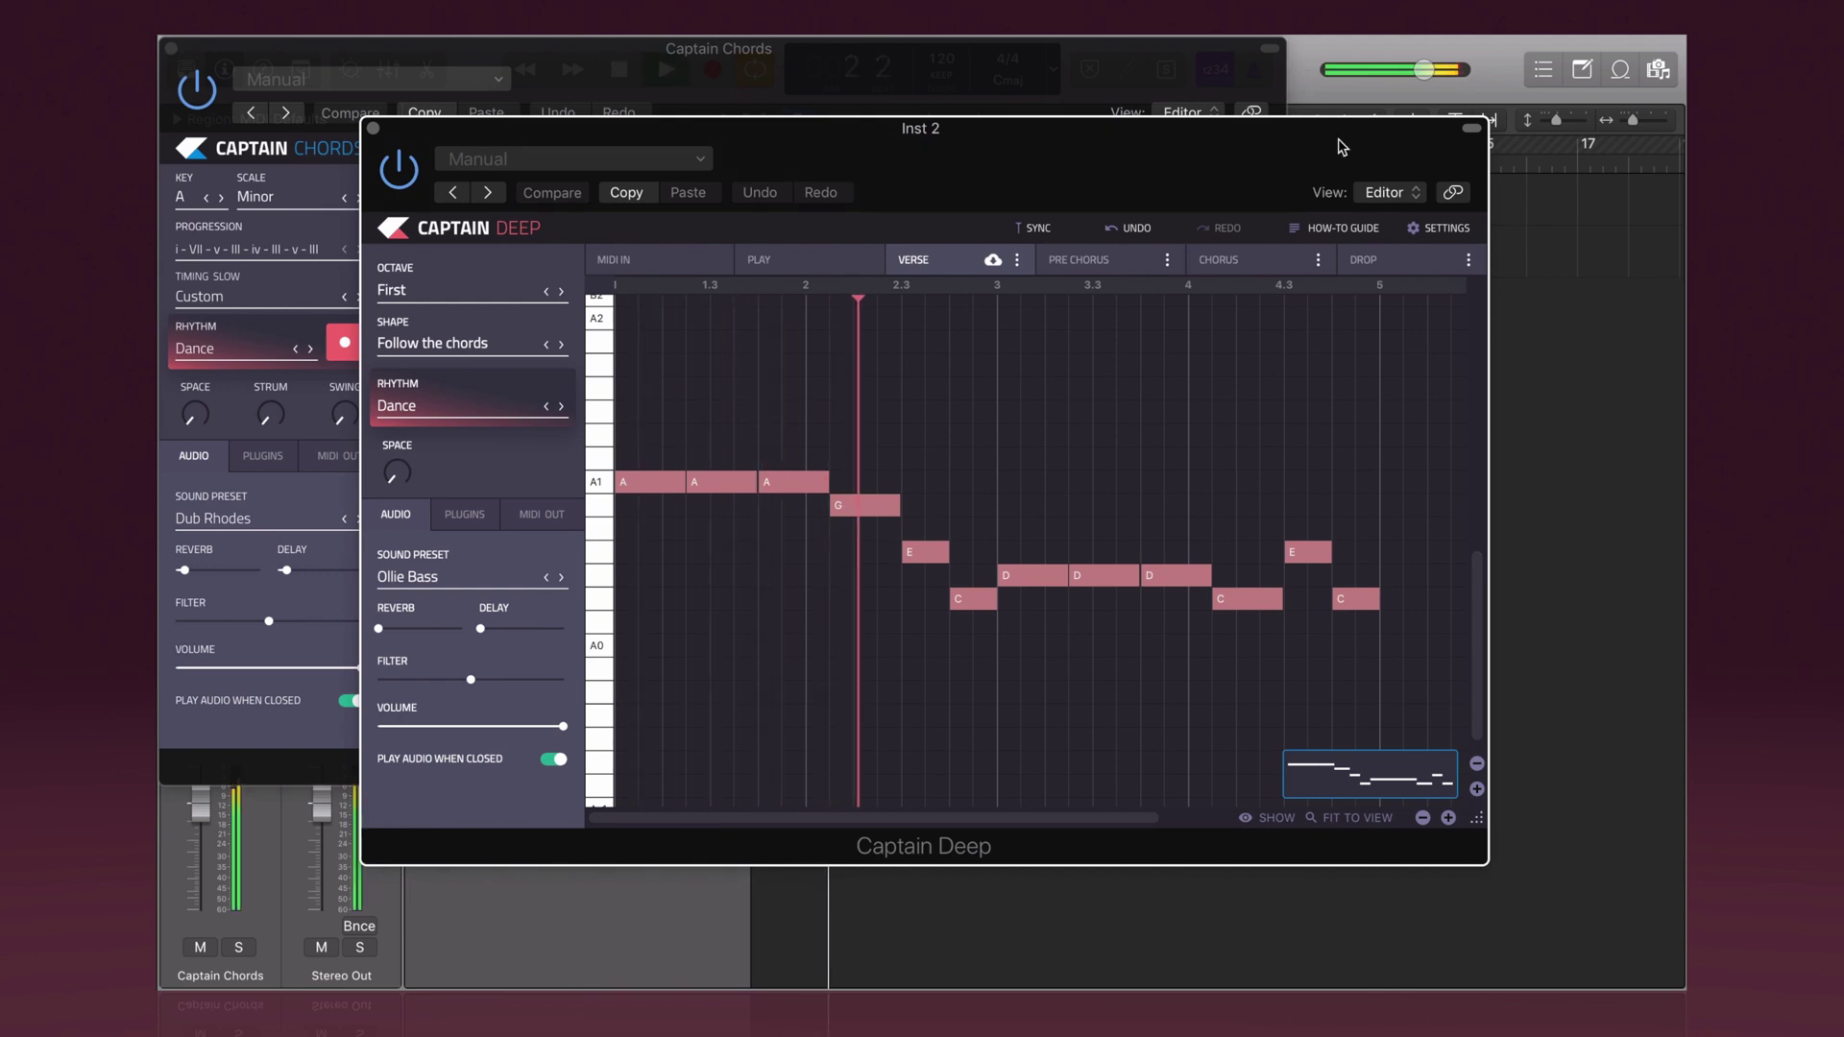
{"action": "left_click", "coordinate": [950, 81]}
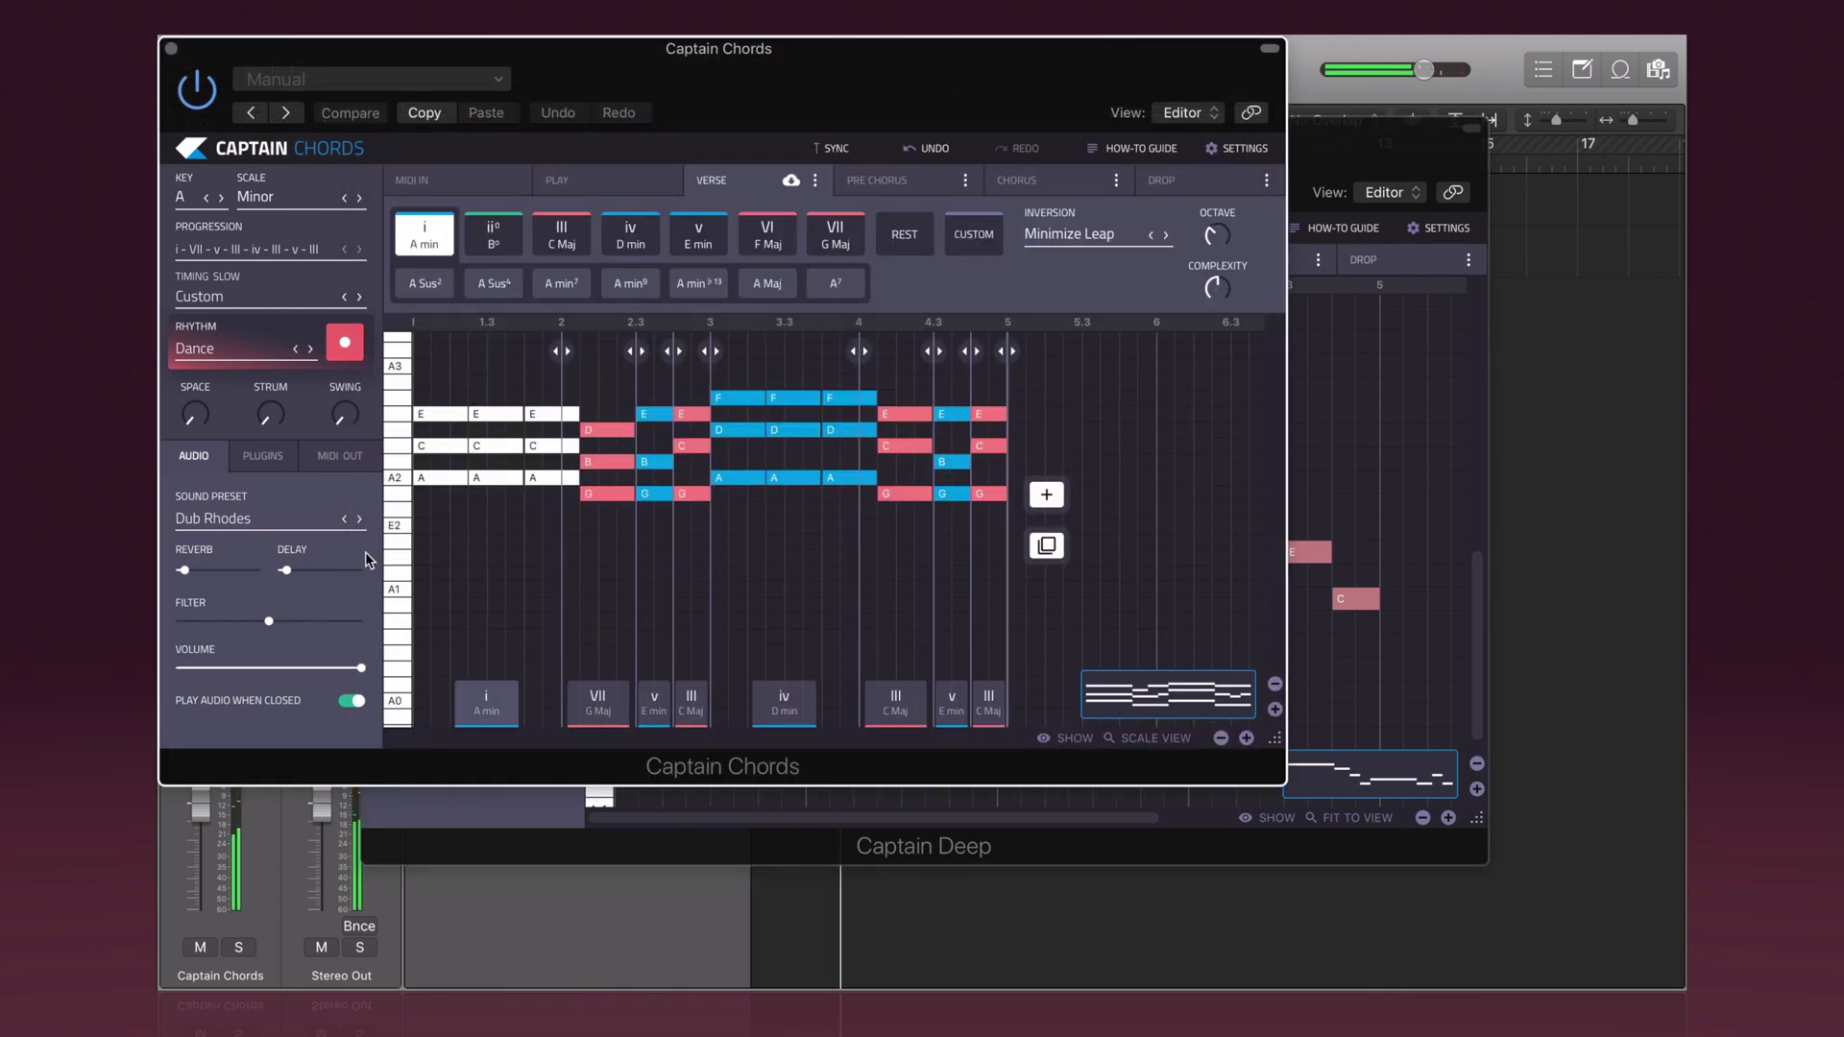
{"action": "mouse_move", "coordinate": [197, 420]}
{"action": "left_click", "coordinate": [288, 419]}
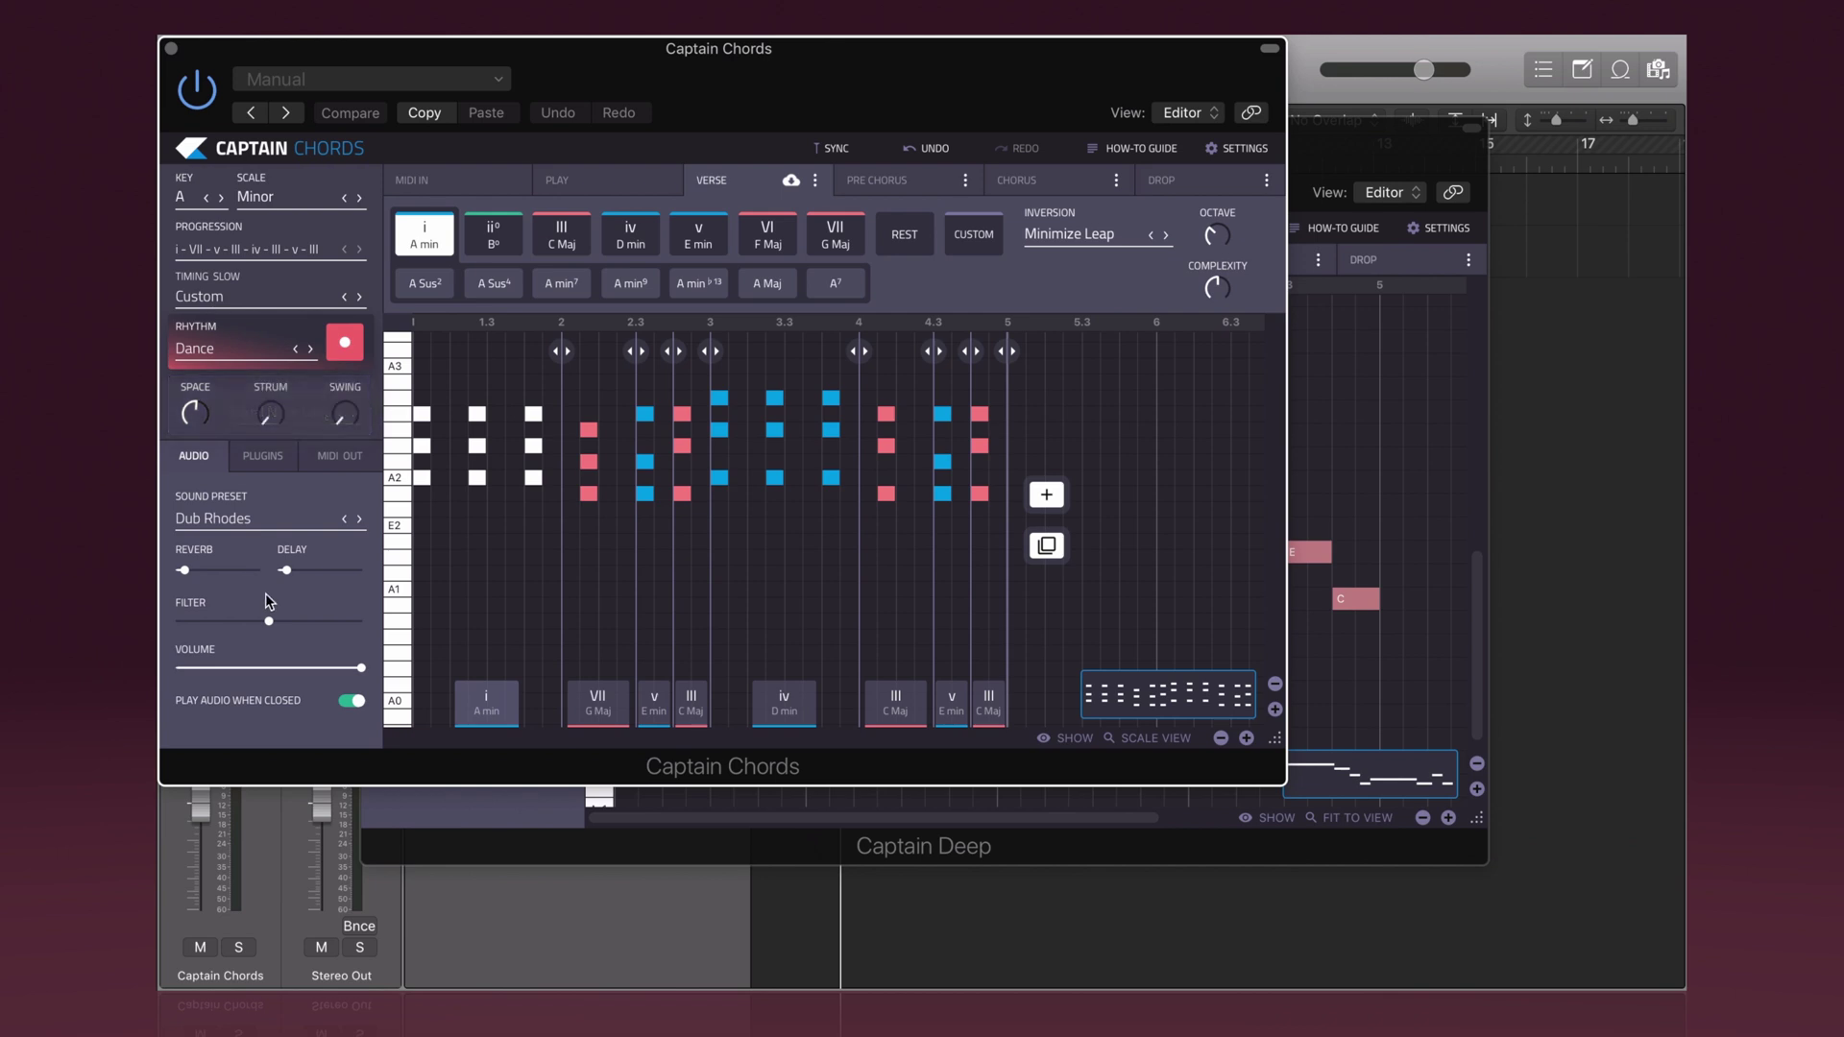
{"action": "left_click", "coordinate": [1306, 168]}
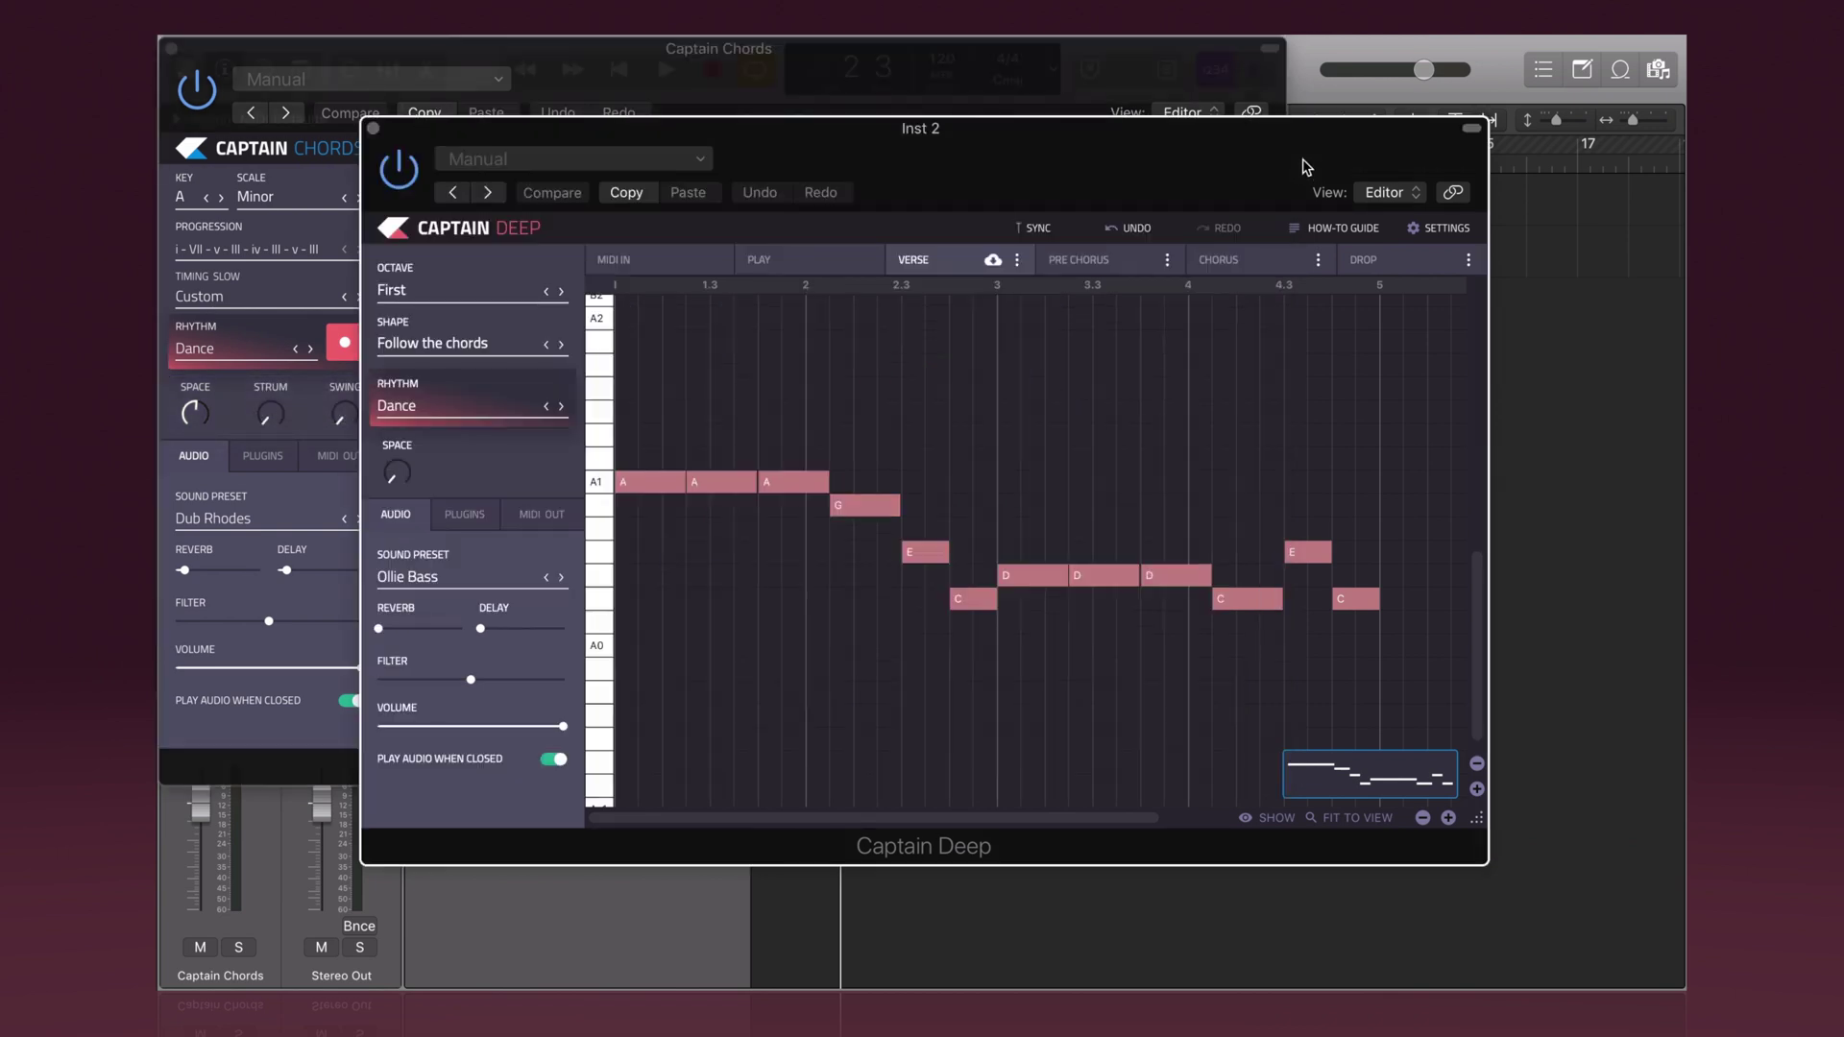
Step: Switch Captain Deep's rhythm to Dancing Robot and audition it with playback
{"action": "key", "text": "space"}
{"action": "left_click", "coordinate": [562, 407]}
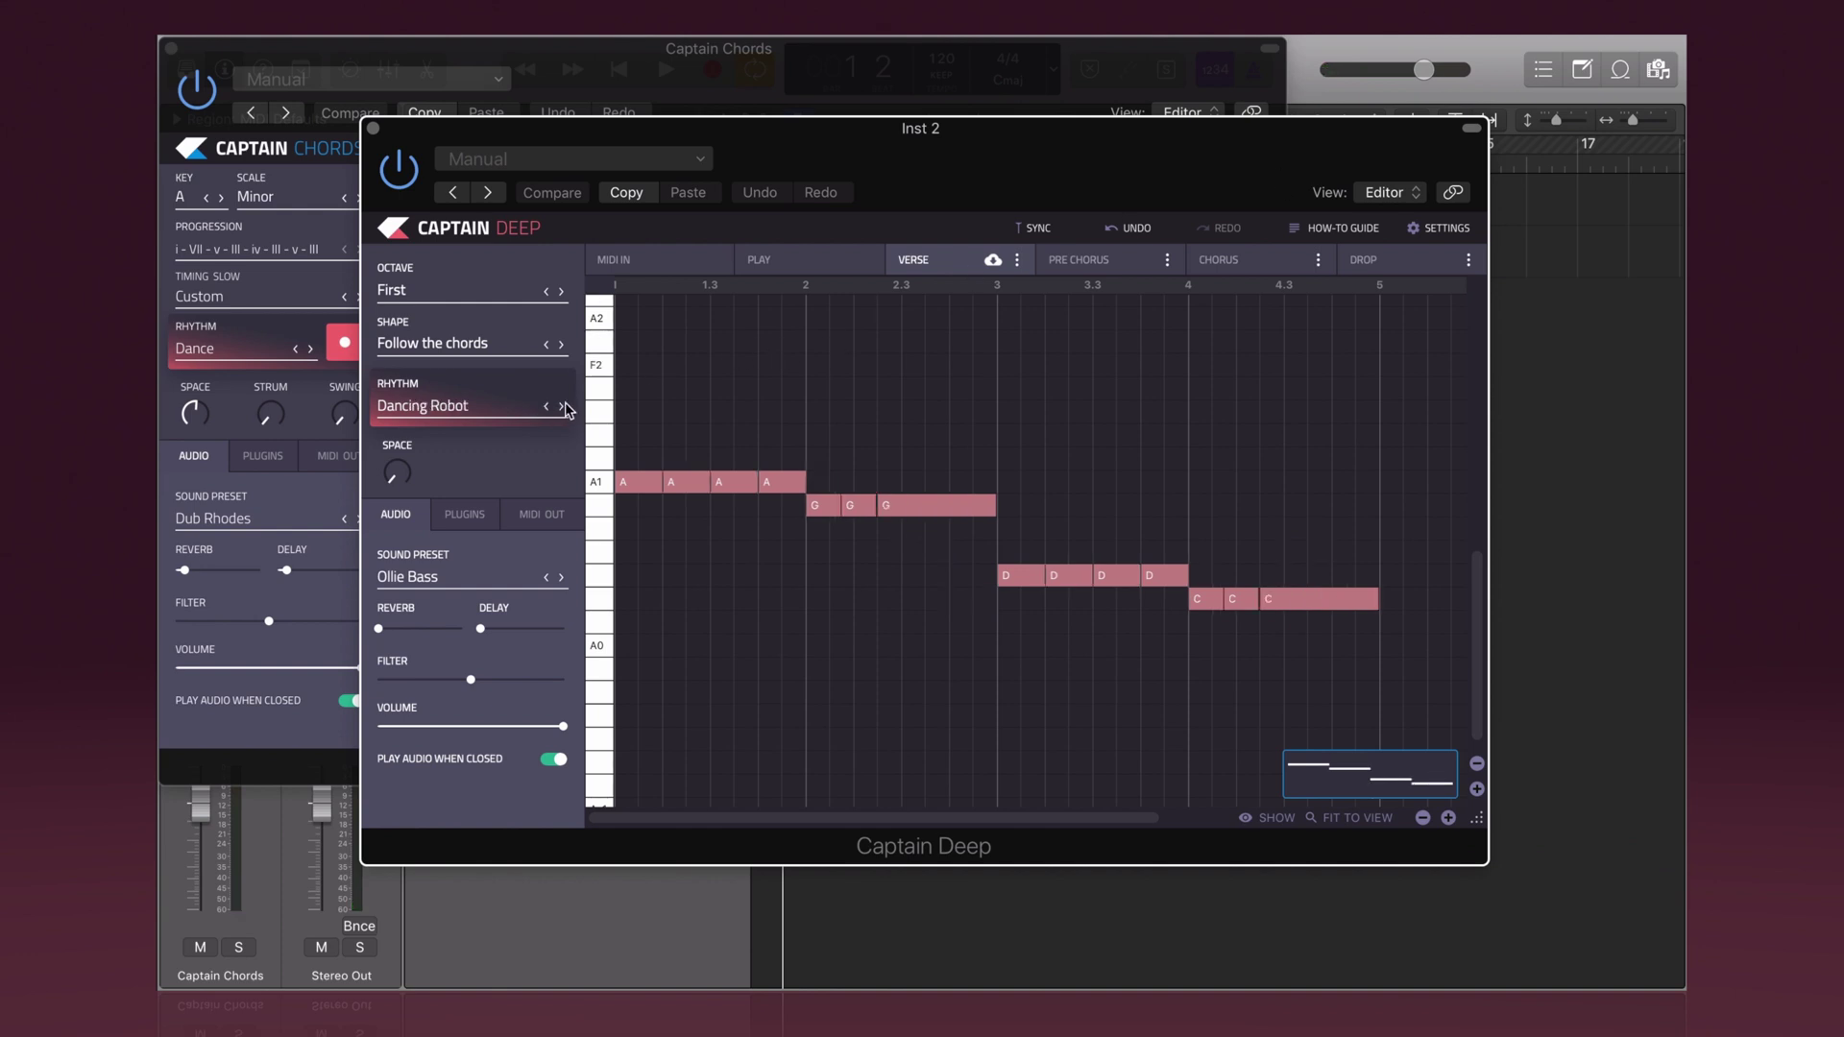
{"action": "key", "text": "space"}
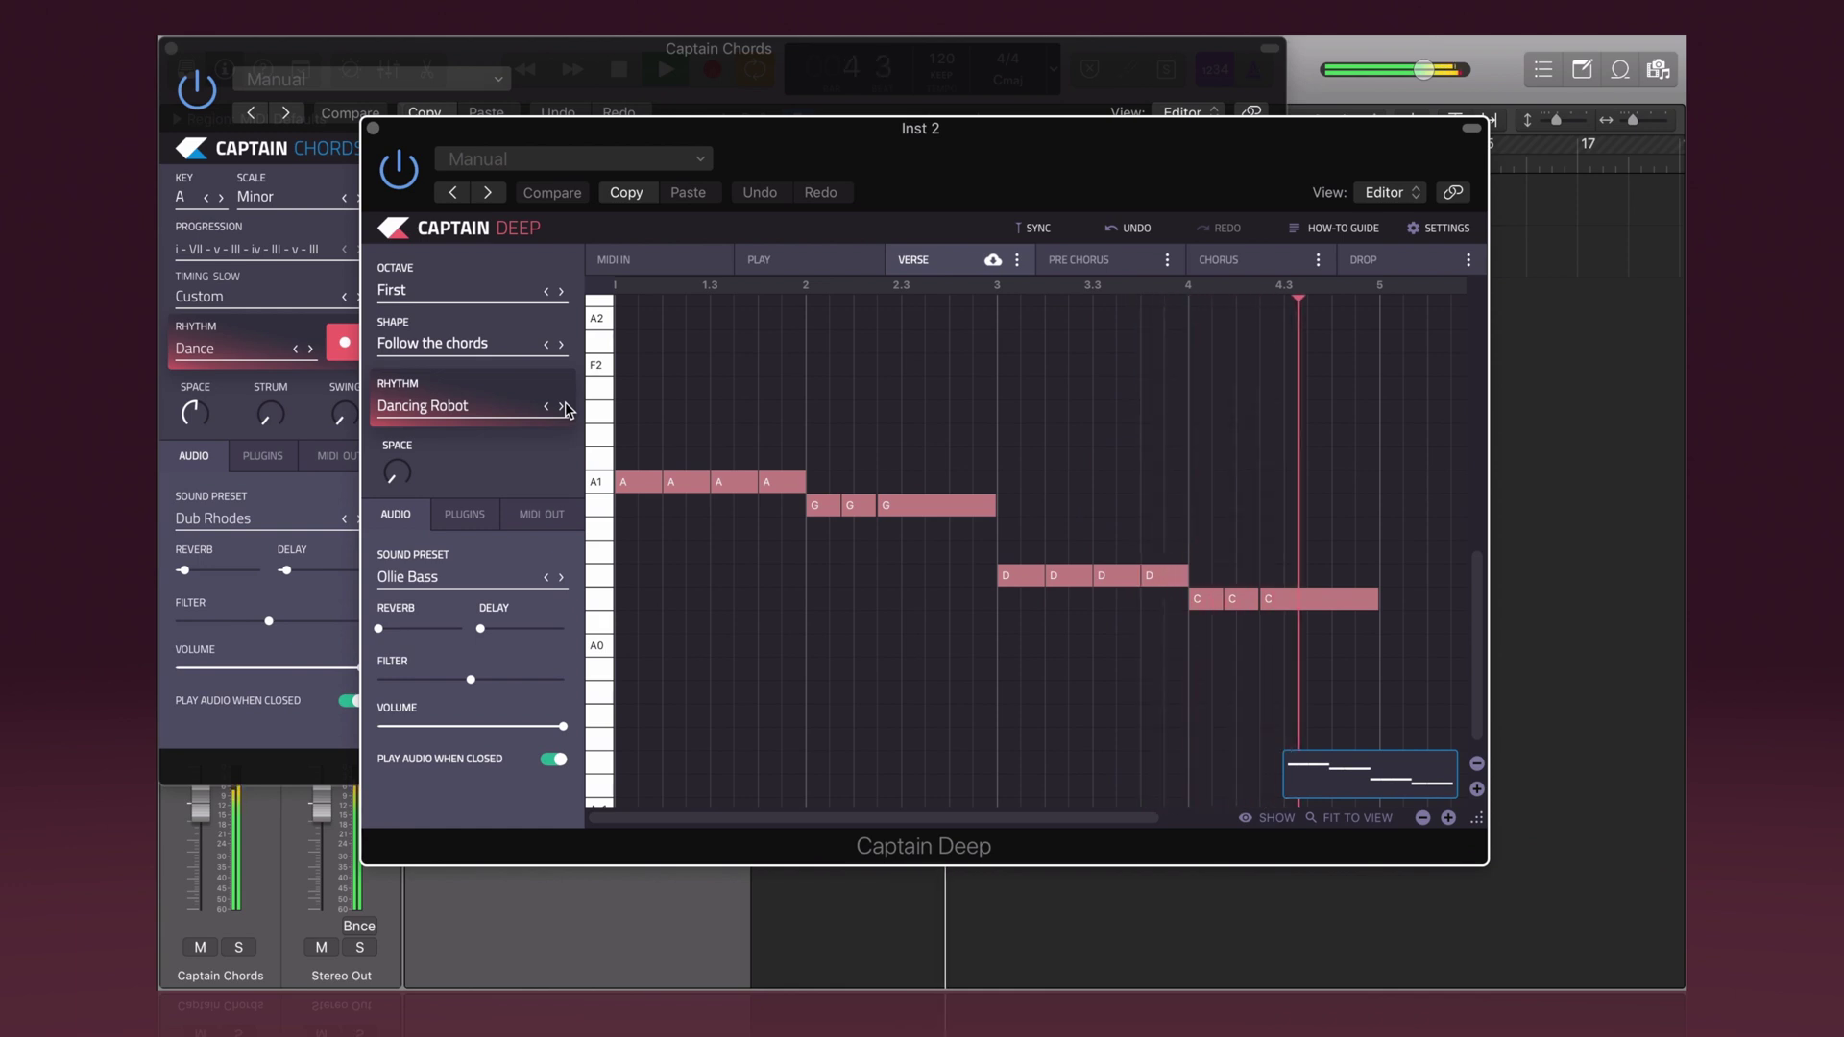
{"action": "key", "text": "space"}
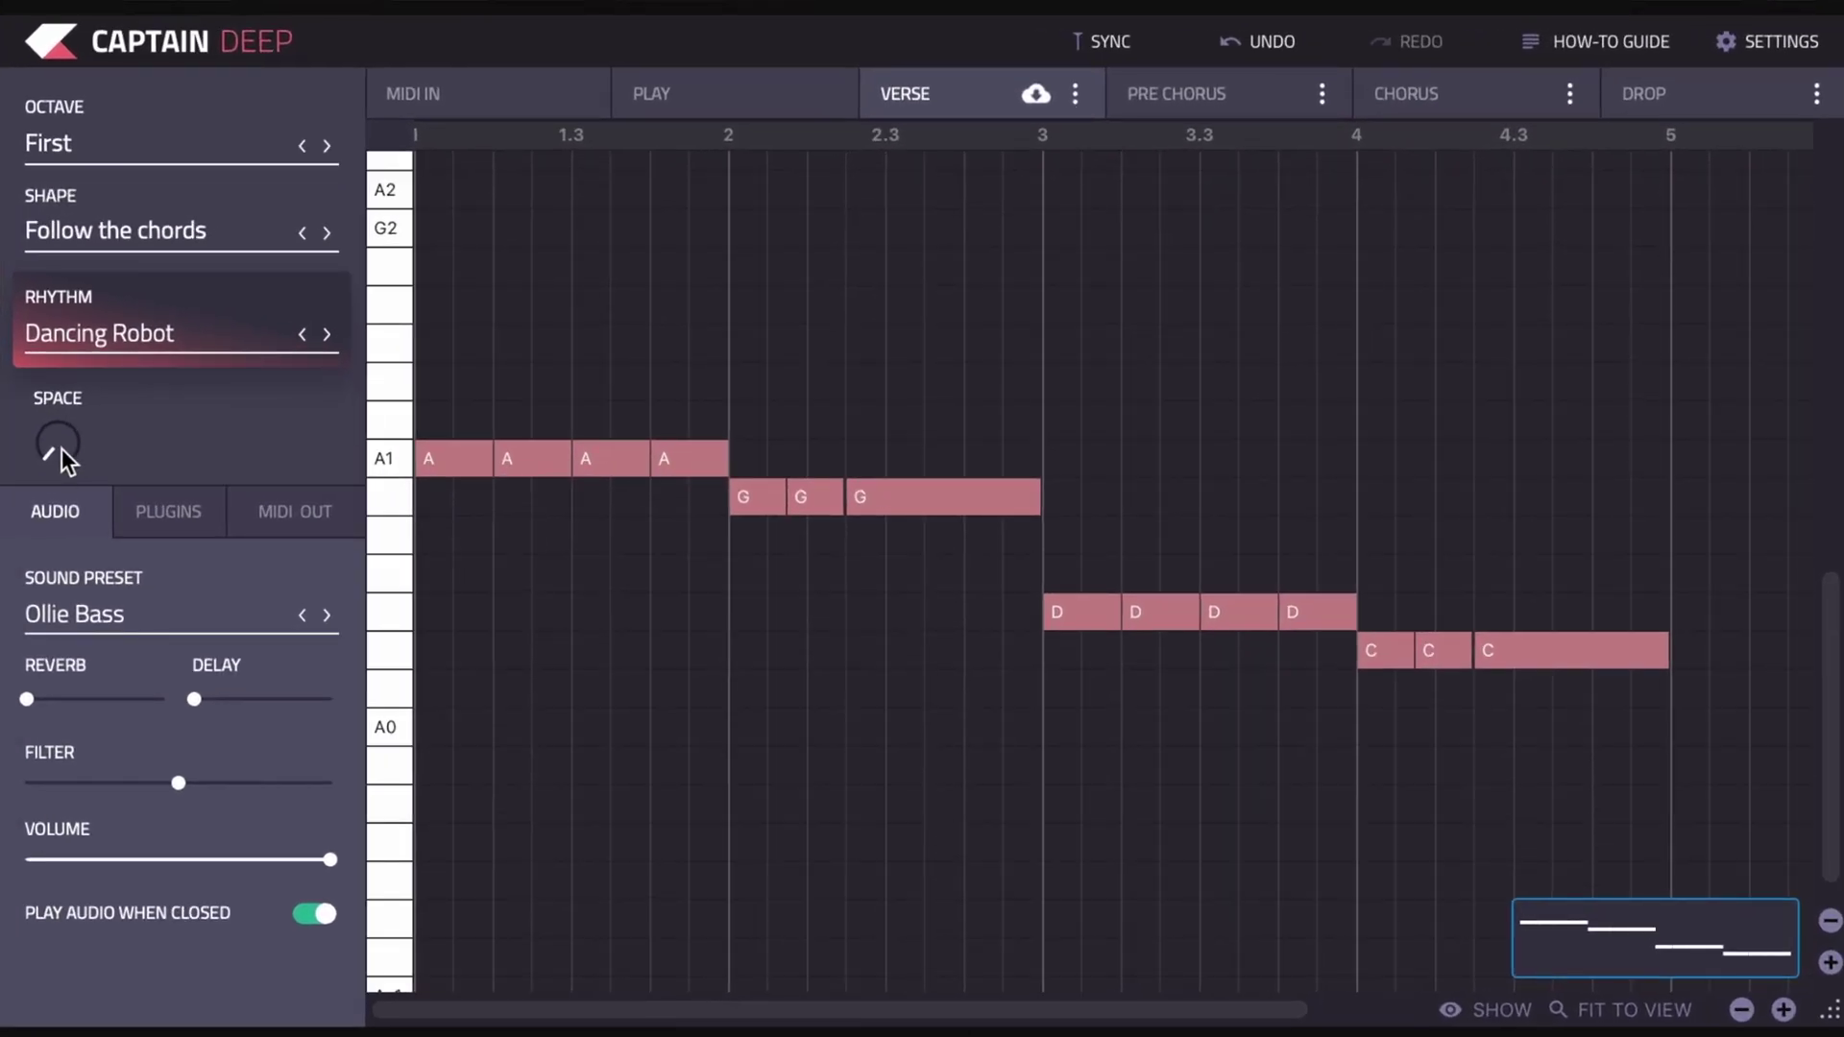
Step: Set Space to Equal Note Length, raise the Space knob for short notes, and play
{"action": "mouse_move", "coordinate": [400, 474]}
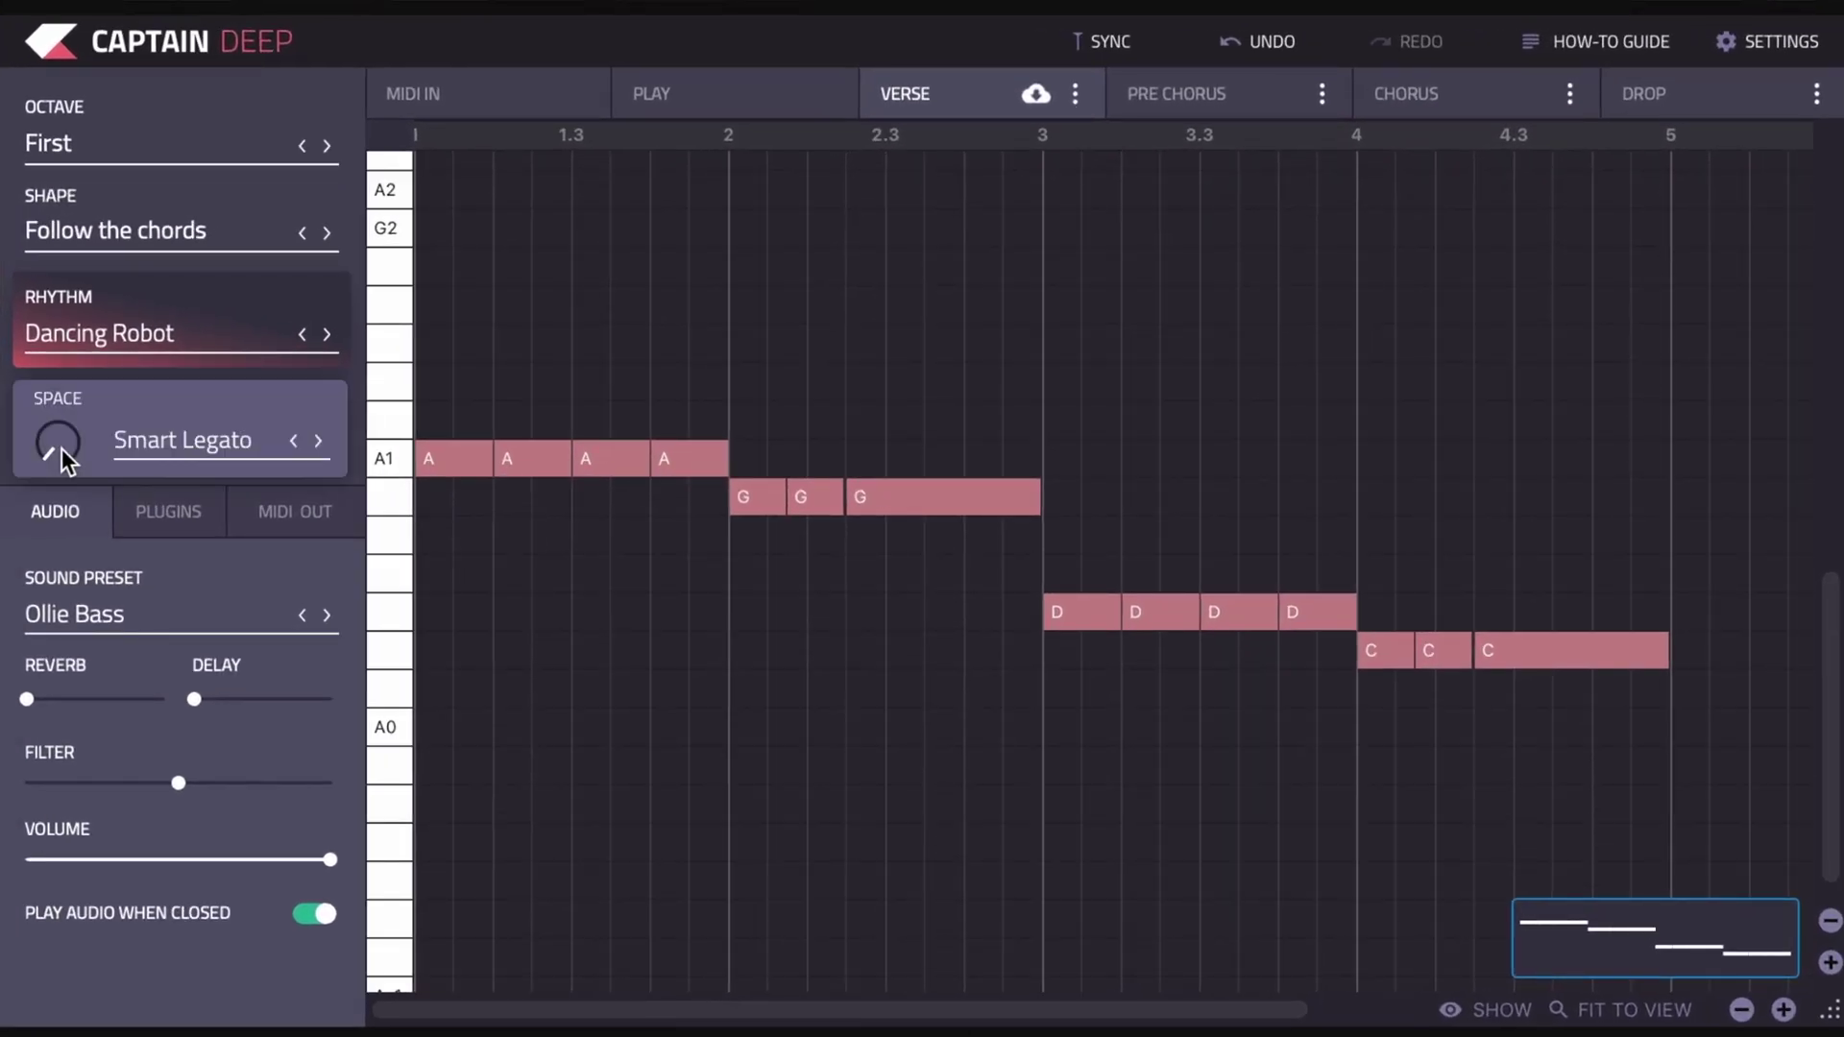
{"action": "left_click", "coordinate": [194, 438]}
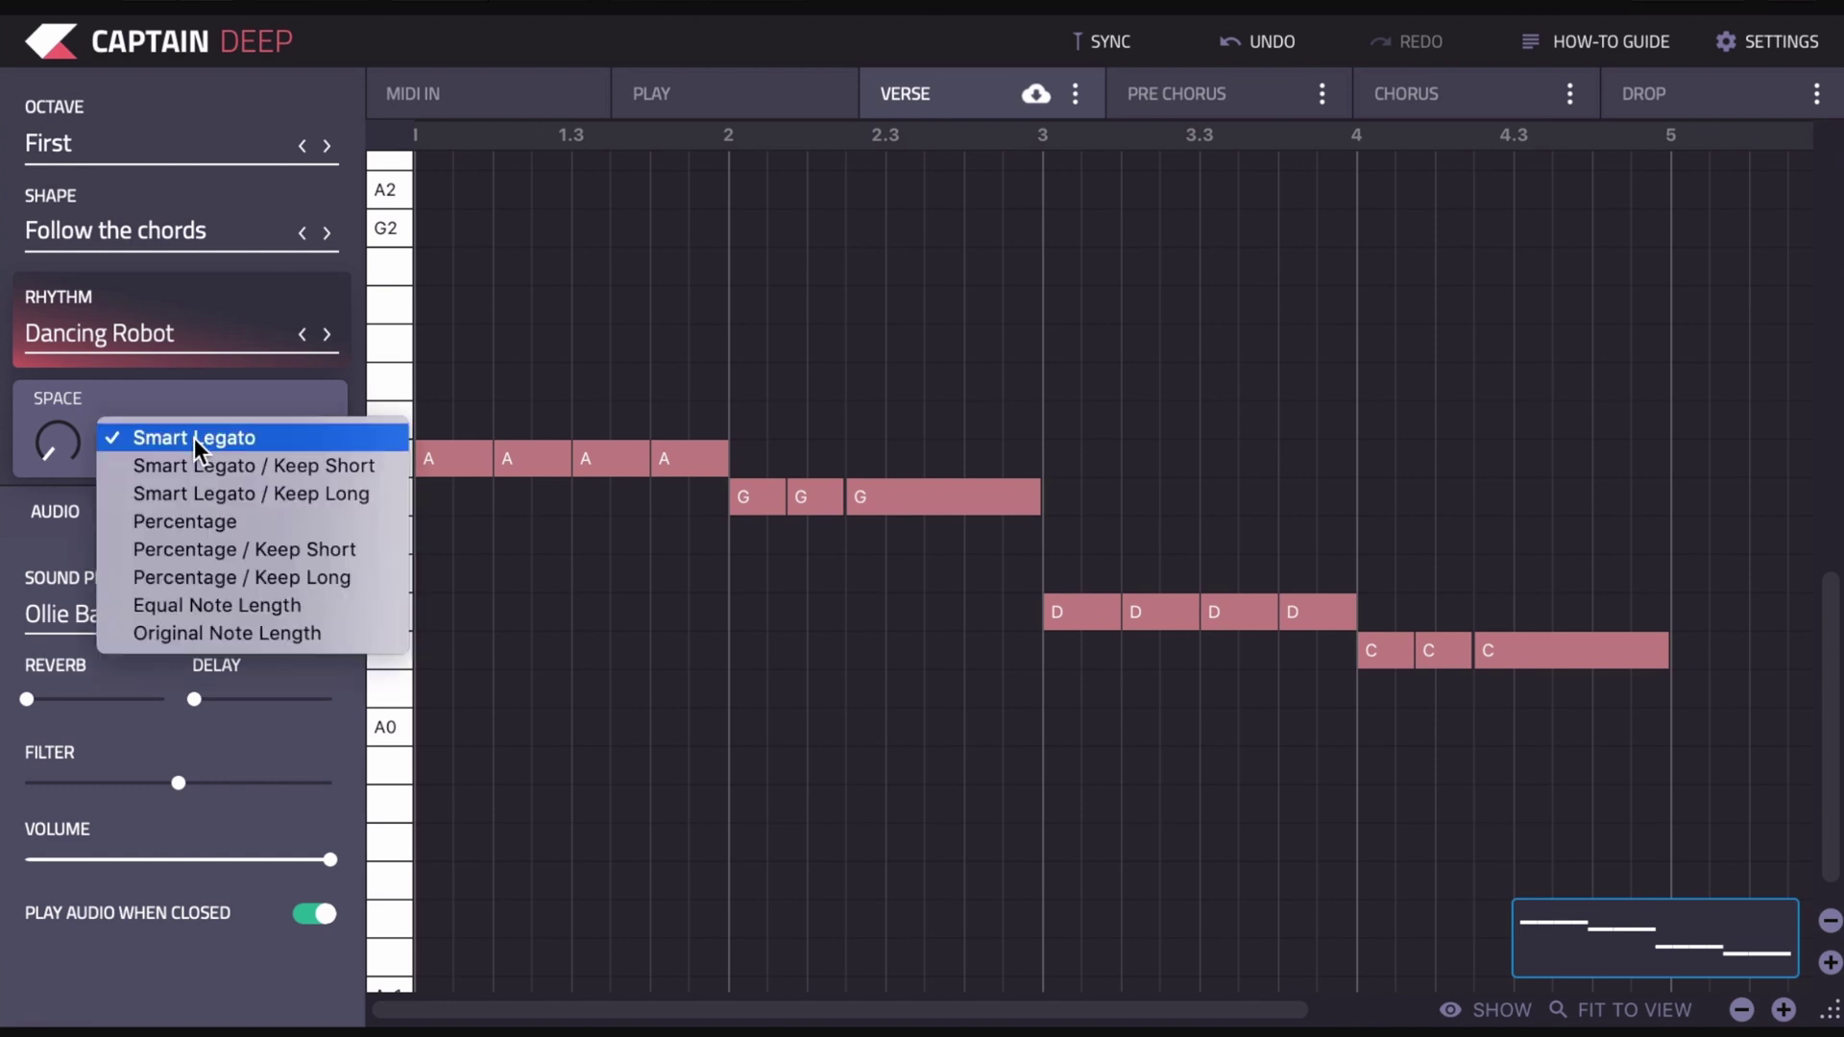
{"action": "left_click", "coordinate": [190, 605]}
{"action": "left_click_drag", "start_coordinate": [57, 439], "coordinate": [111, 188]}
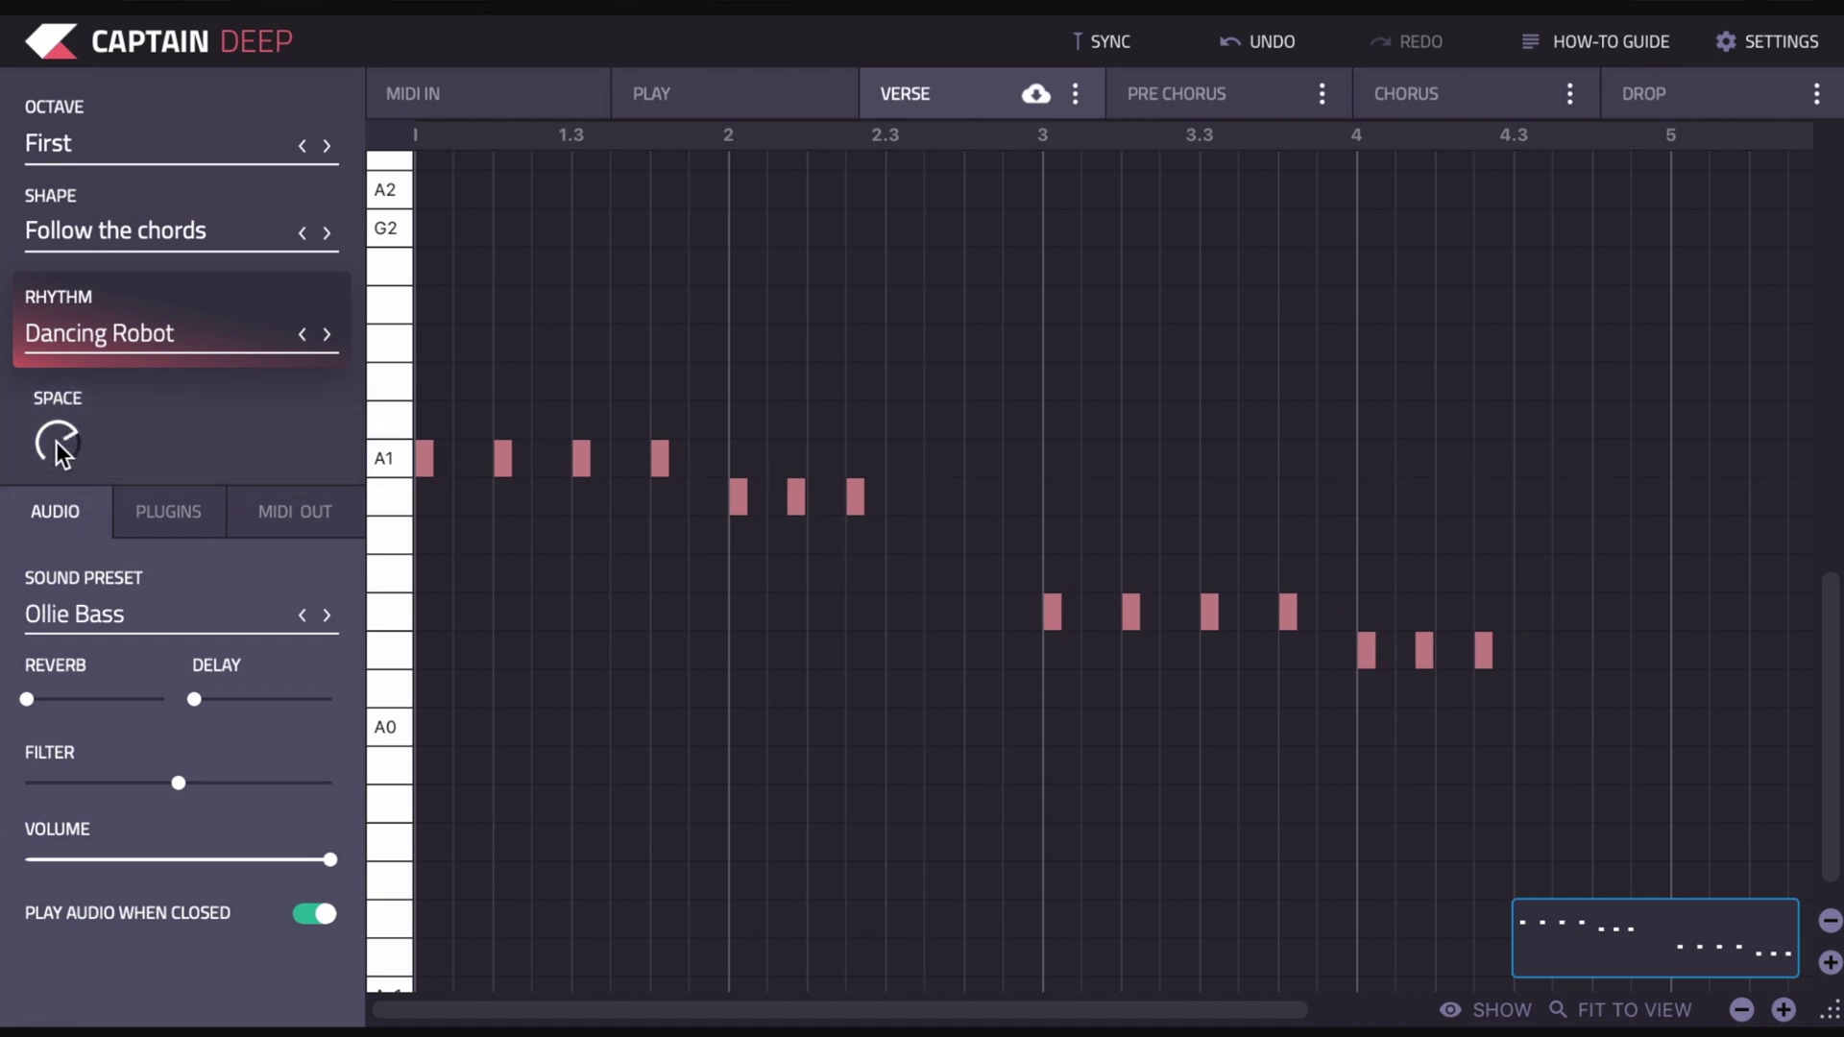
{"action": "left_click_drag", "start_coordinate": [56, 441], "coordinate": [66, 383]}
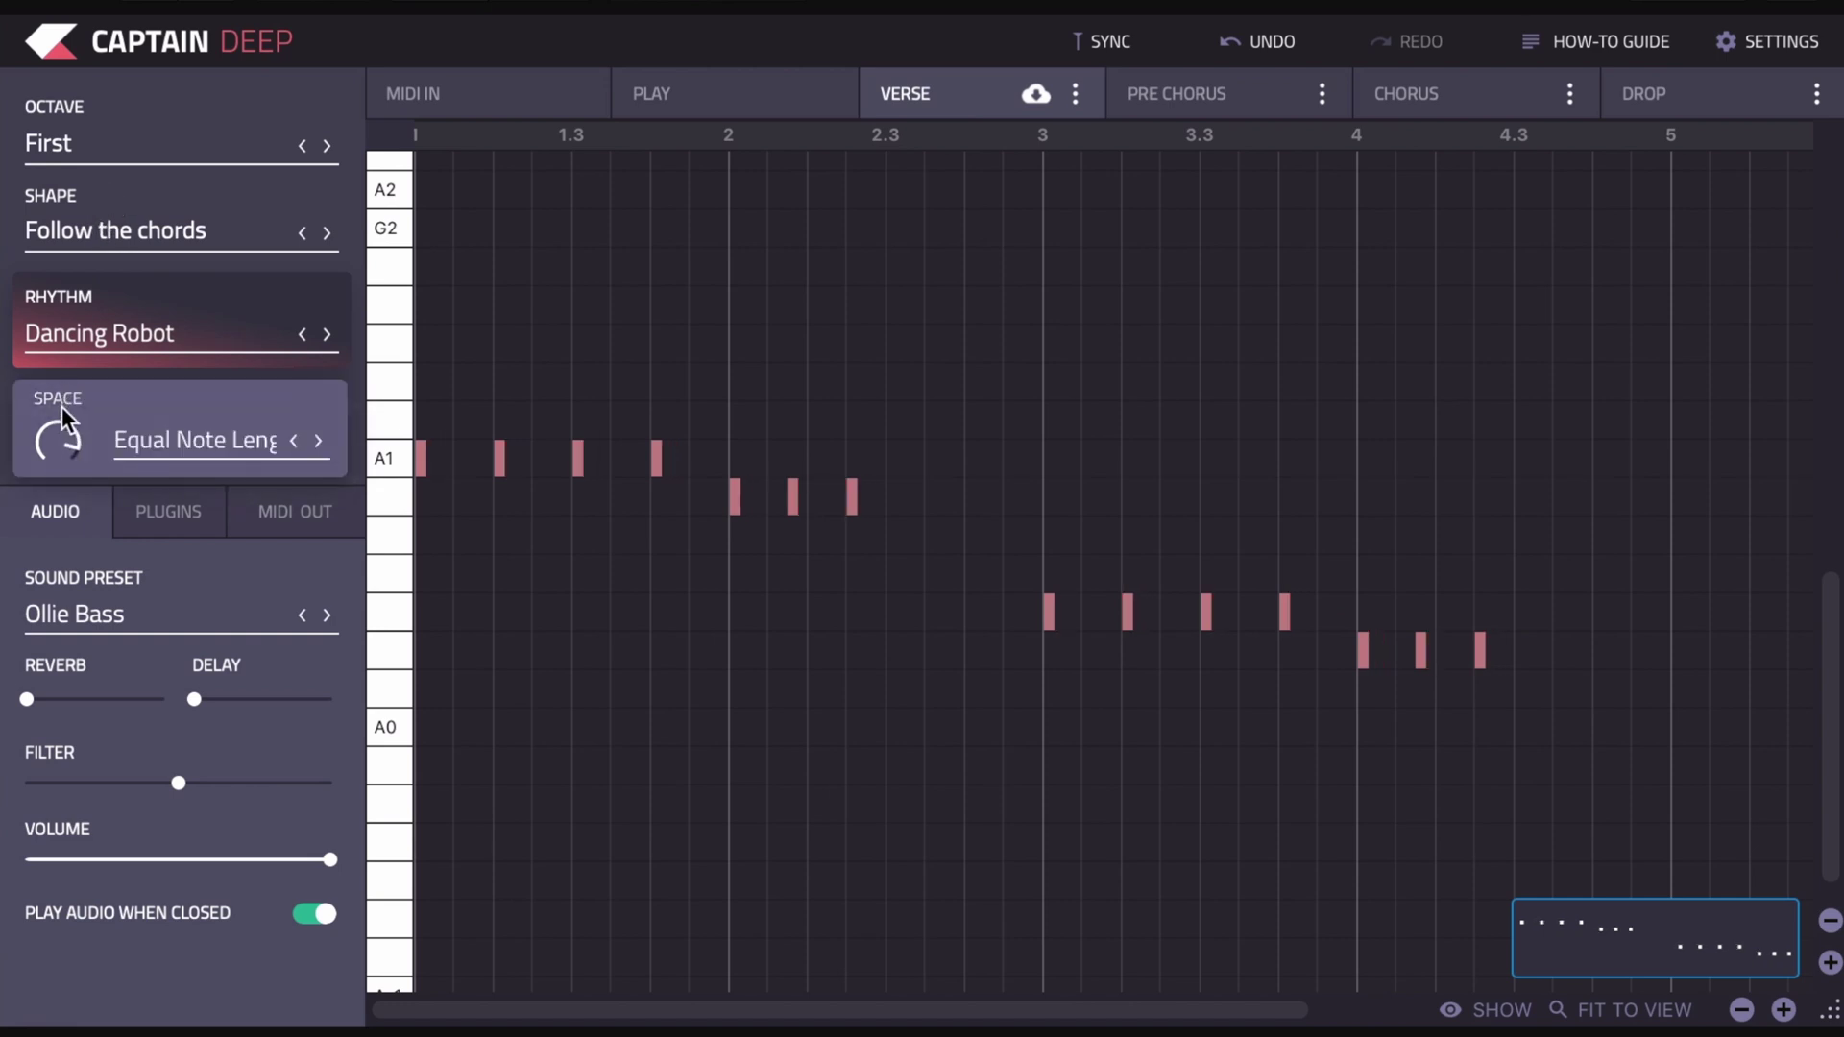
{"action": "key", "text": "space"}
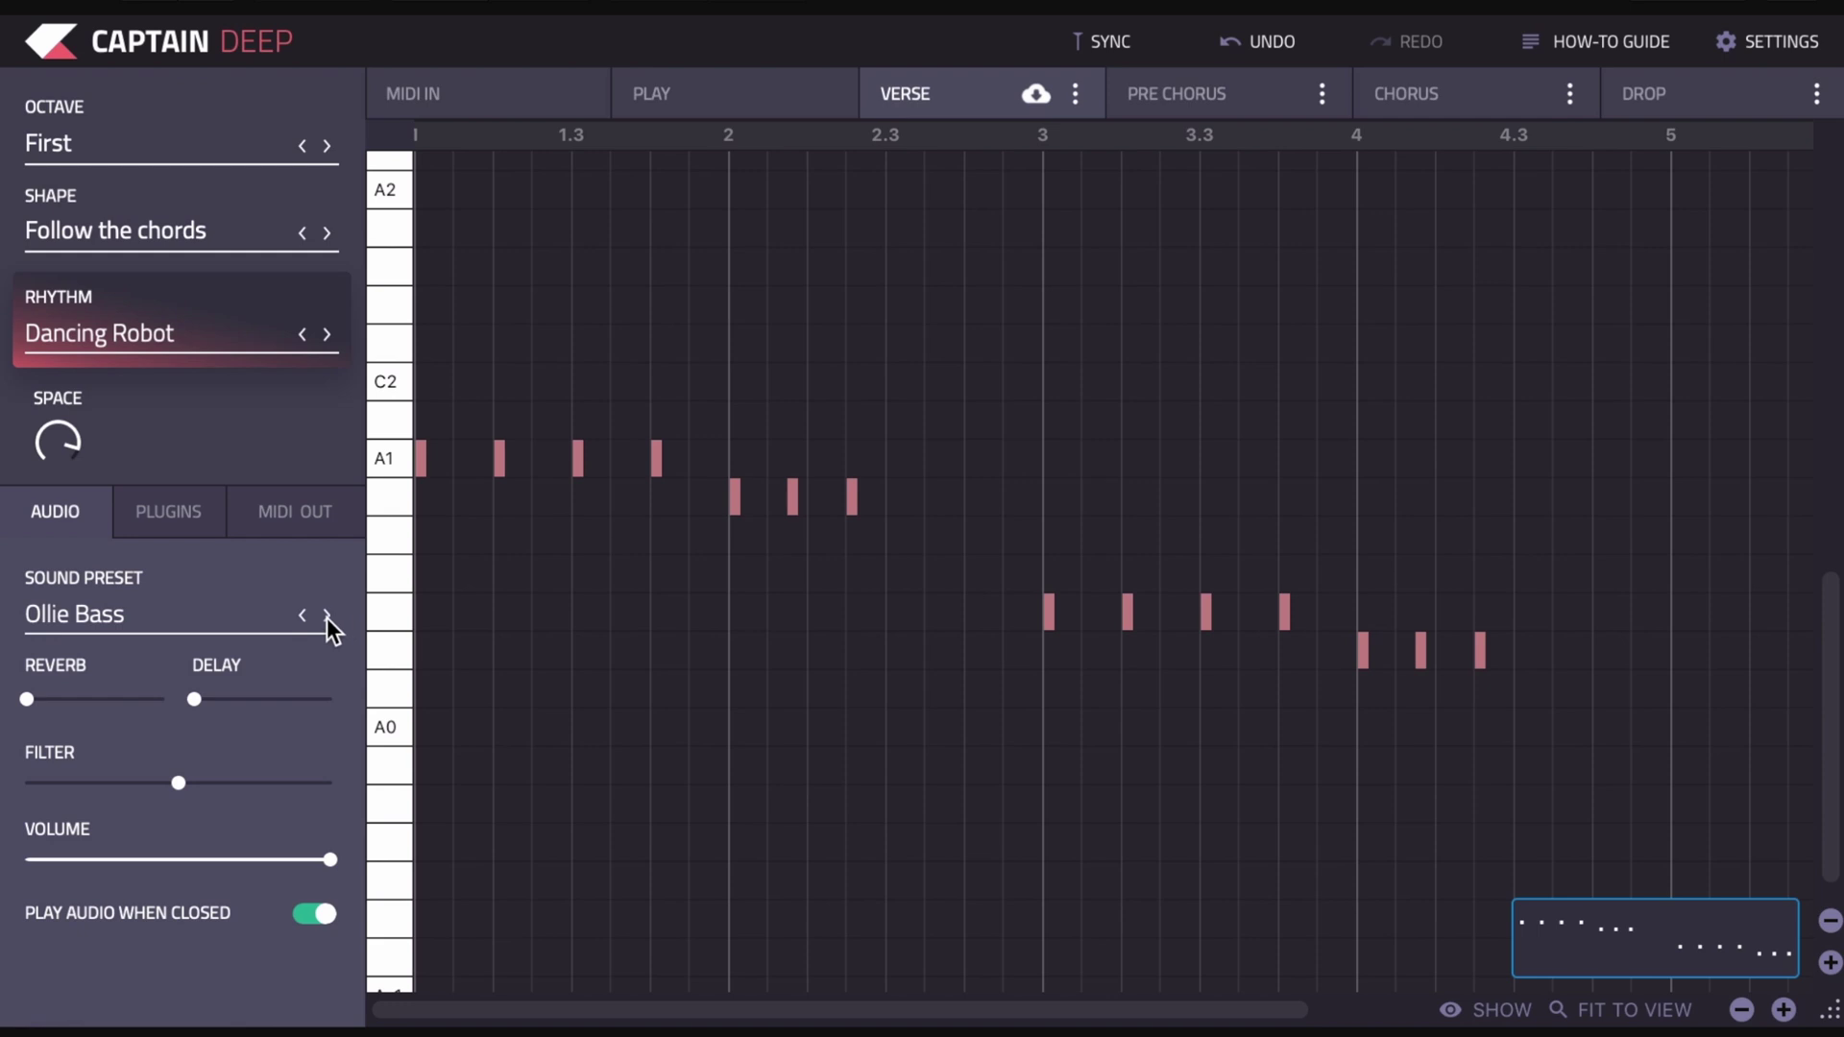
Step: Choose the 808 Boom Bass sound preset from the Sound Preset browser
{"action": "left_click", "coordinate": [88, 614]}
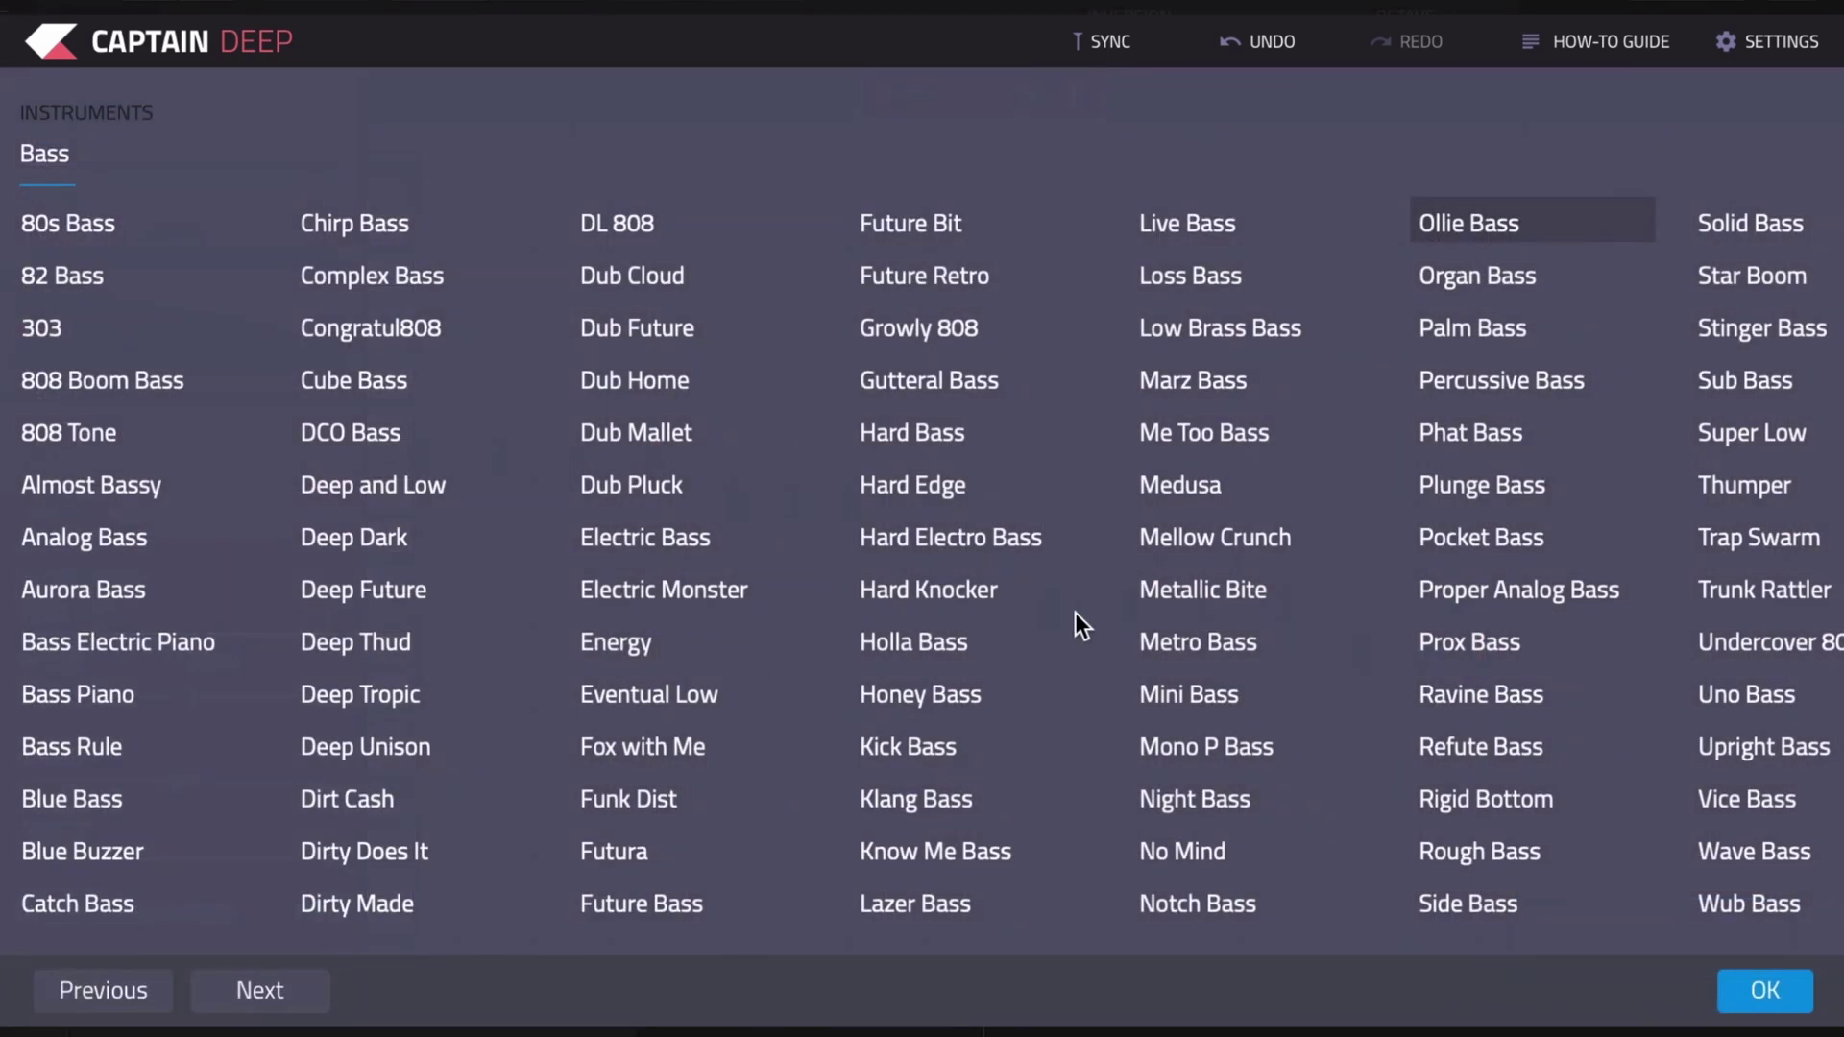
{"action": "scroll", "coordinate": [1075, 613], "scroll_direction": "right", "scroll_amount": 5}
{"action": "scroll", "coordinate": [1371, 231], "scroll_direction": "right", "scroll_amount": 3}
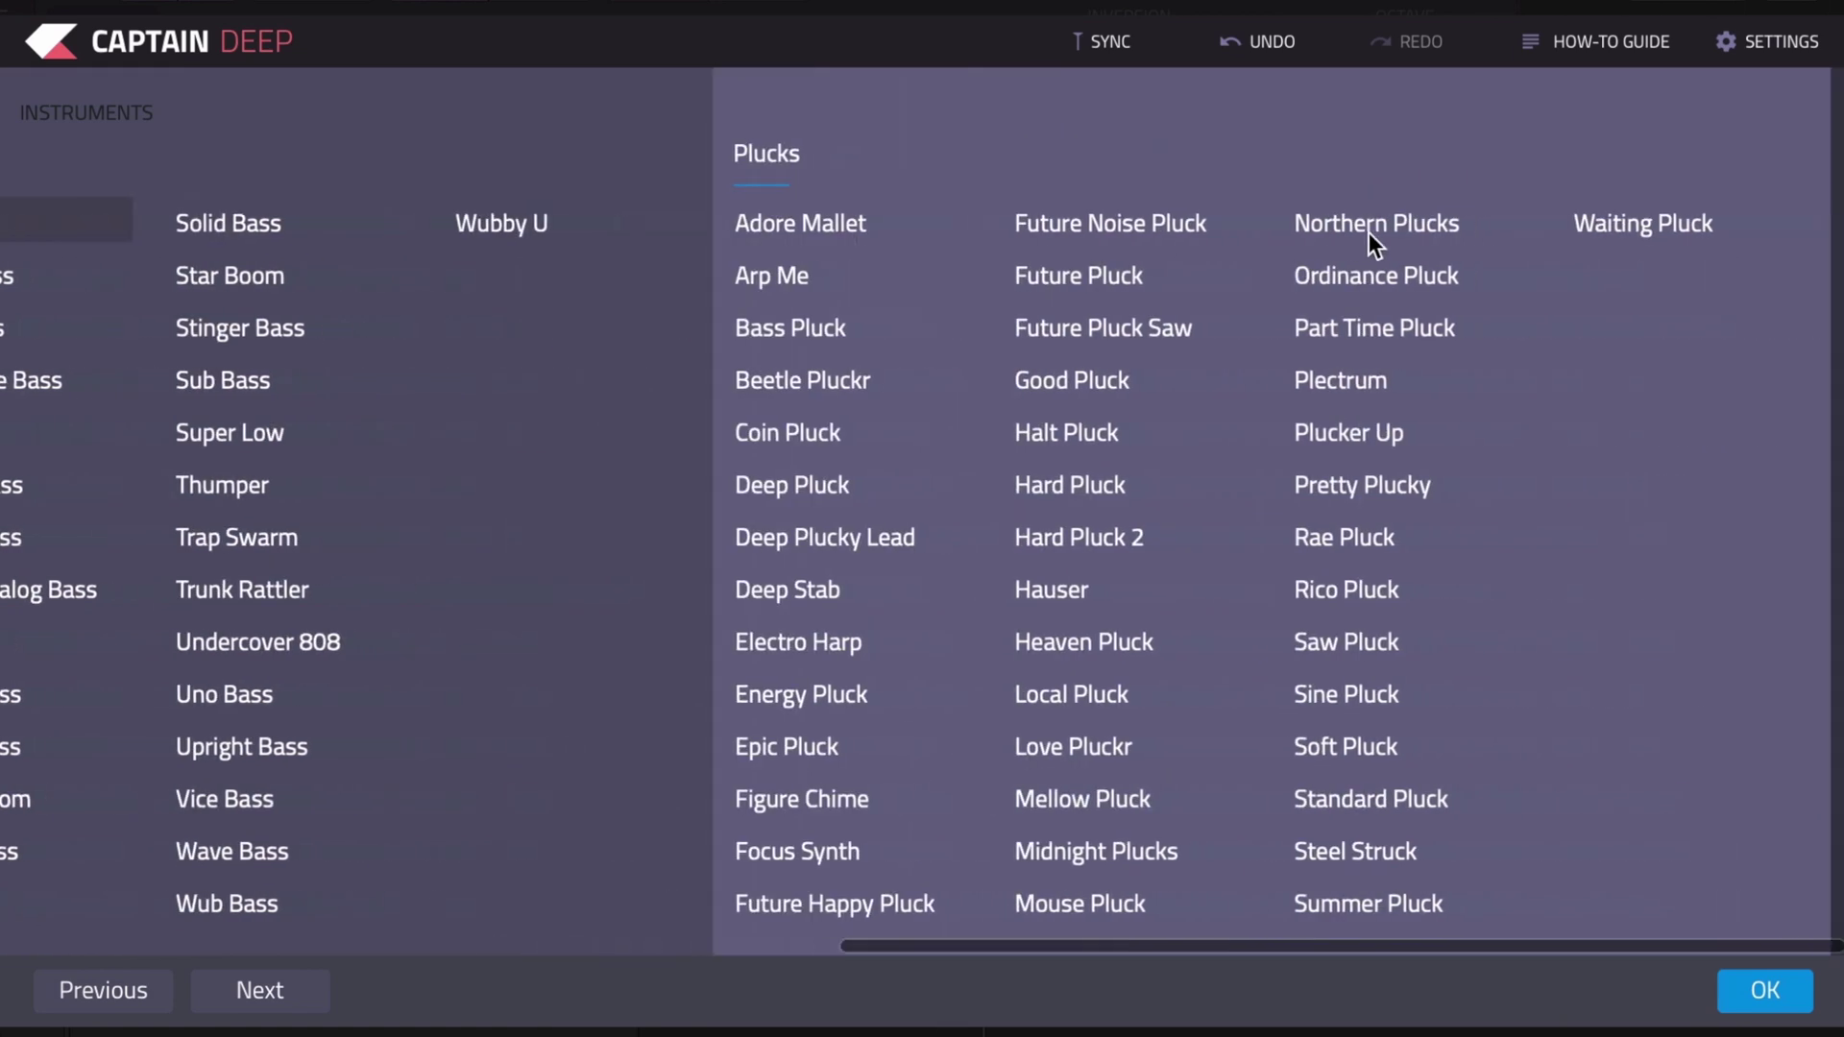
{"action": "scroll", "coordinate": [1368, 233], "scroll_direction": "left", "scroll_amount": 8}
{"action": "left_click", "coordinate": [43, 224]}
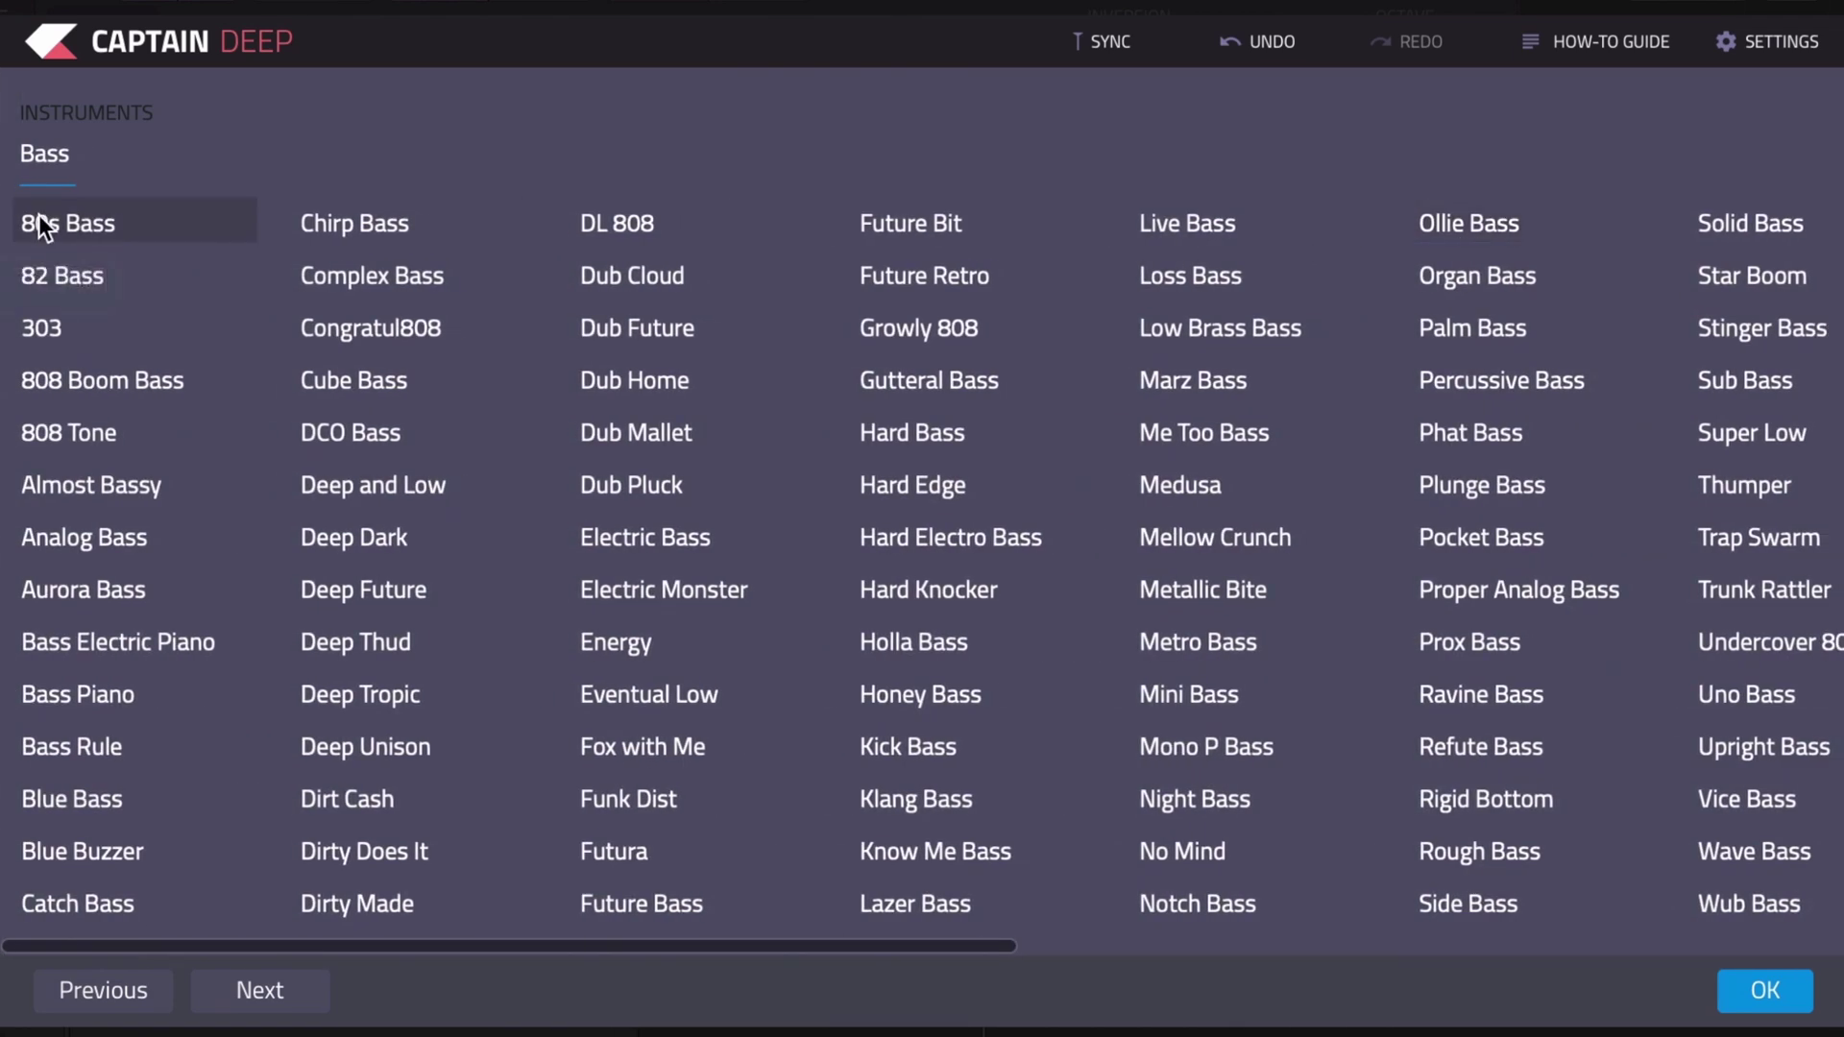
{"action": "left_click", "coordinate": [44, 378]}
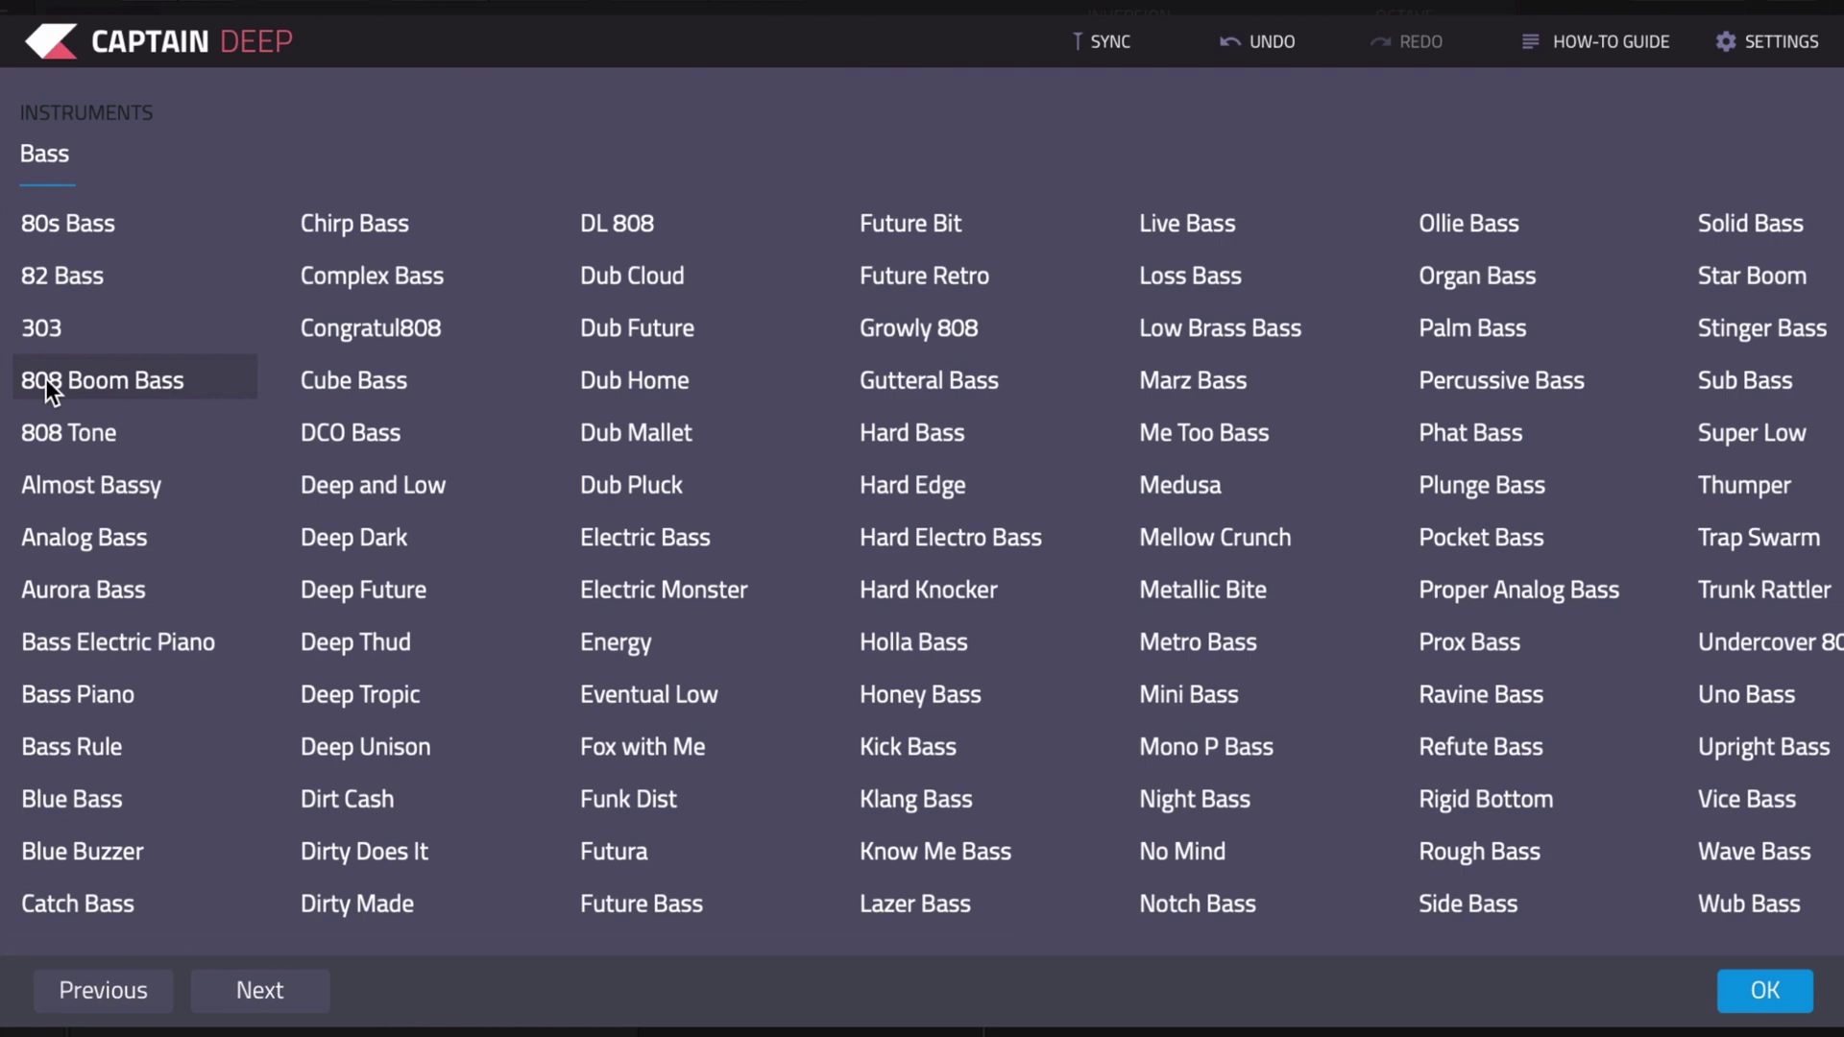
{"action": "left_click", "coordinate": [1774, 1004]}
Step: Lengthen the notes, step the sound preset to Analog Bass, and set Octave to Second
{"action": "left_click", "coordinate": [58, 444]}
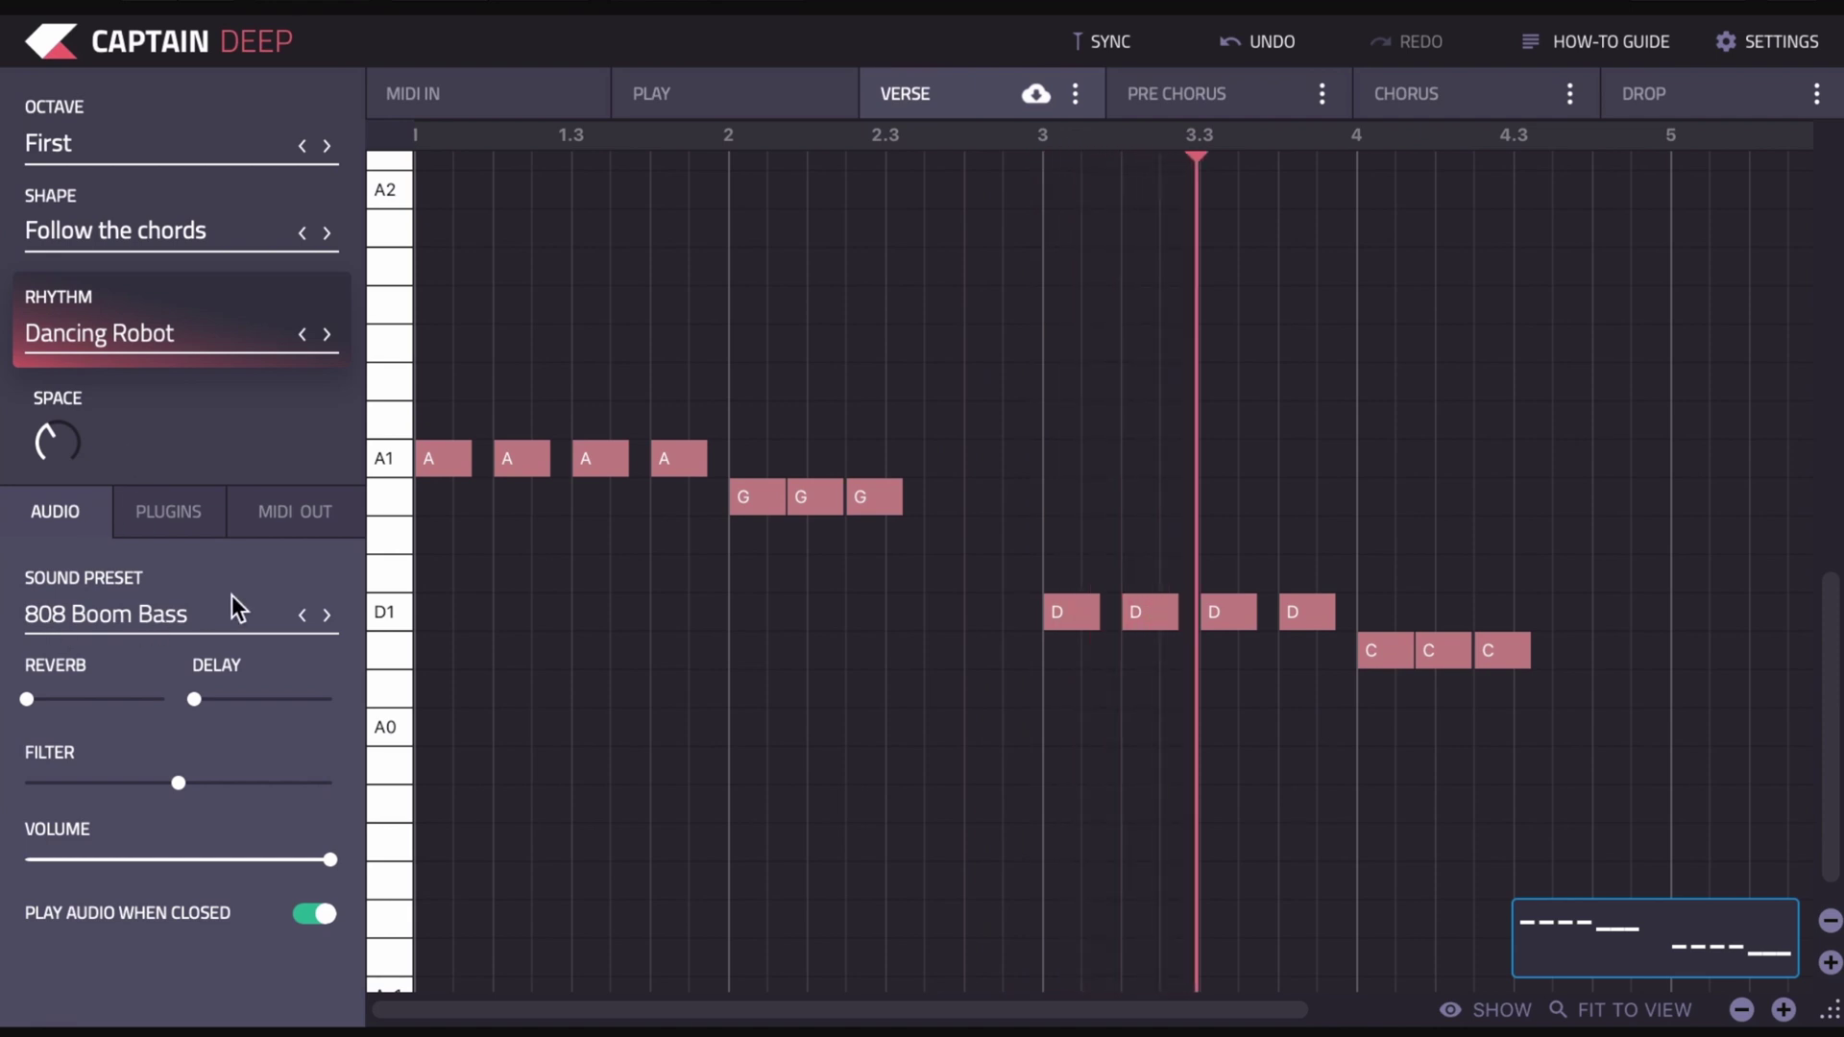
{"action": "left_click", "coordinate": [327, 614]}
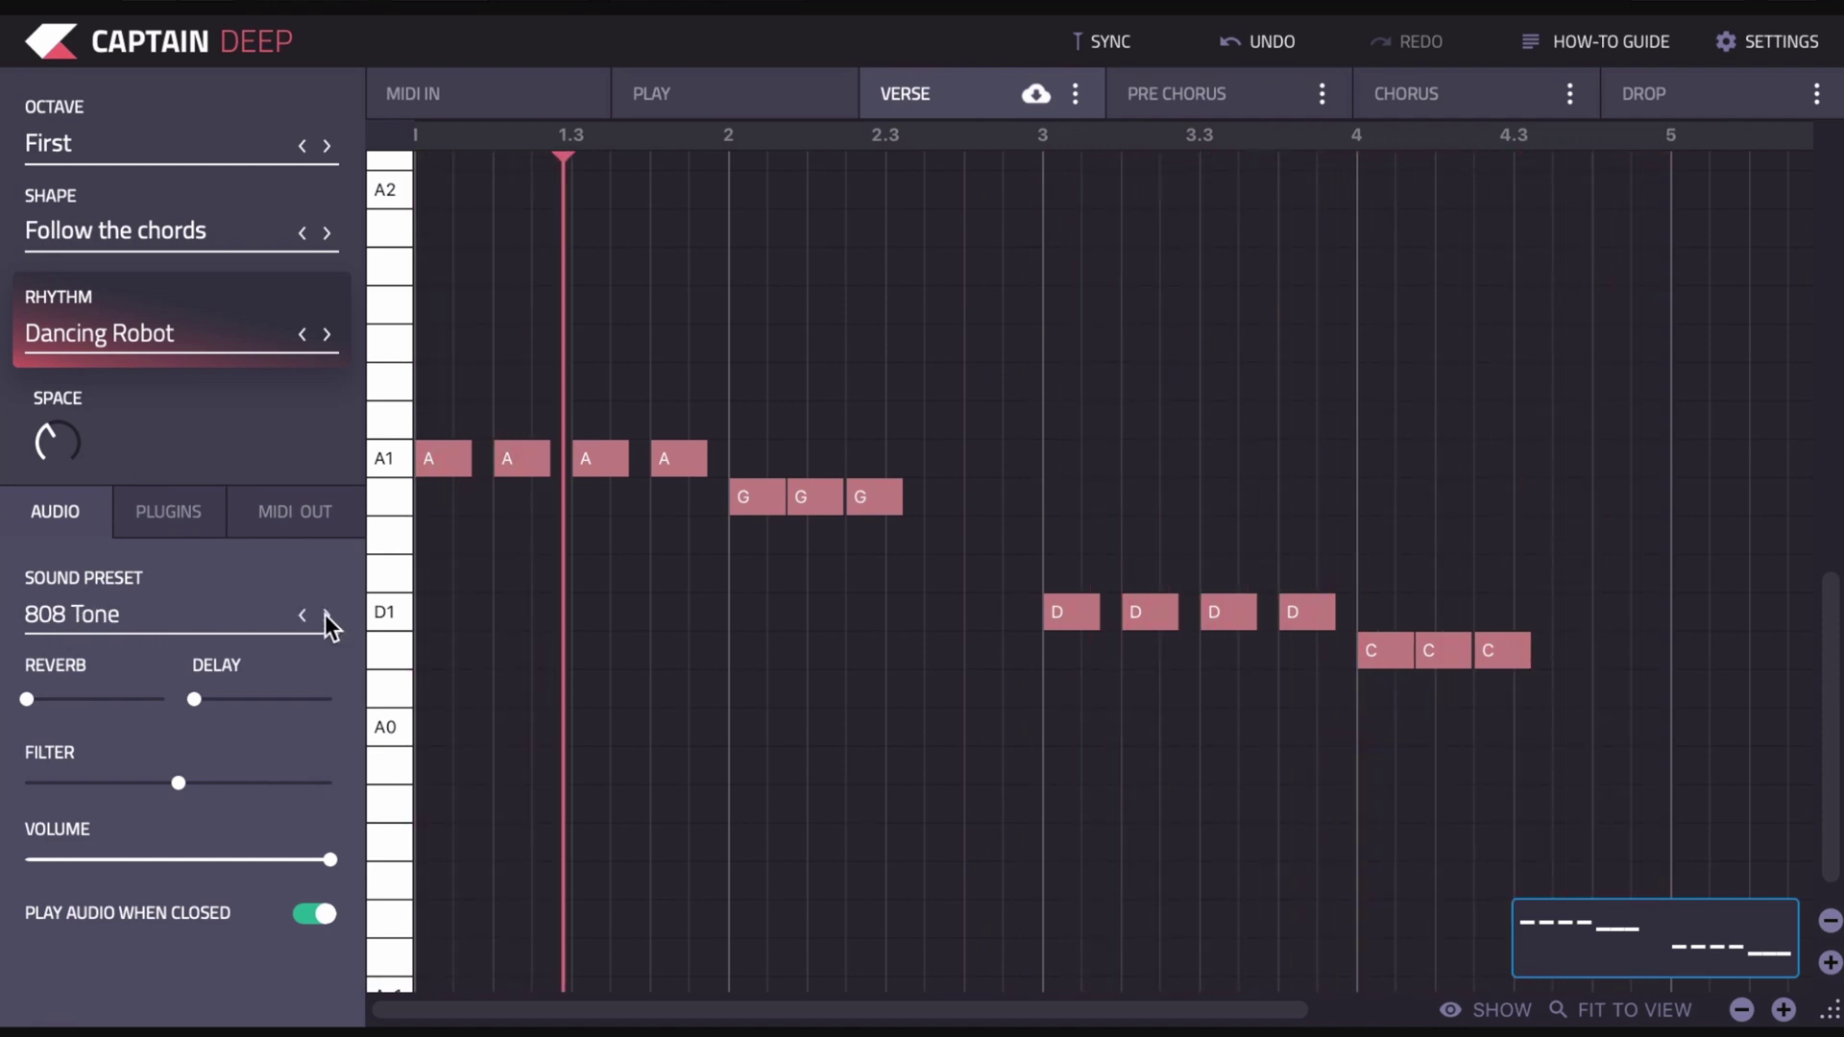
{"action": "left_click", "coordinate": [326, 615]}
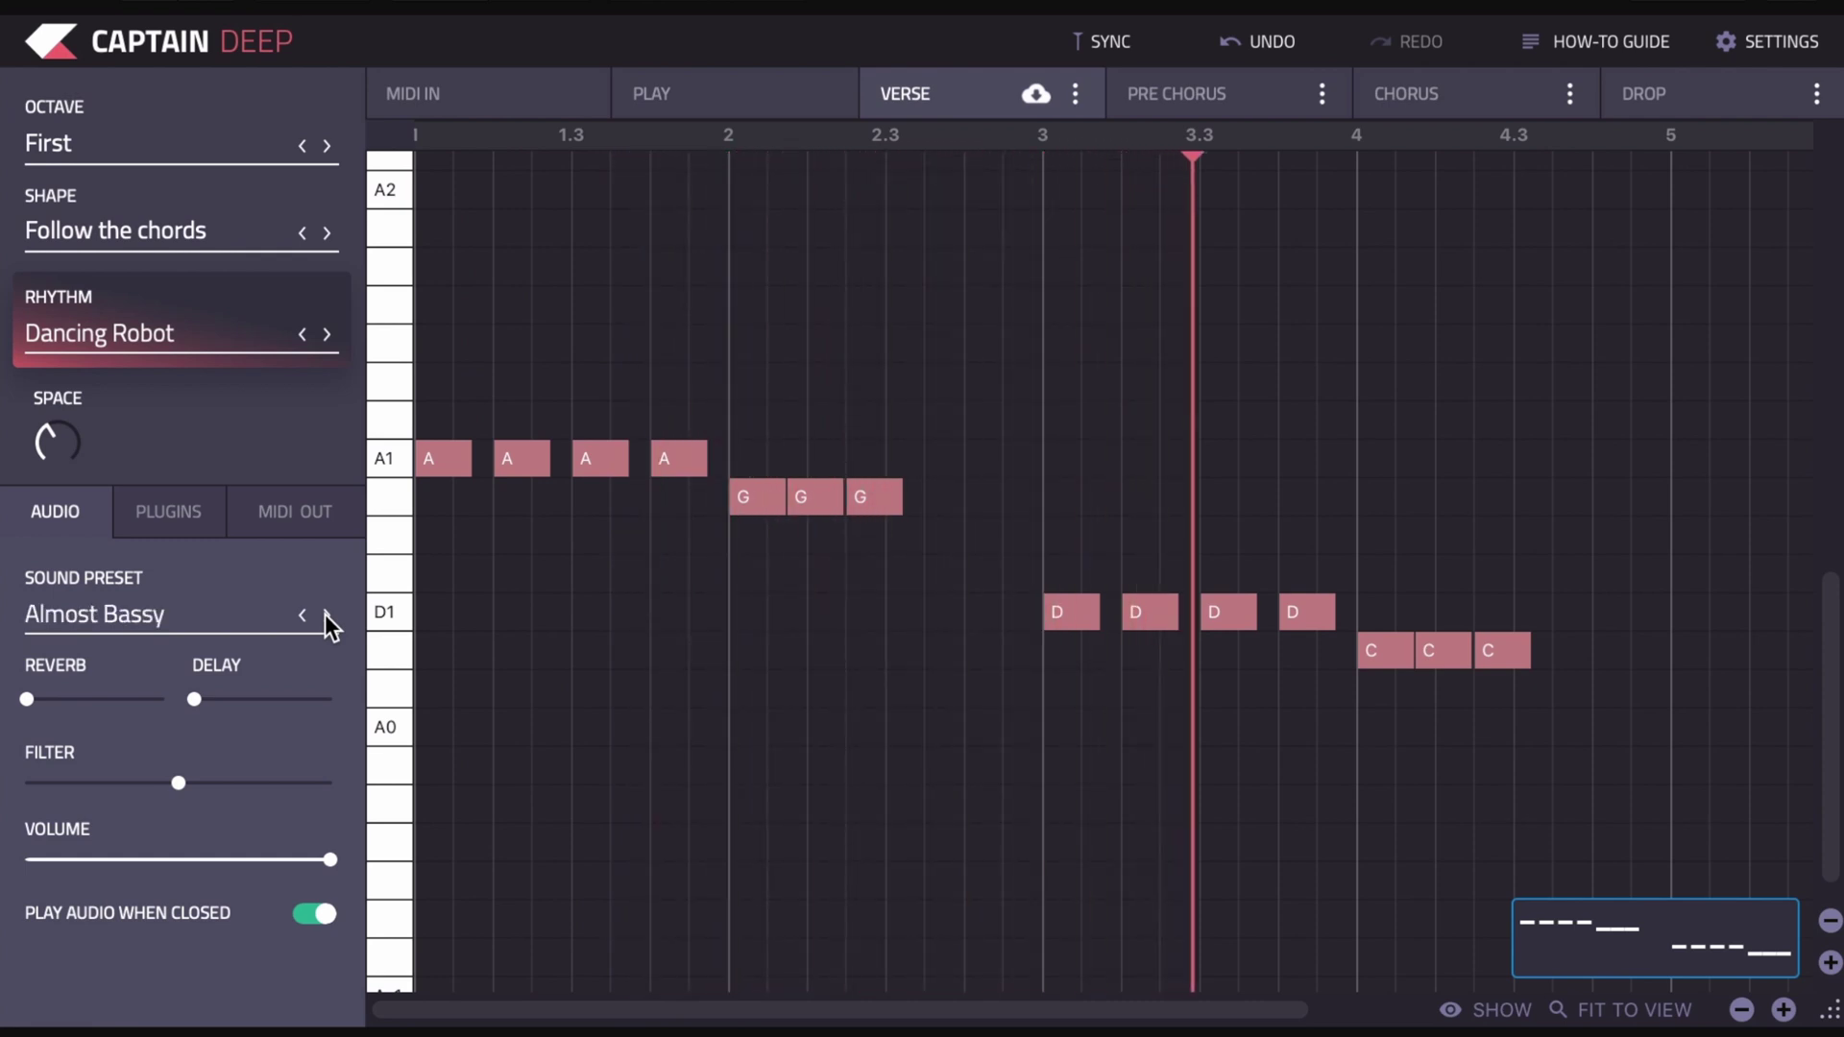
{"action": "left_click", "coordinate": [326, 615]}
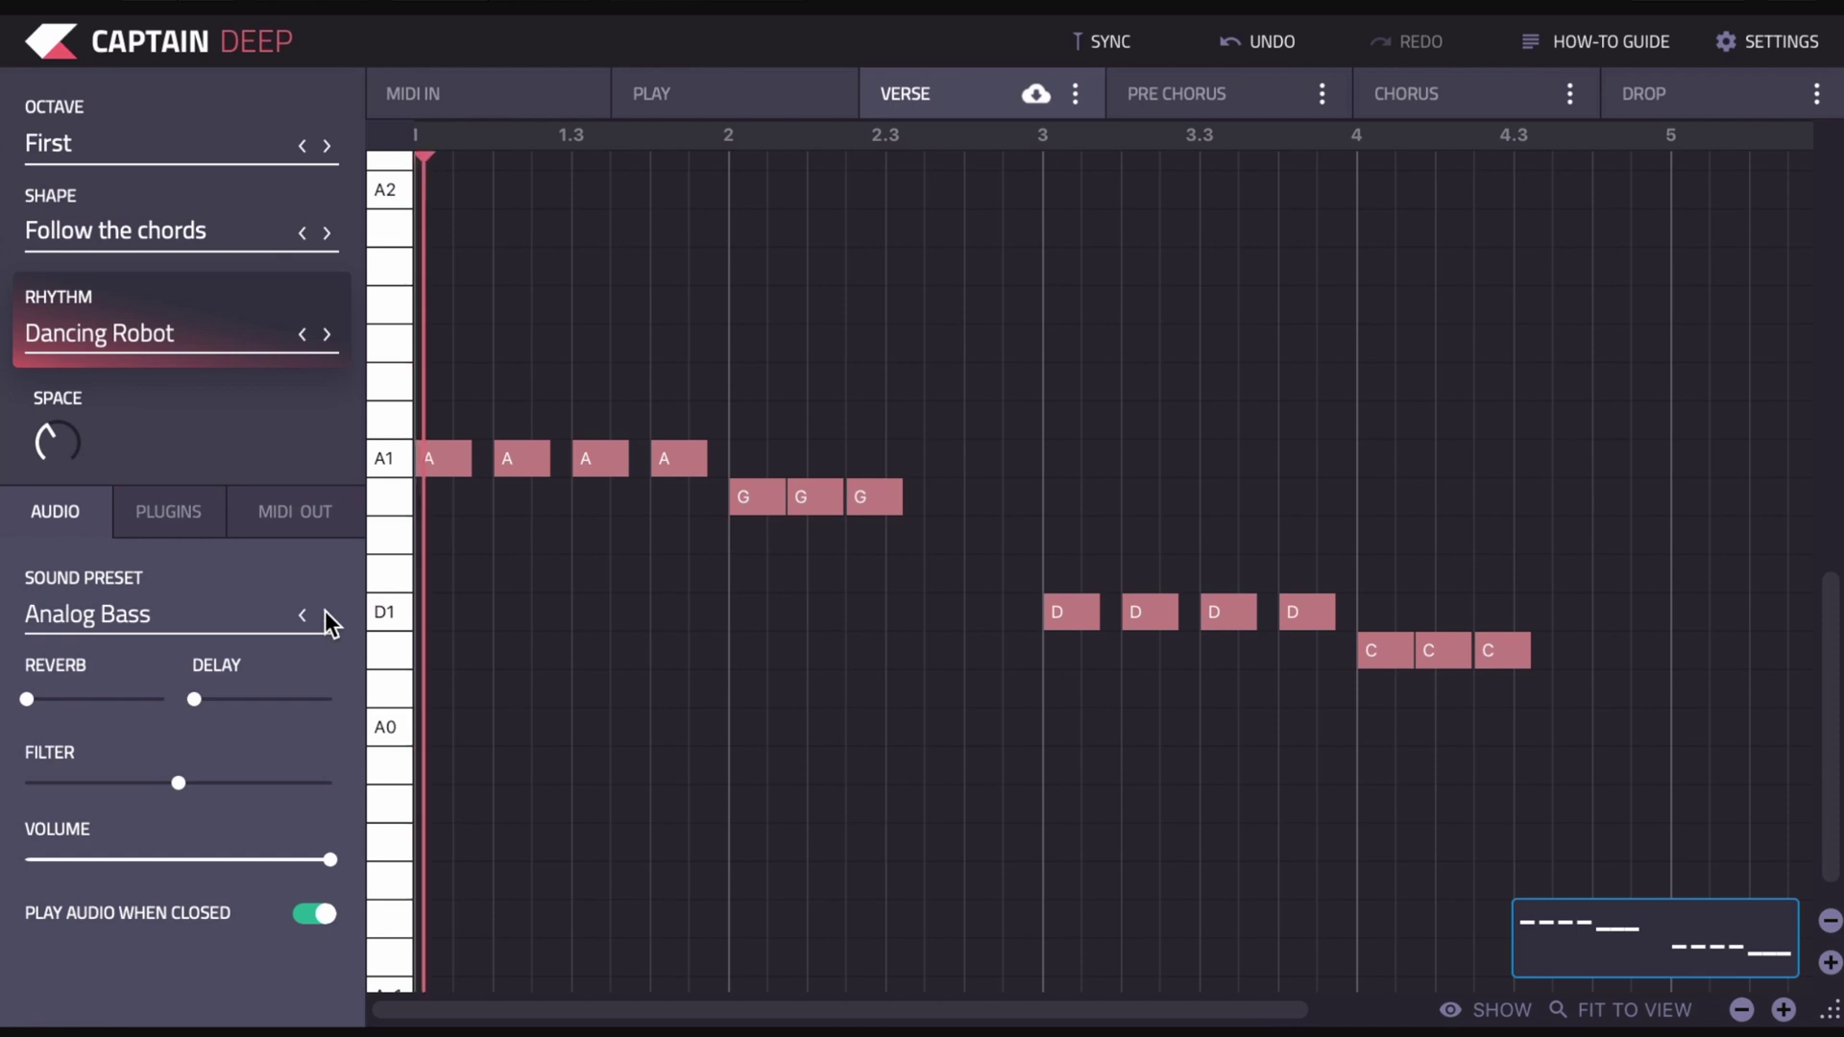
{"action": "left_click", "coordinate": [331, 144]}
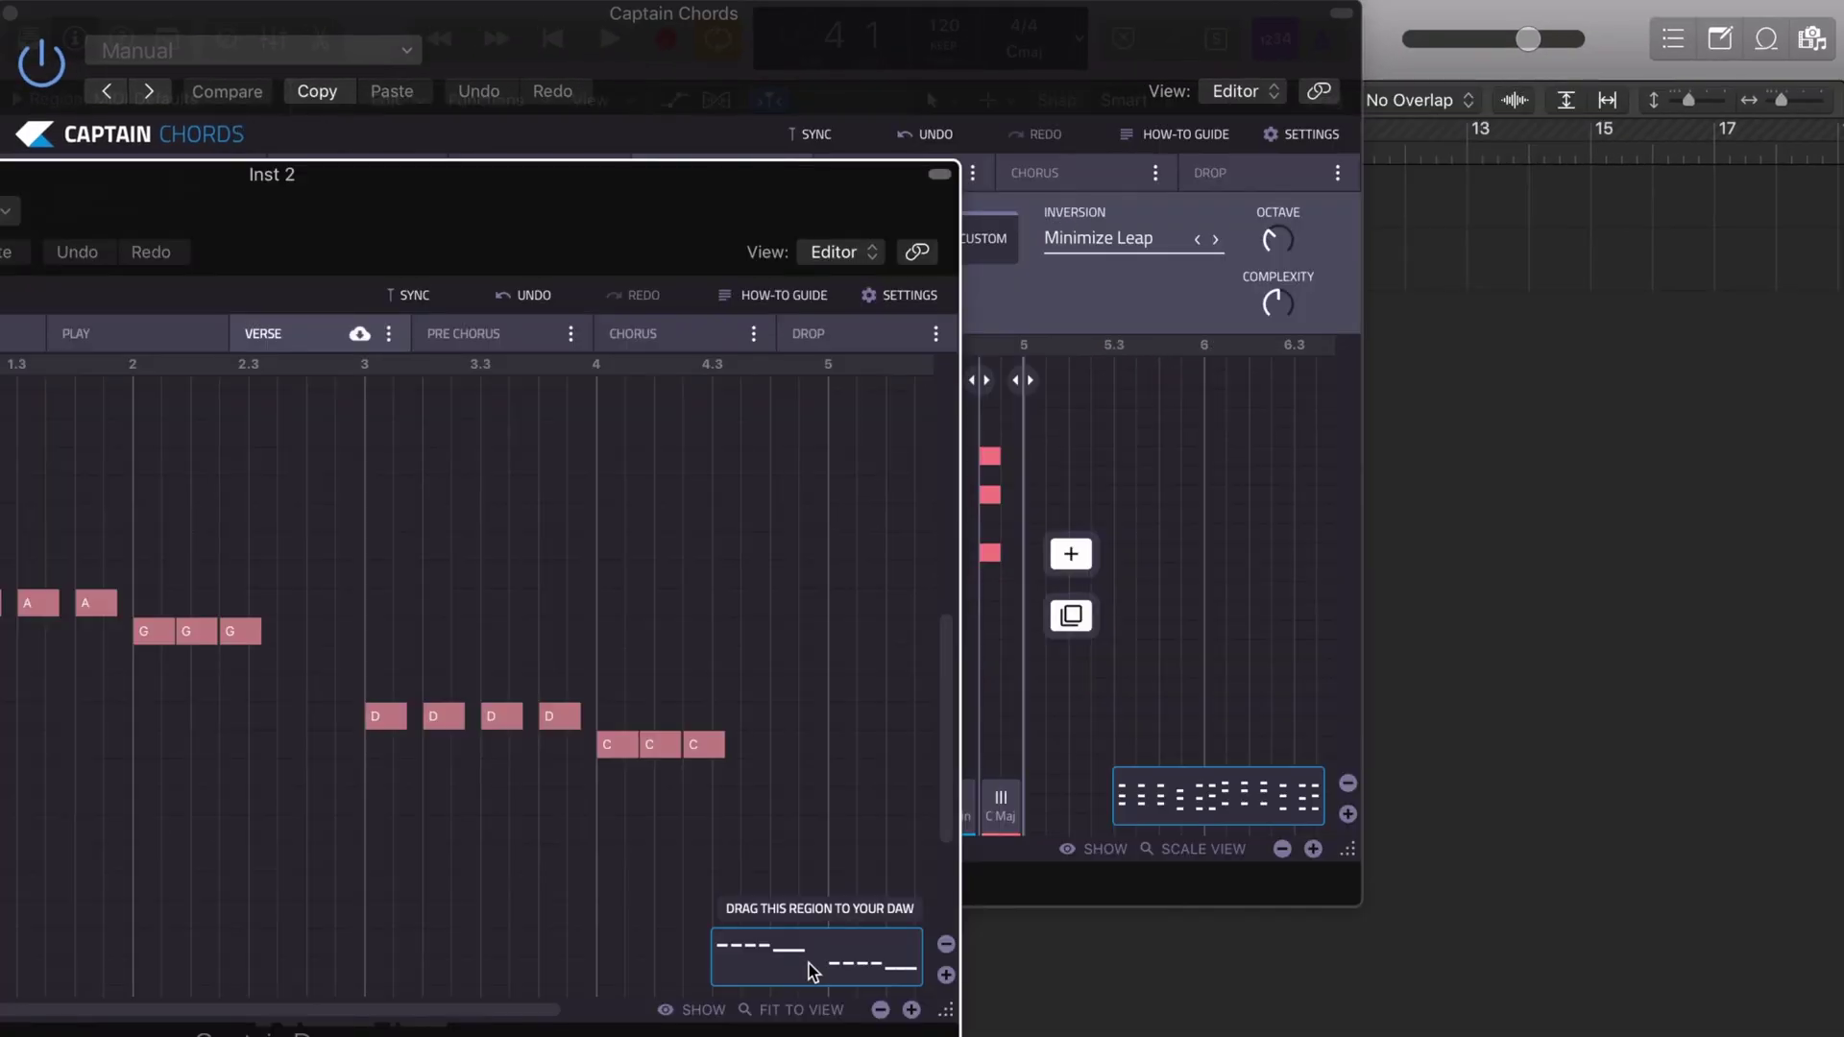
Step: Drag the bass line onto track 2 as a region and keep Play Audio When Closed on
{"action": "left_click_drag", "start_coordinate": [808, 964], "coordinate": [1493, 265]}
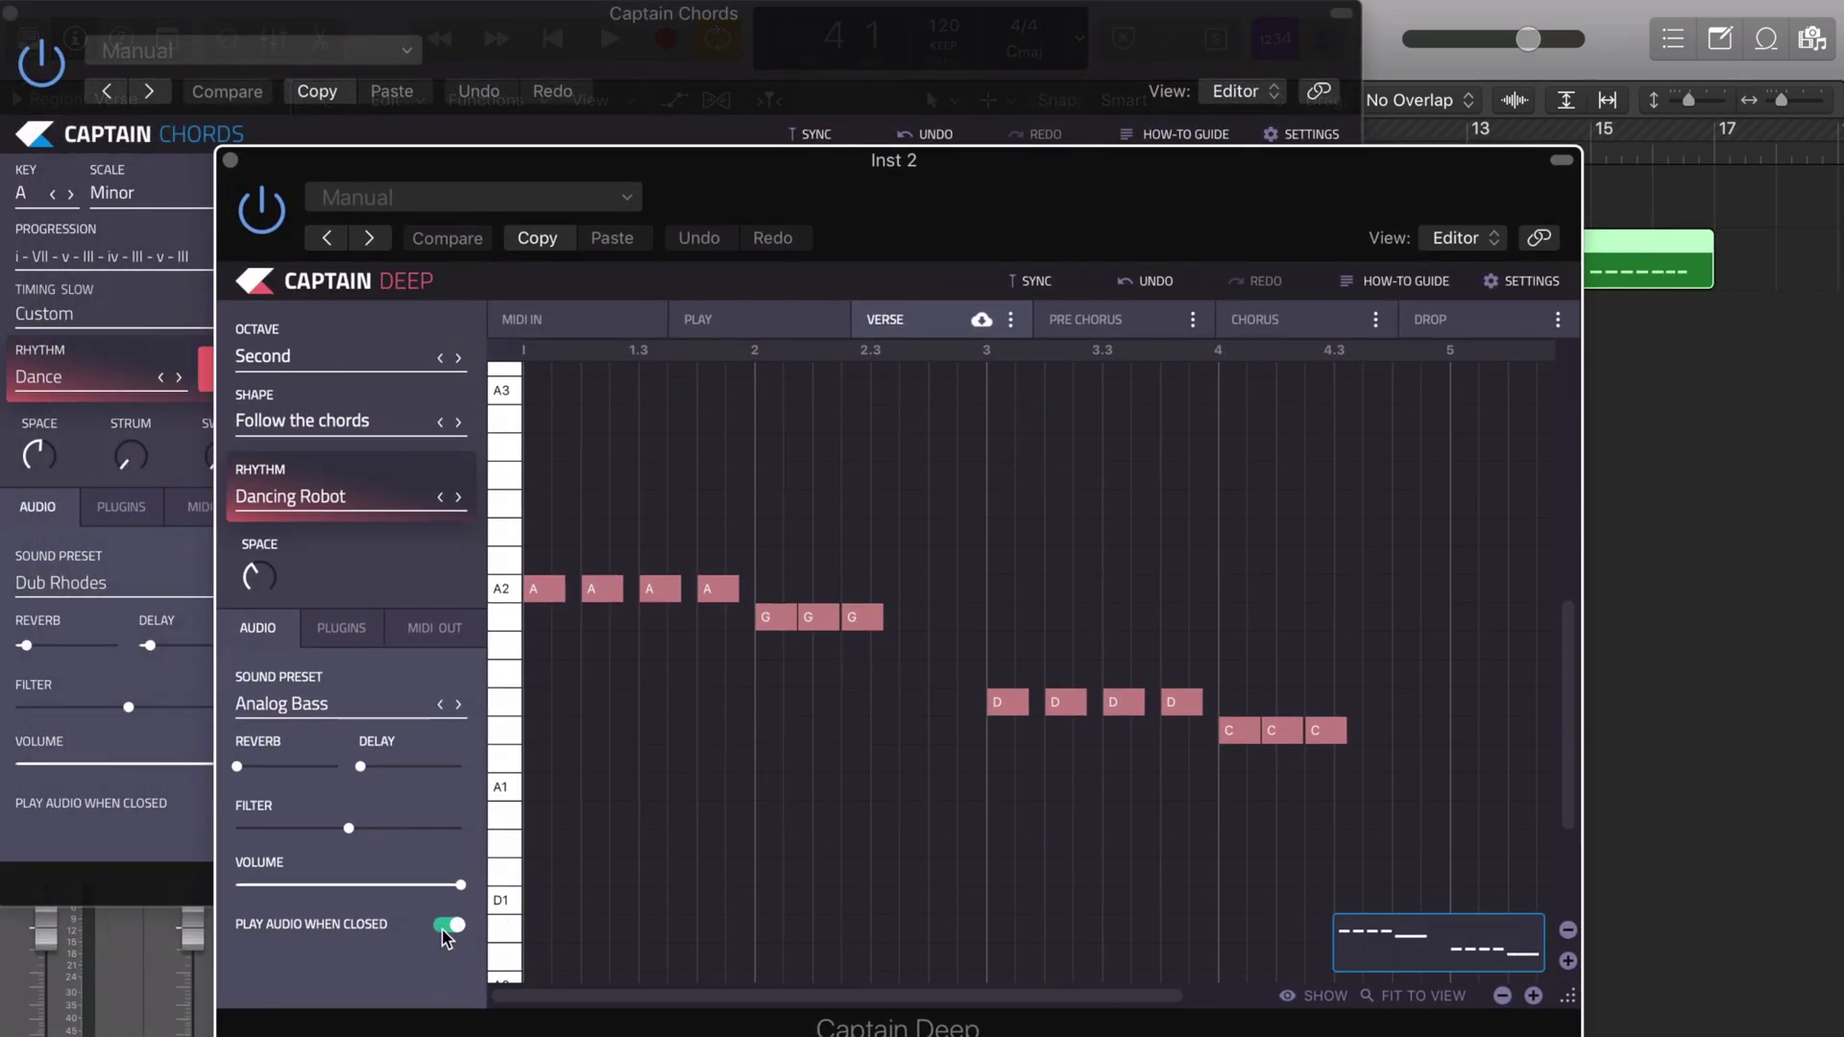
{"action": "left_click", "coordinate": [449, 928]}
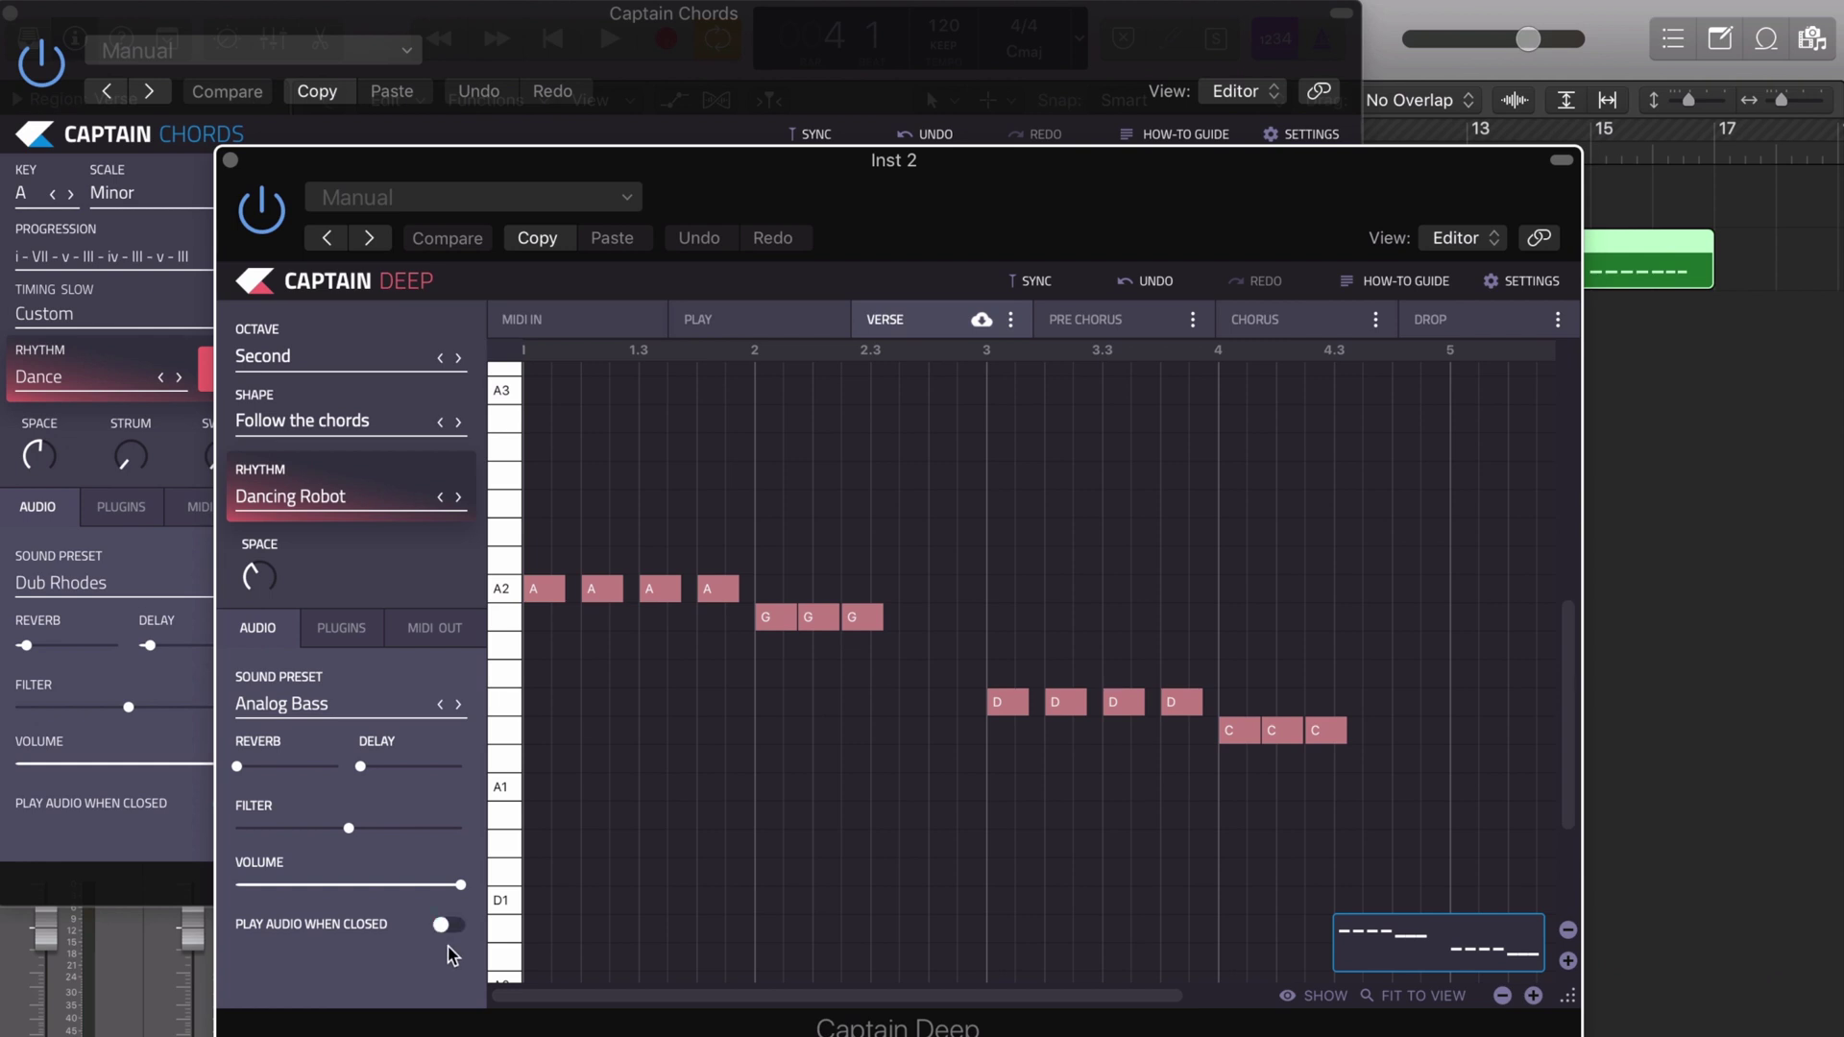
{"action": "left_click", "coordinate": [540, 324]}
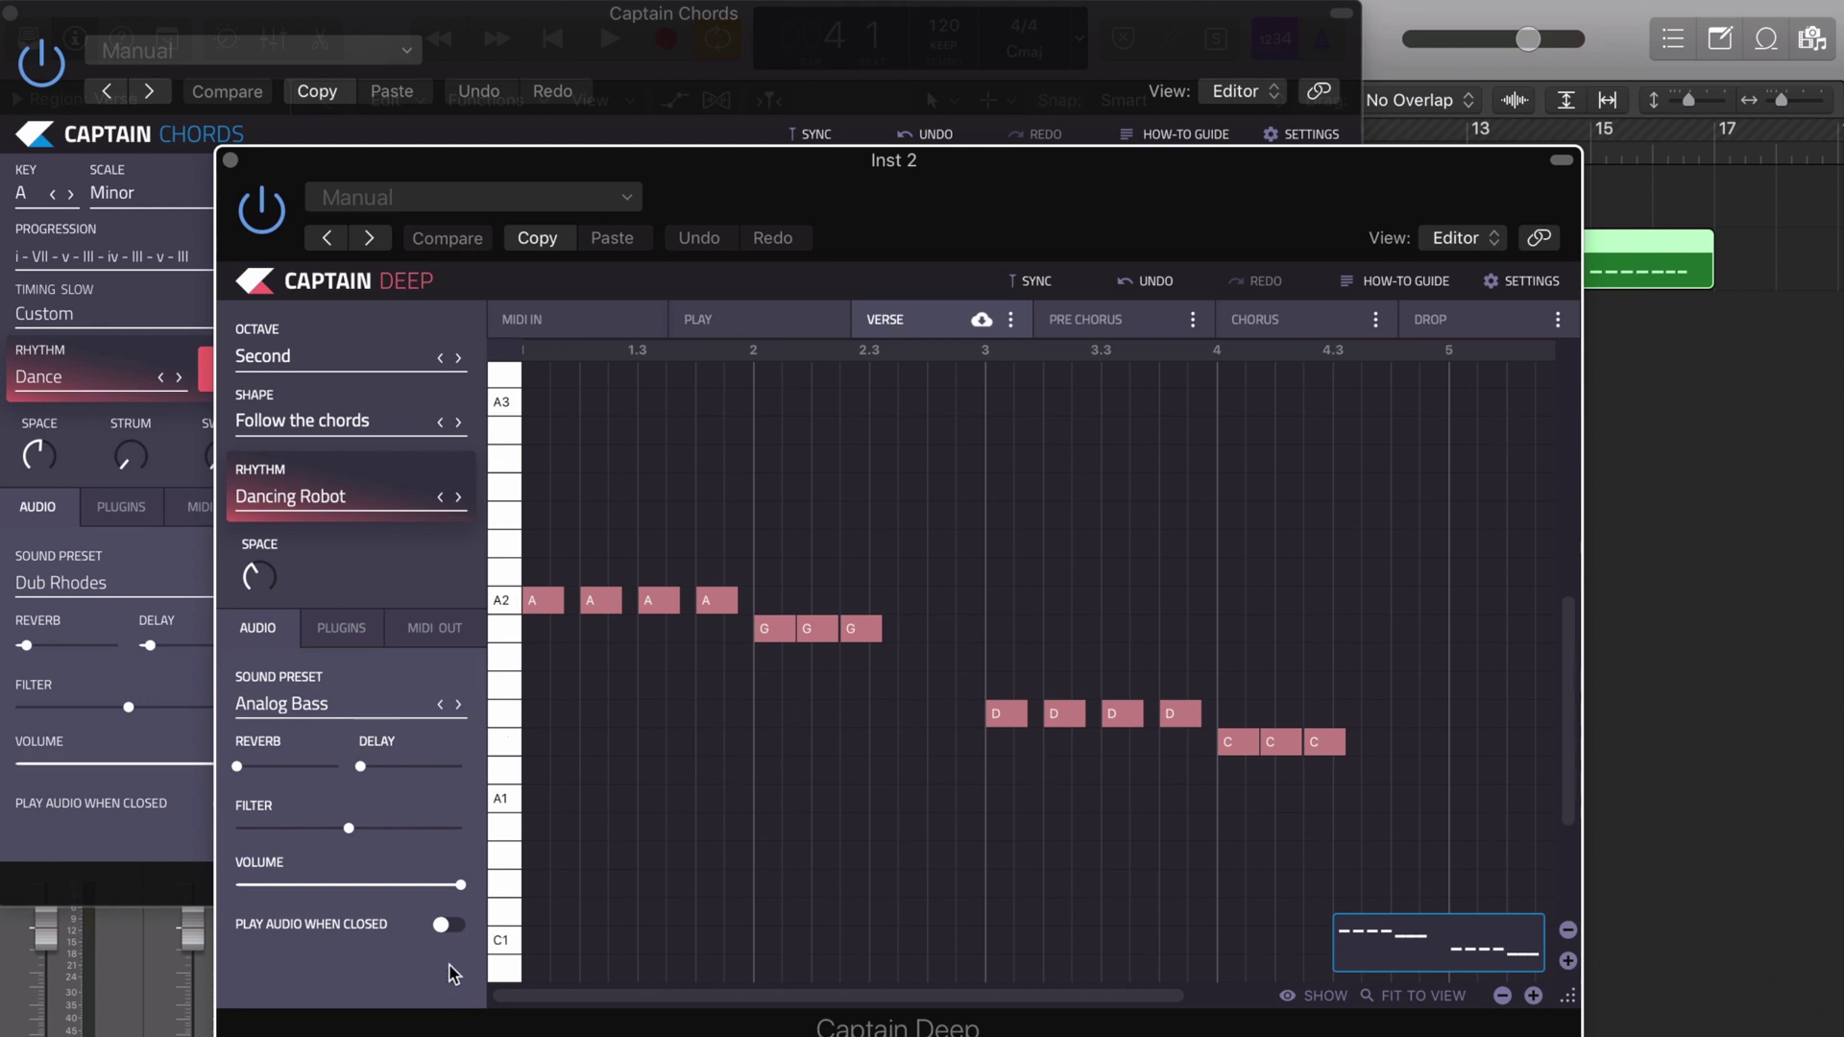
{"action": "left_click", "coordinate": [445, 927]}
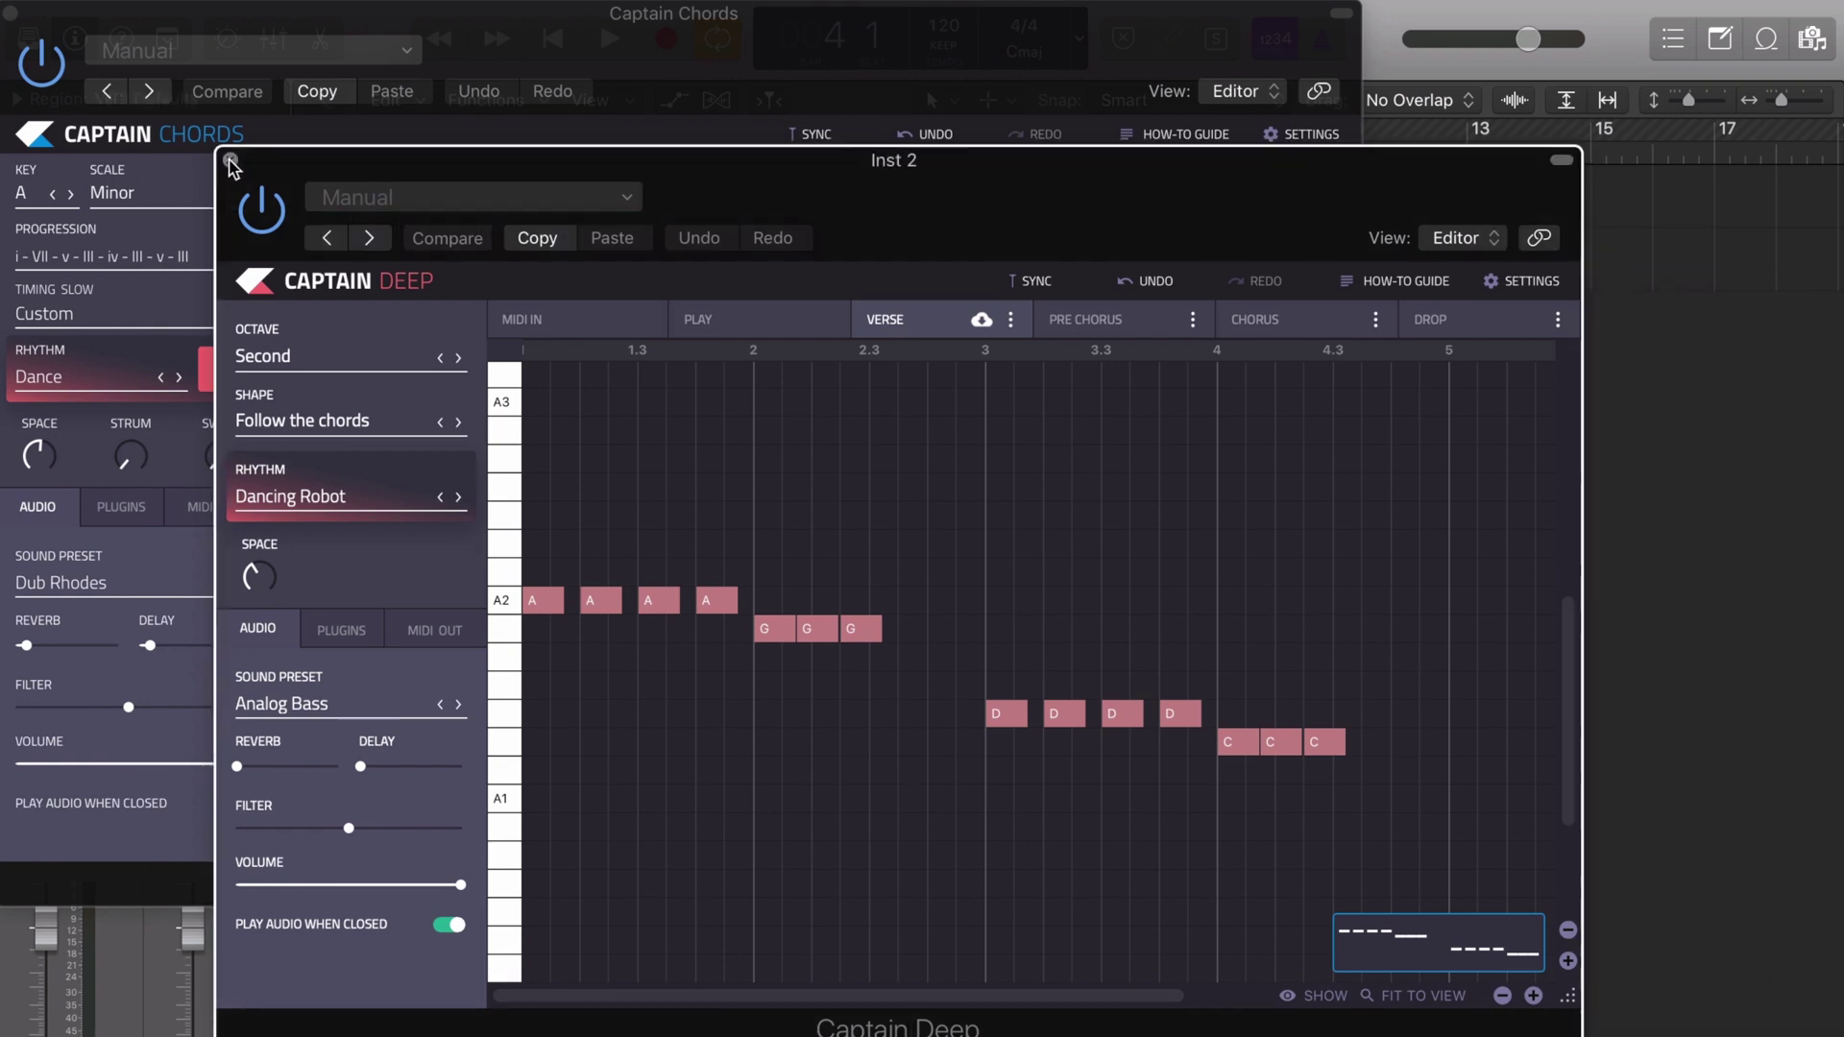
Step: Close the Captain Deep and Captain Chords windows, then play and stop the project
{"action": "left_click", "coordinate": [231, 163]}
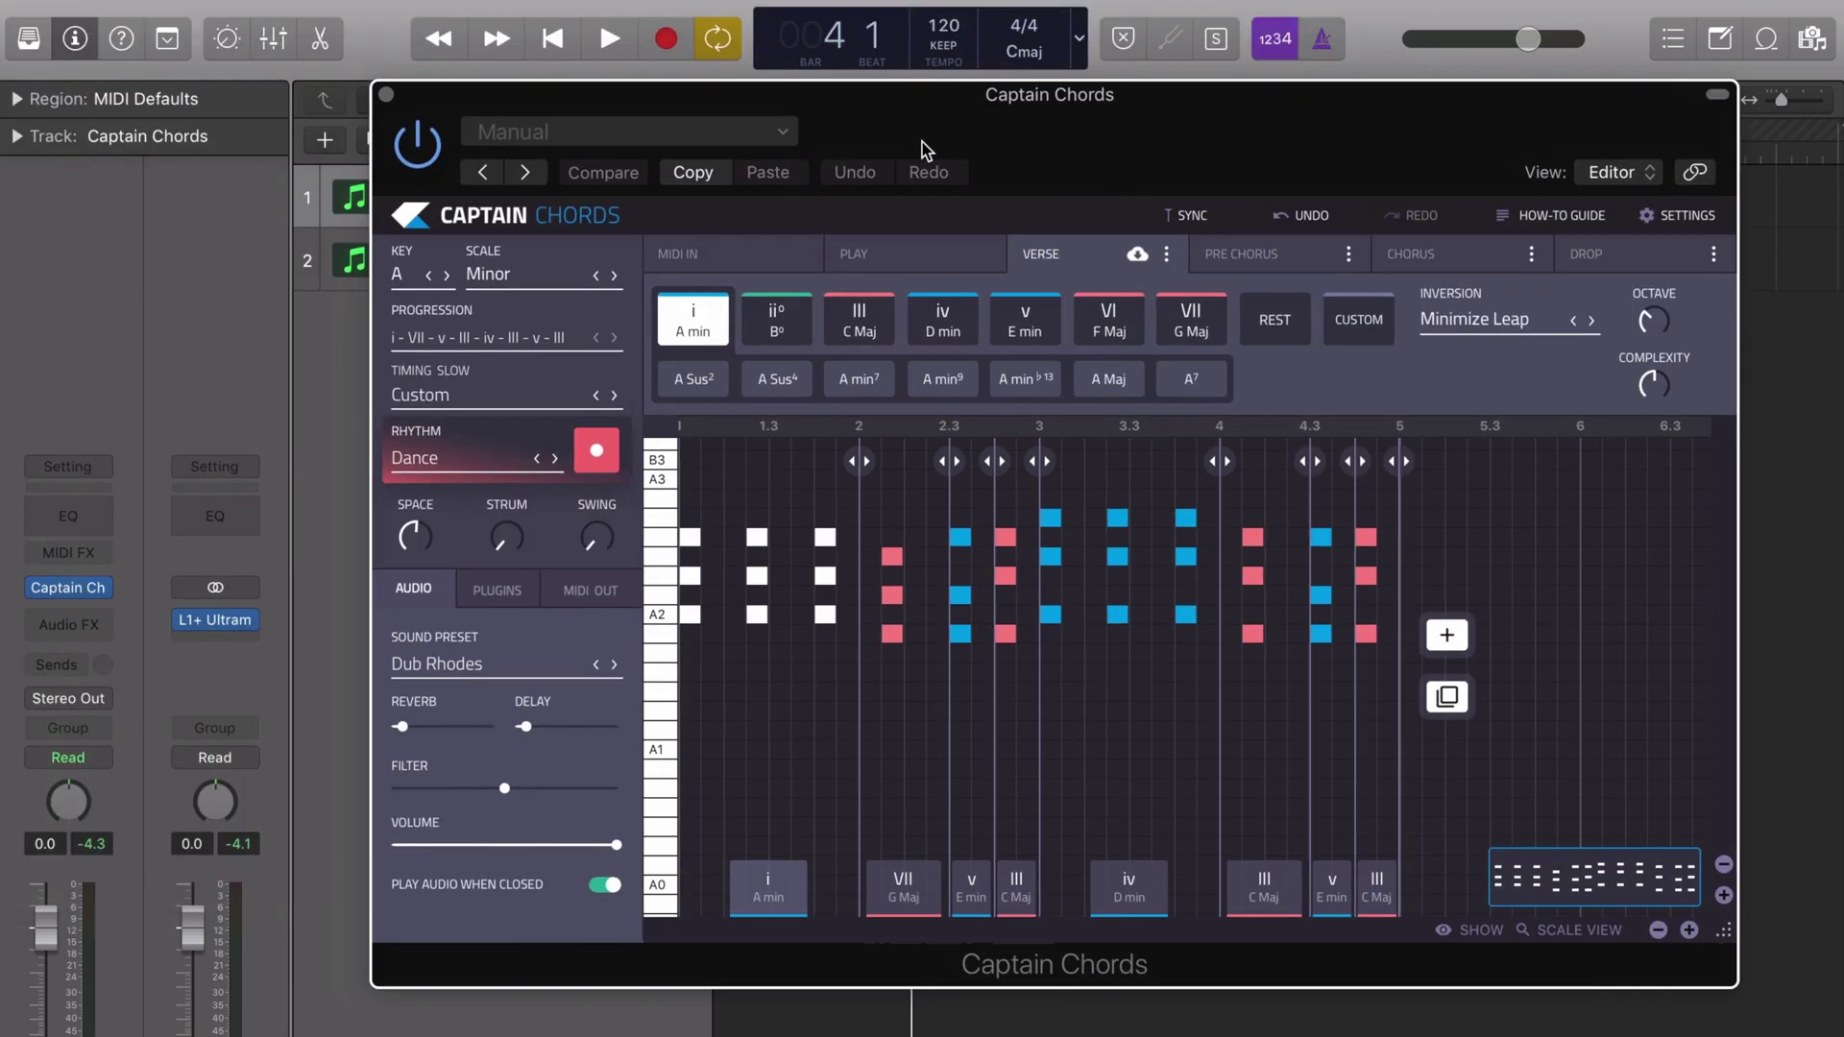
{"action": "left_click", "coordinate": [386, 93]}
{"action": "key", "text": "space"}
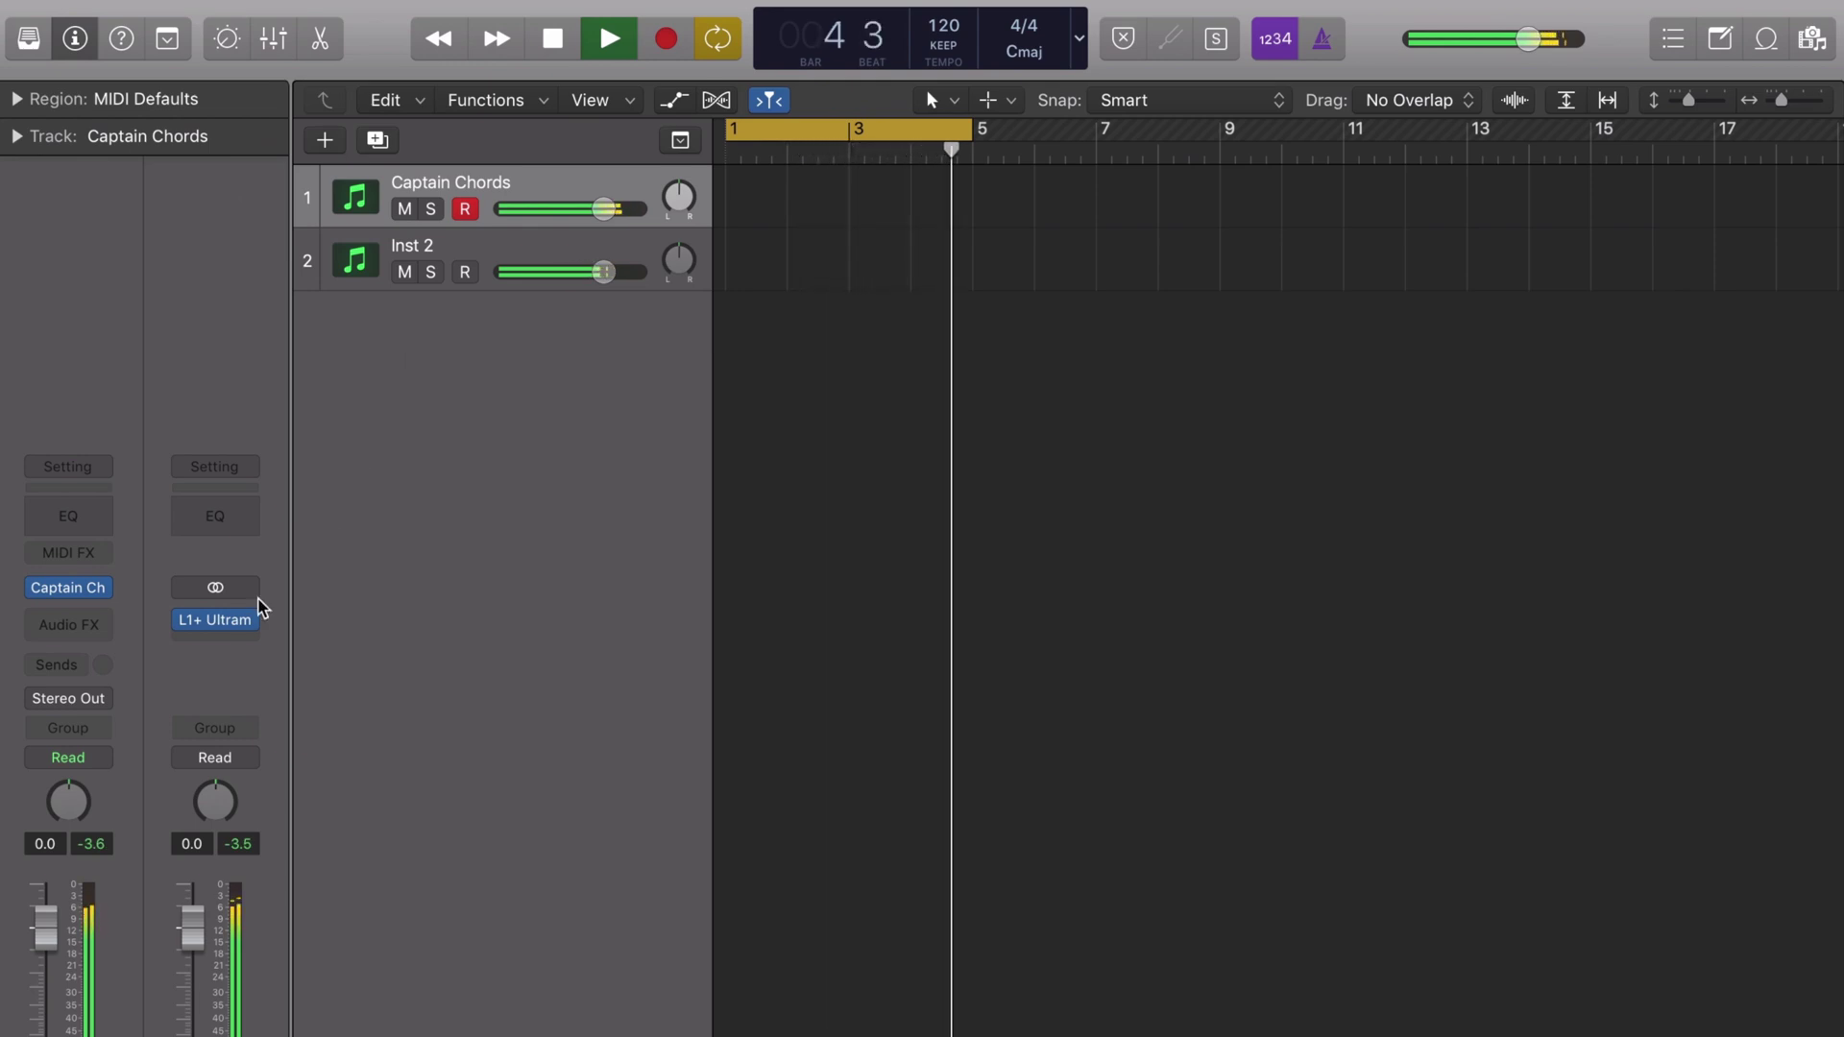
{"action": "key", "text": "space"}
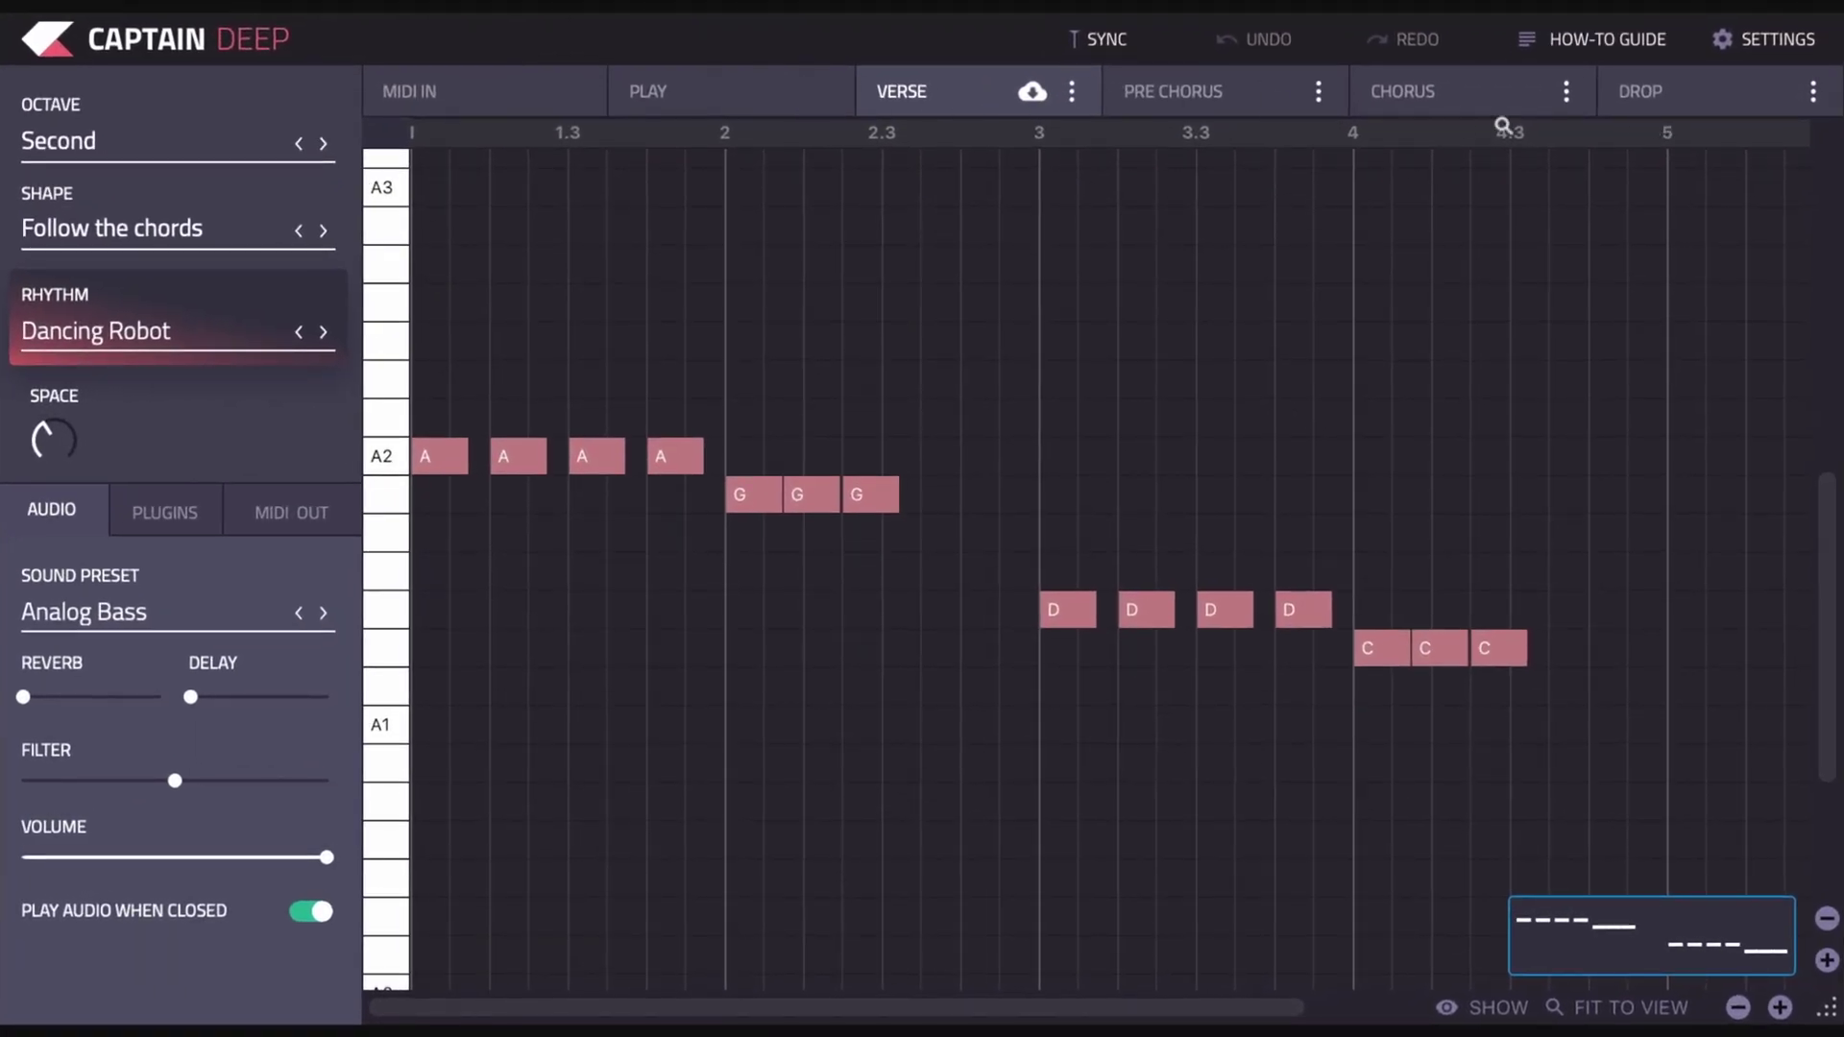
Step: Record A, G and D bass notes with the computer keyboard in the Play tab, then drag the region into Logic
{"action": "left_click", "coordinate": [709, 89]}
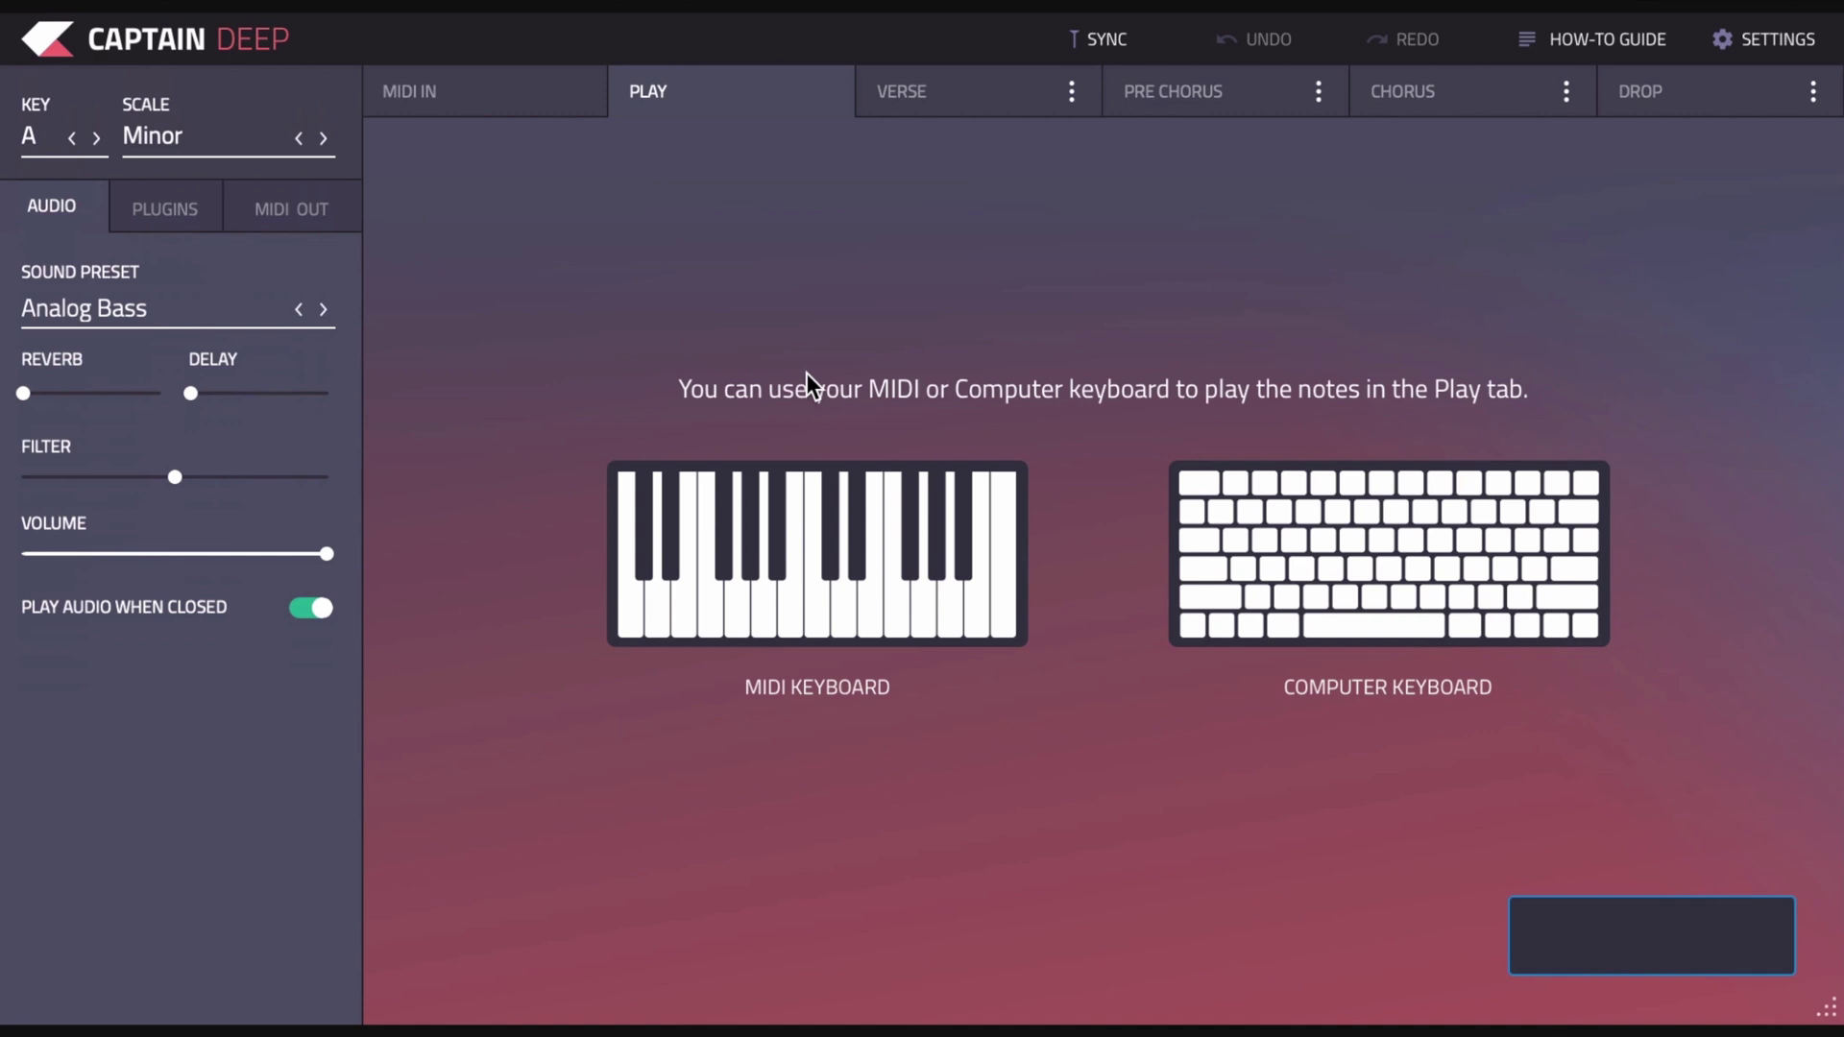
{"action": "left_click", "coordinate": [1343, 516]}
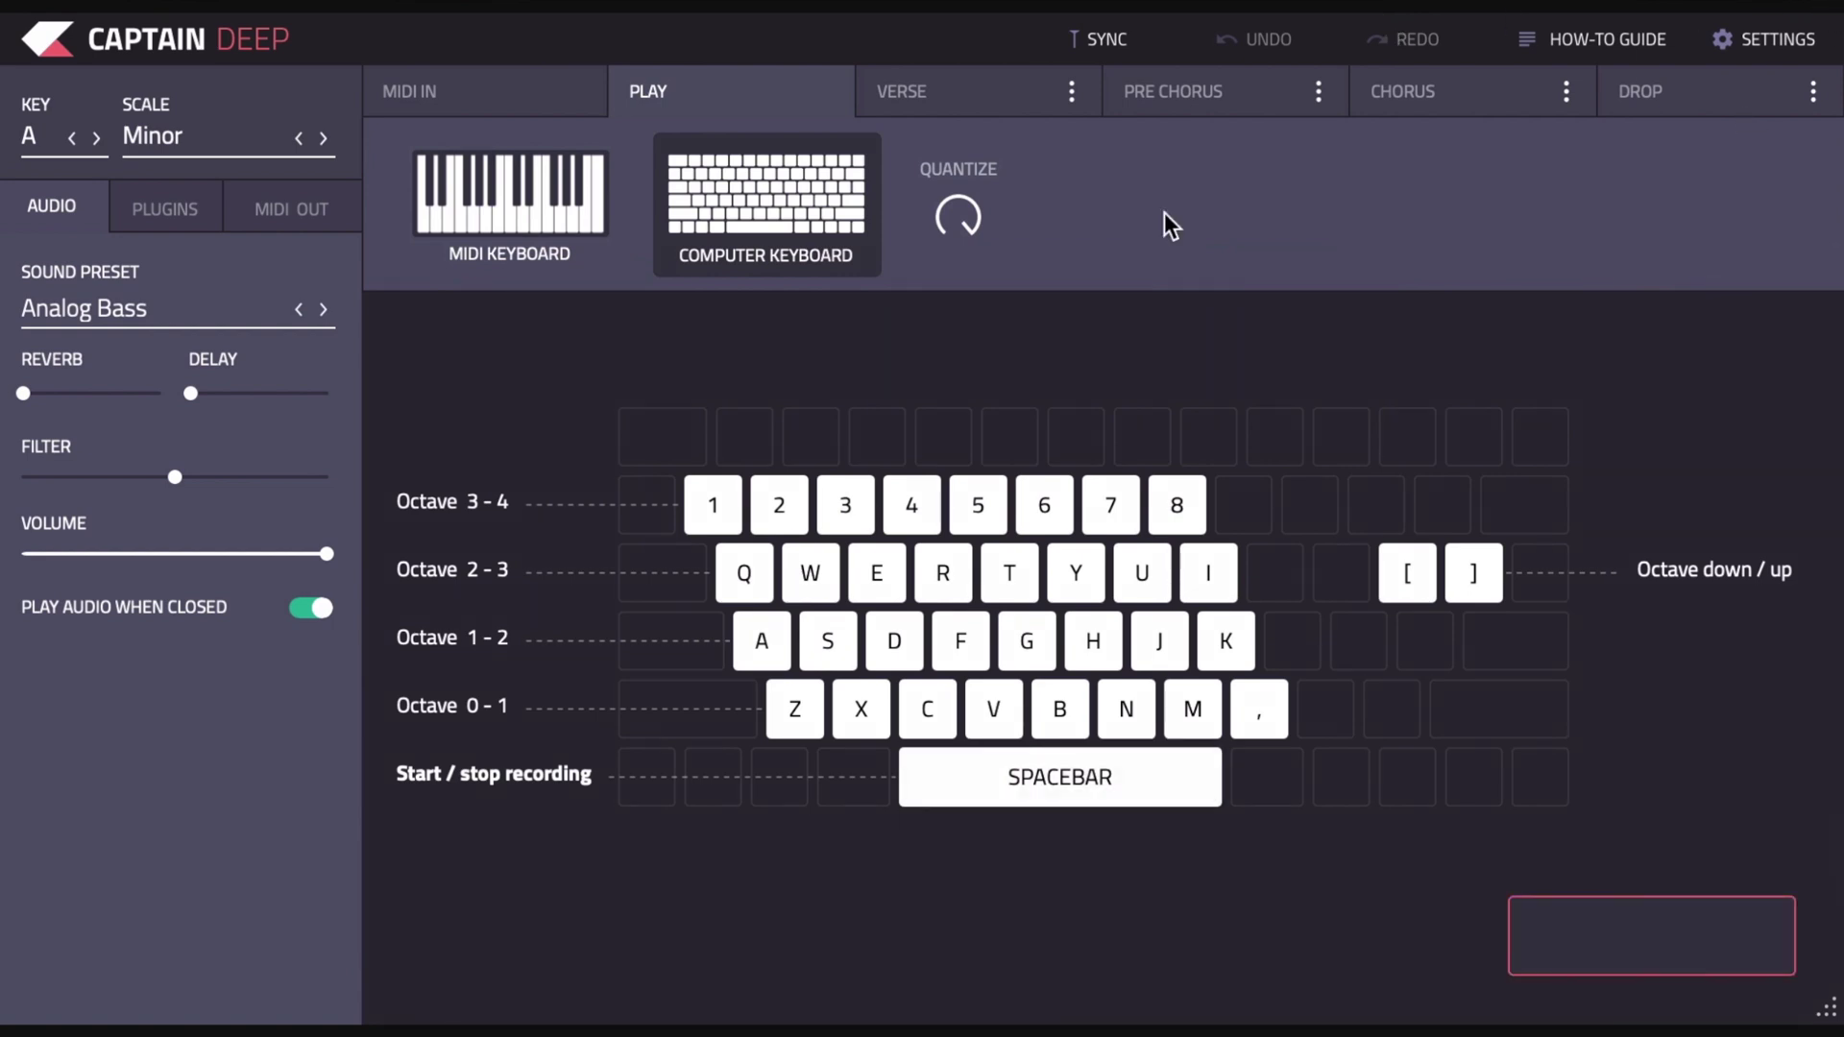
{"action": "key", "text": "a"}
{"action": "key", "text": "a"}
{"action": "key", "text": "g"}
{"action": "key", "text": "d"}
{"action": "key", "text": "space"}
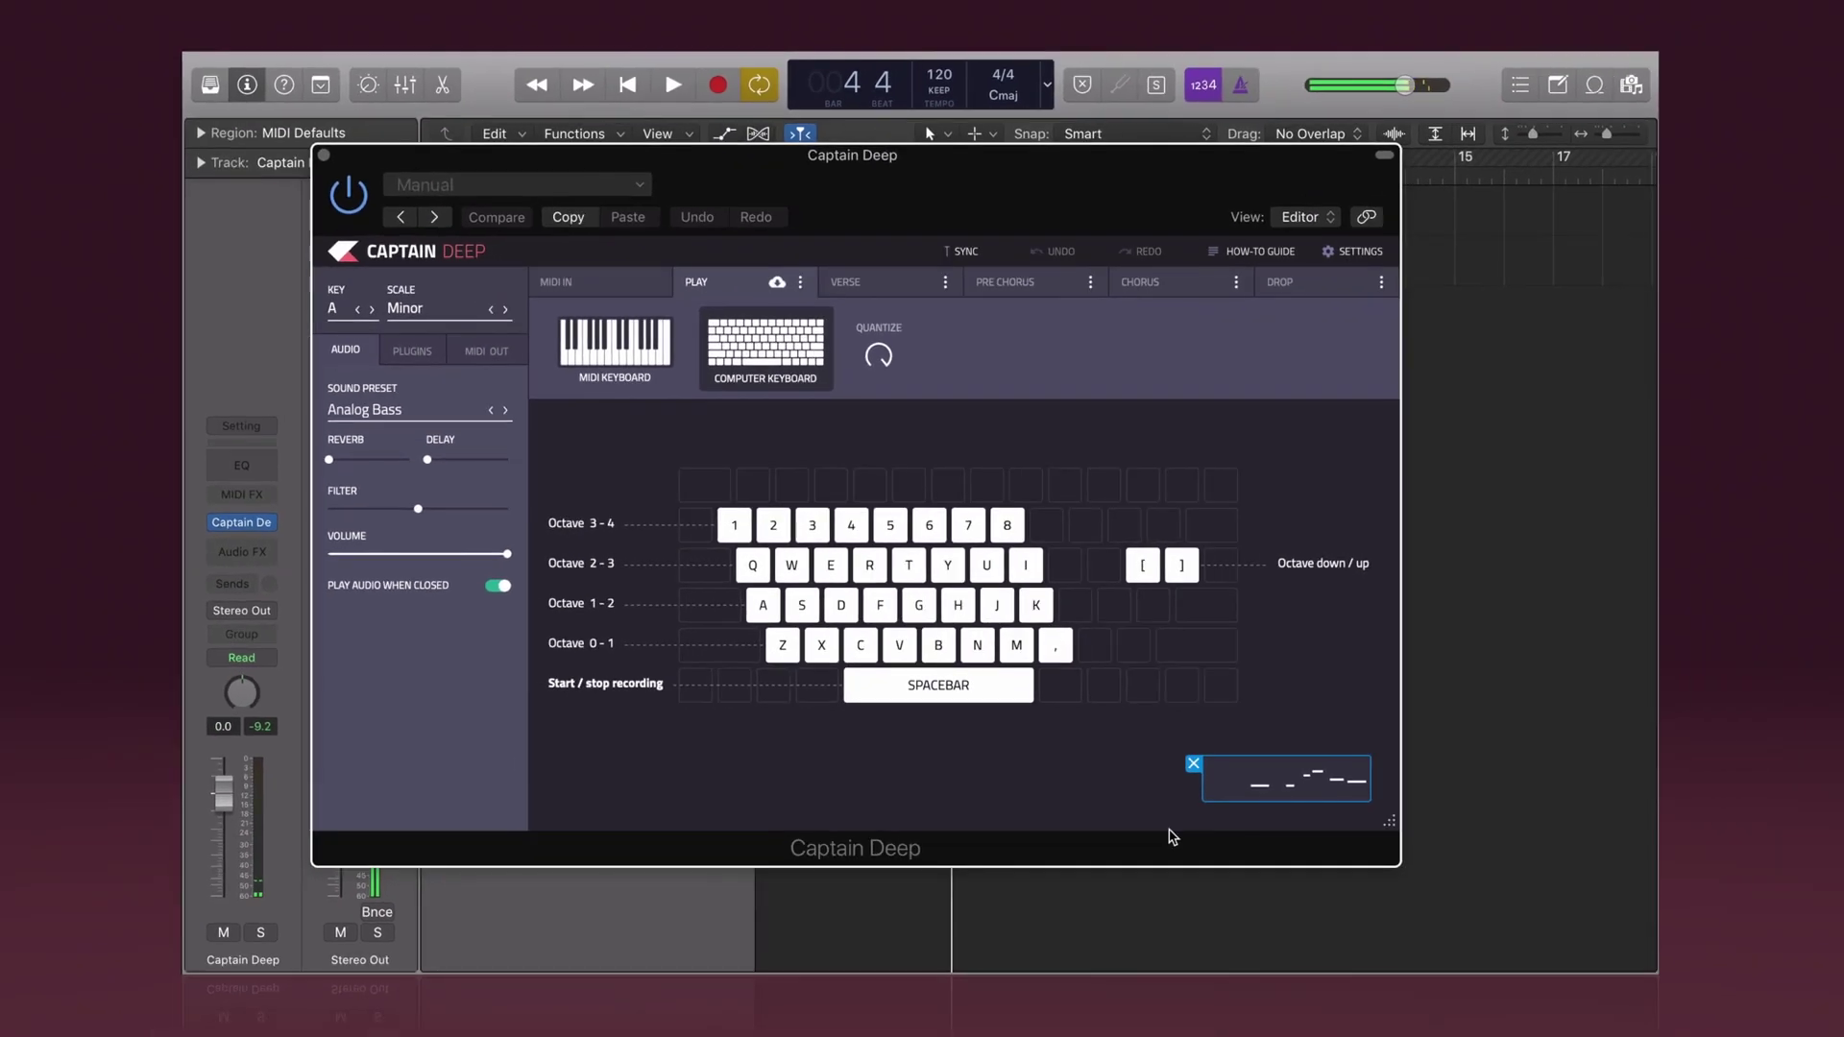
{"action": "left_click_drag", "start_coordinate": [1287, 780], "coordinate": [1536, 252]}
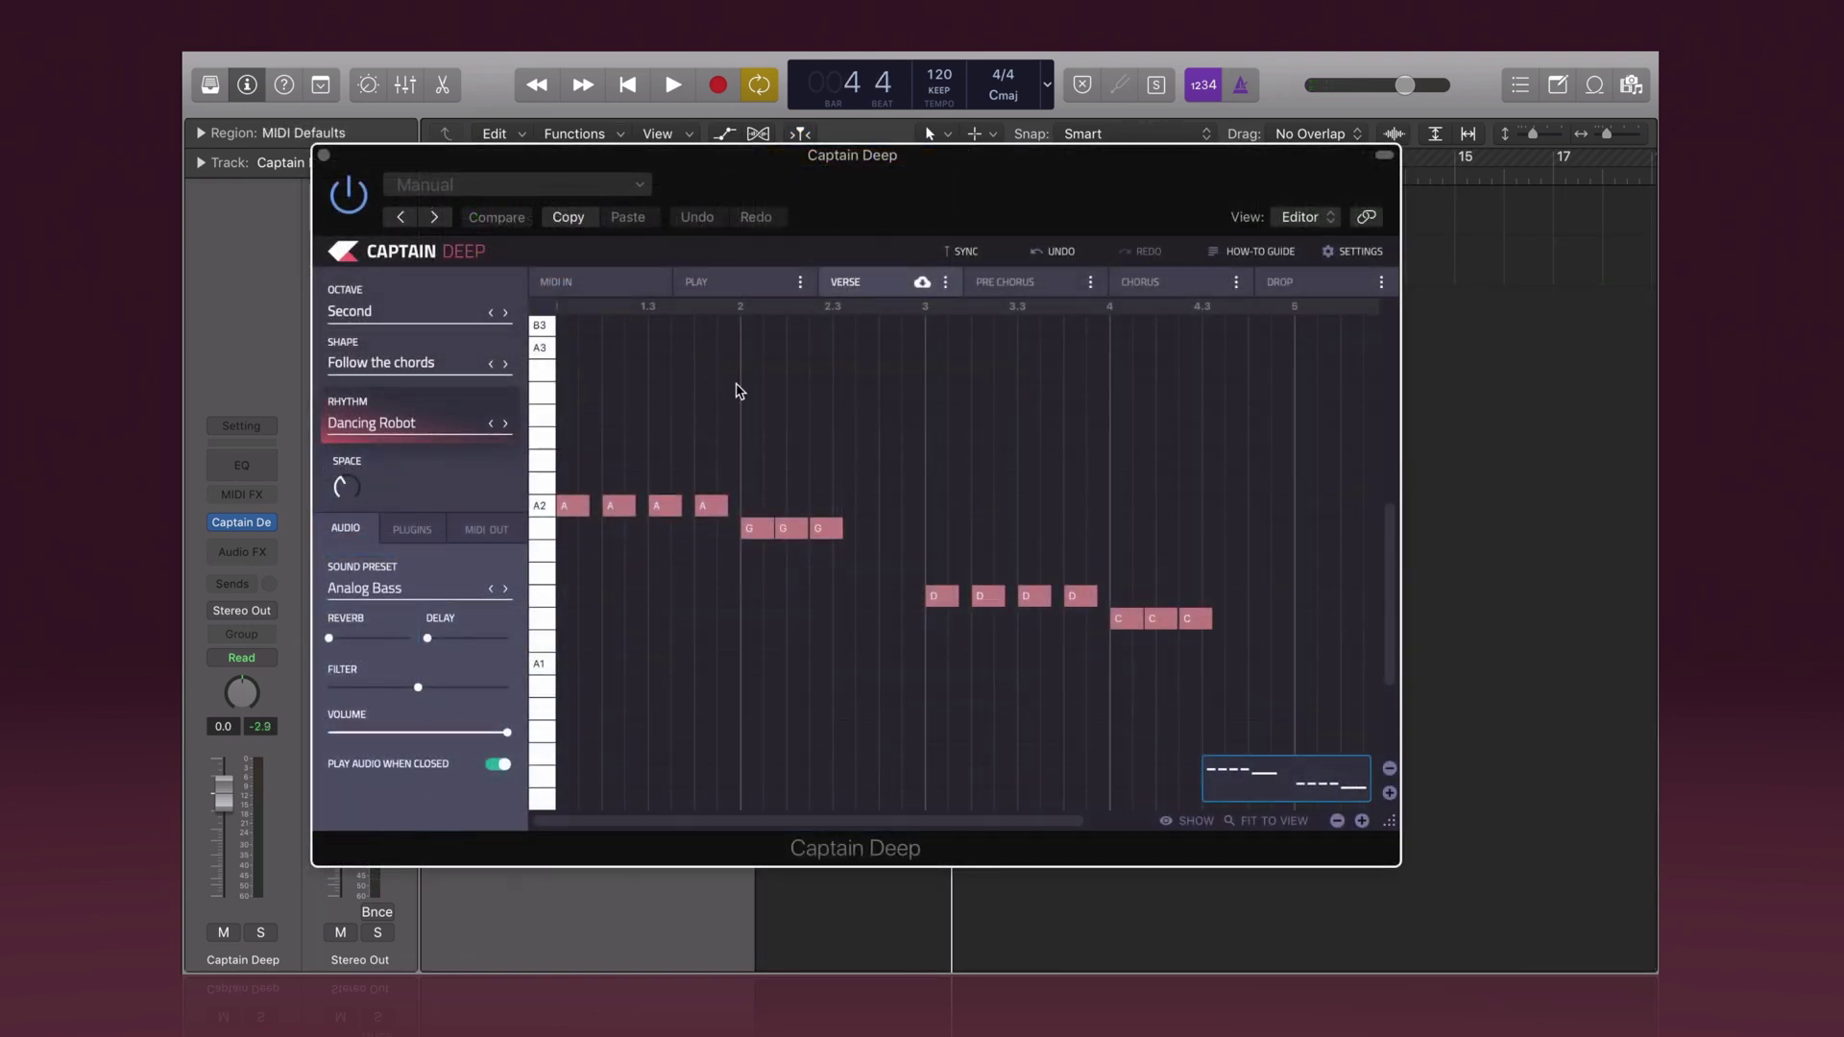
Step: Host the VK-1 Viking Synthesizer in Captain Deep with the Bass - 80s Bass patch, then stop playback
{"action": "left_click", "coordinate": [415, 531]}
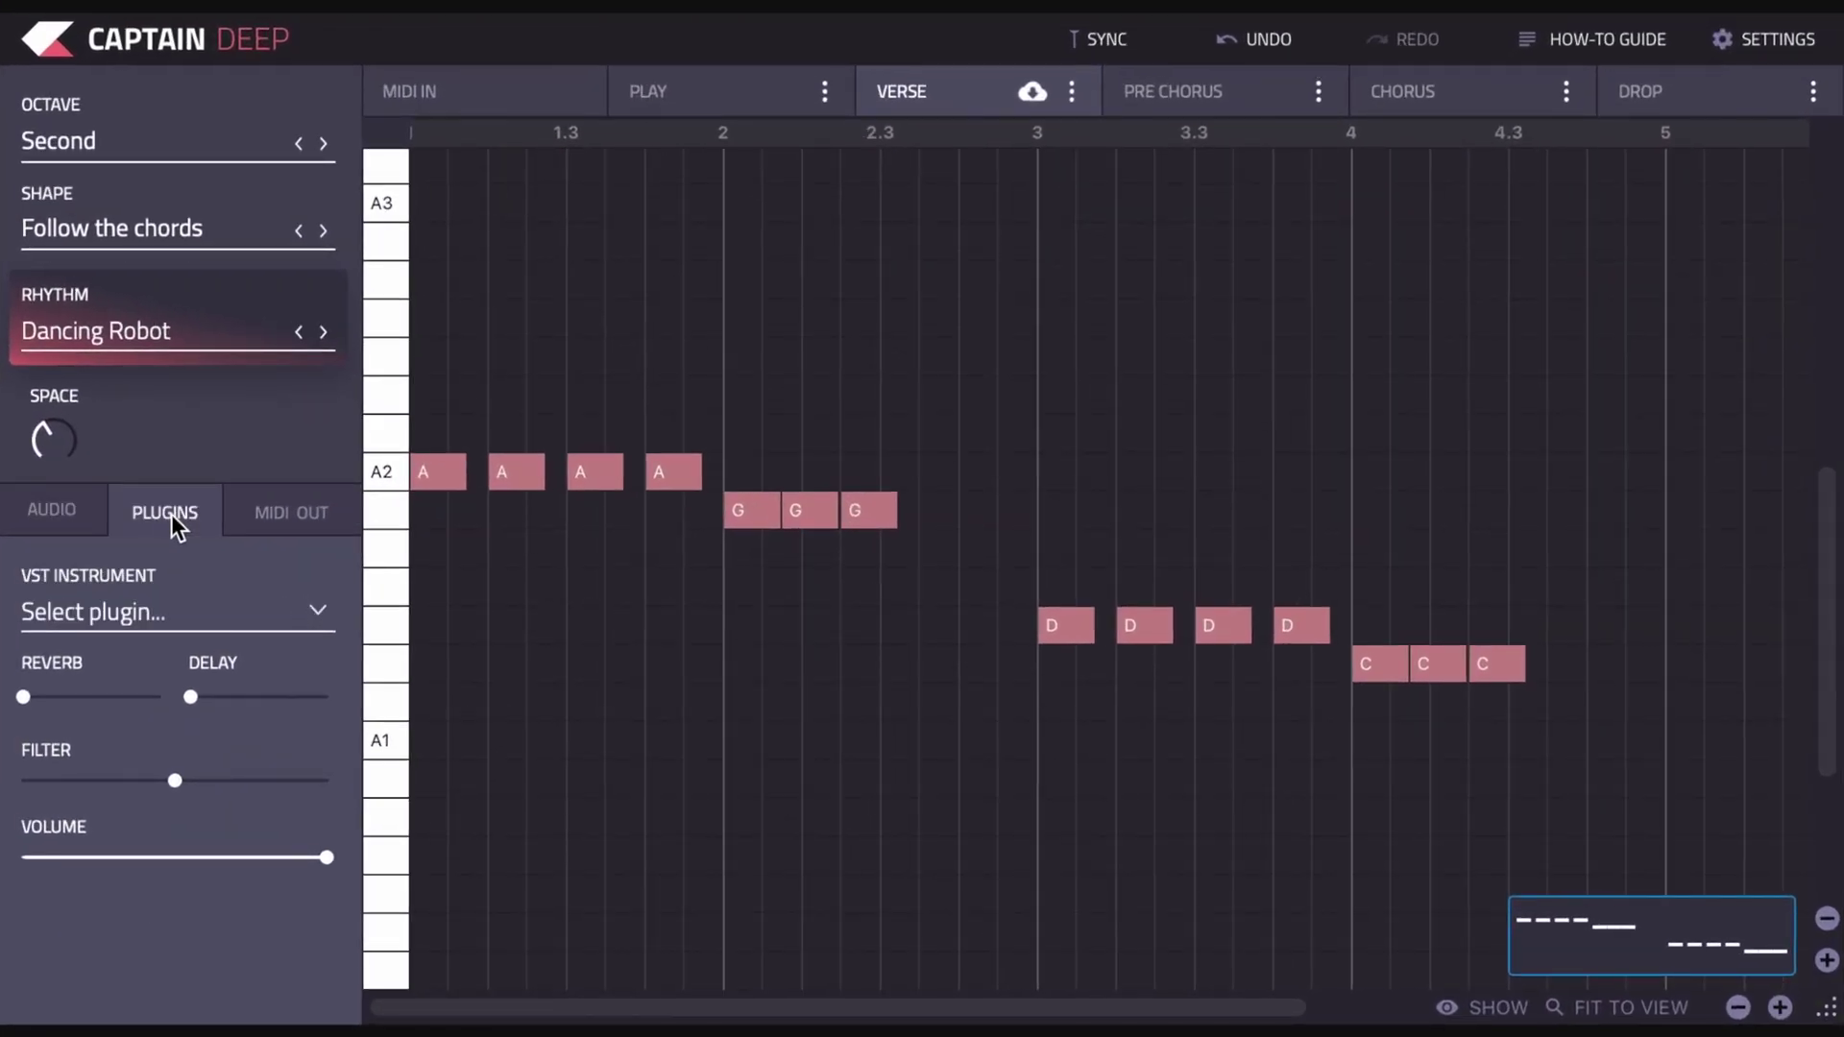
{"action": "left_click", "coordinate": [135, 609]}
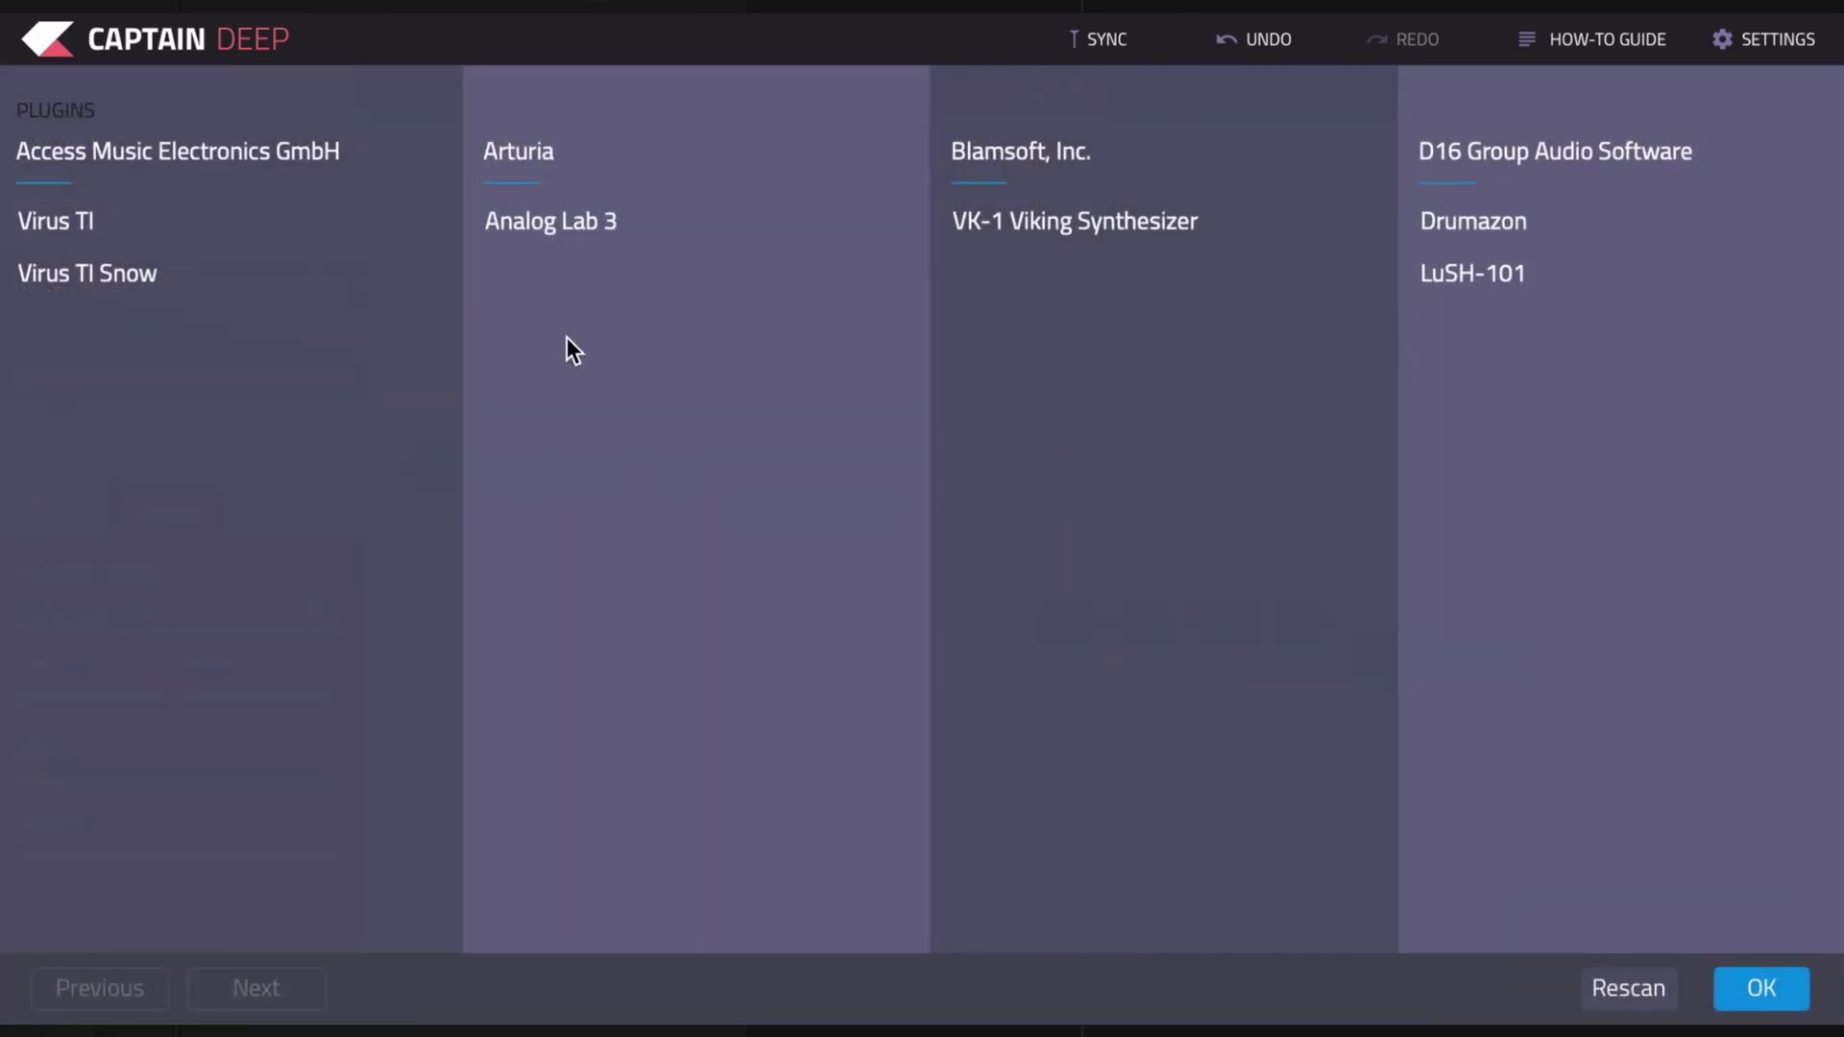
{"action": "left_click", "coordinate": [1091, 213]}
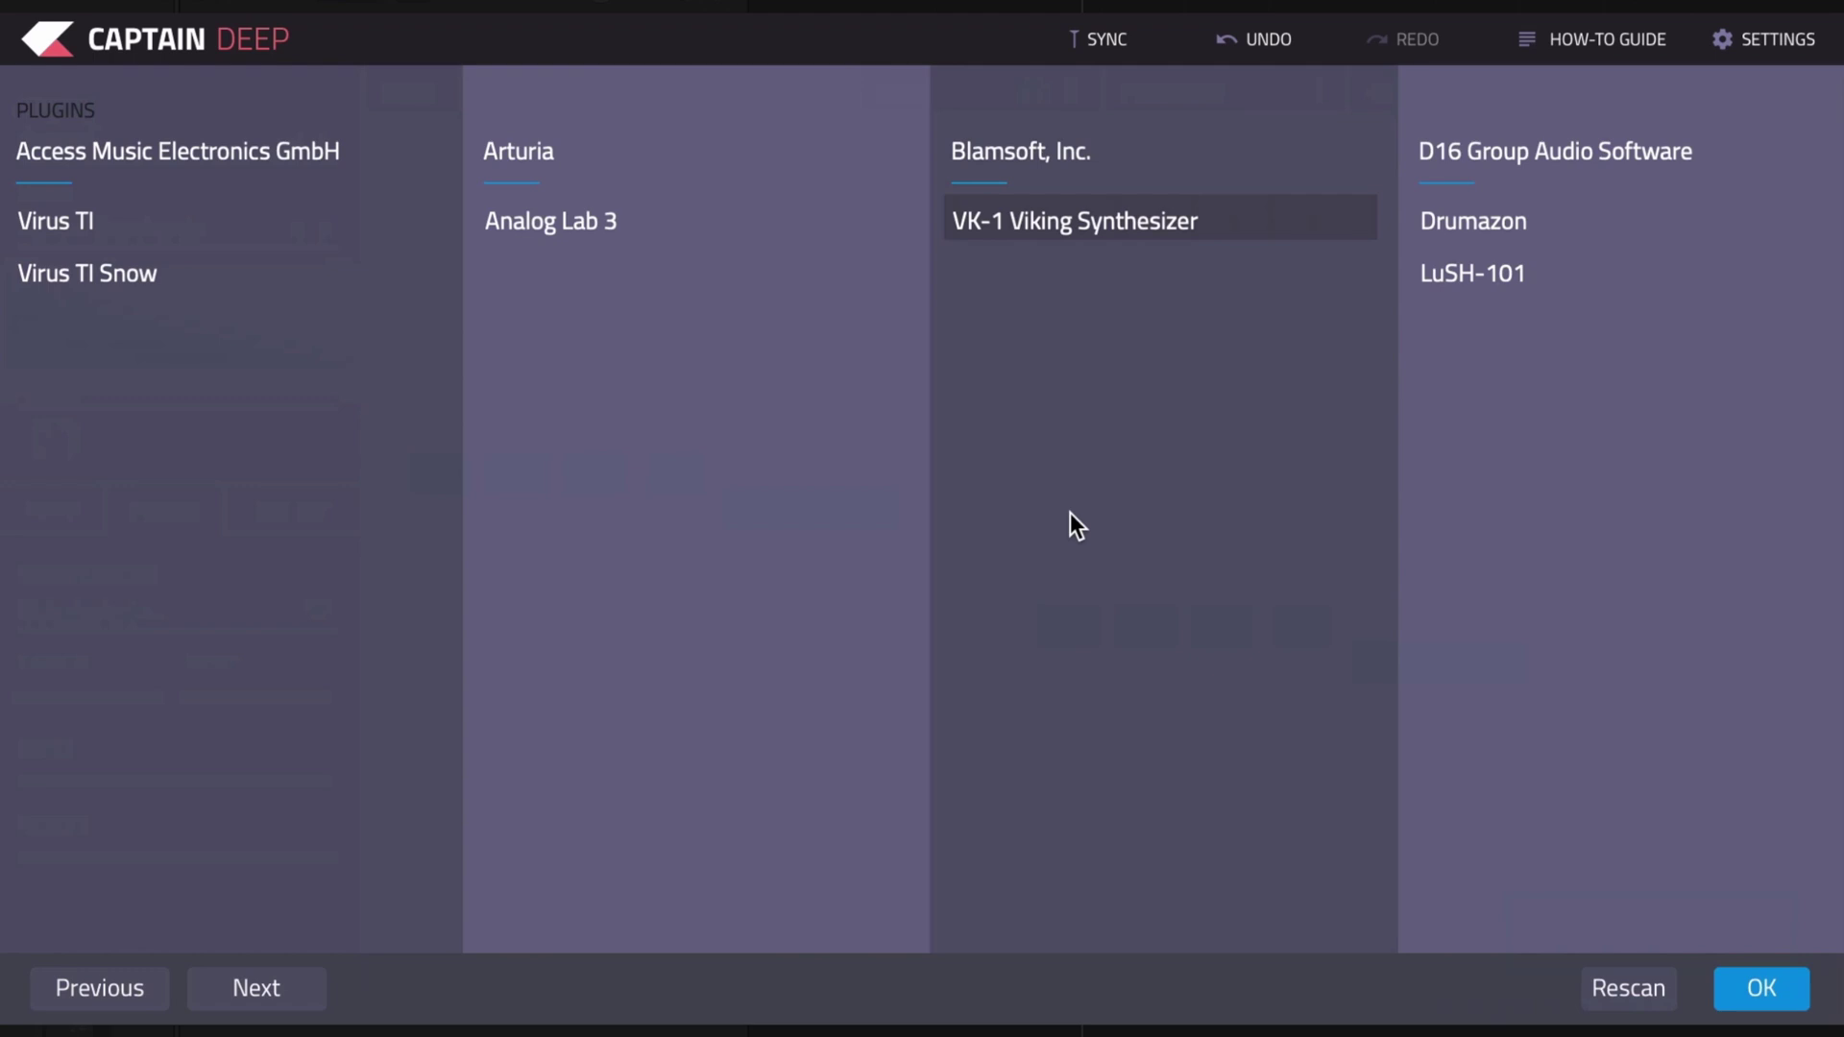
{"action": "left_click", "coordinate": [1759, 989]}
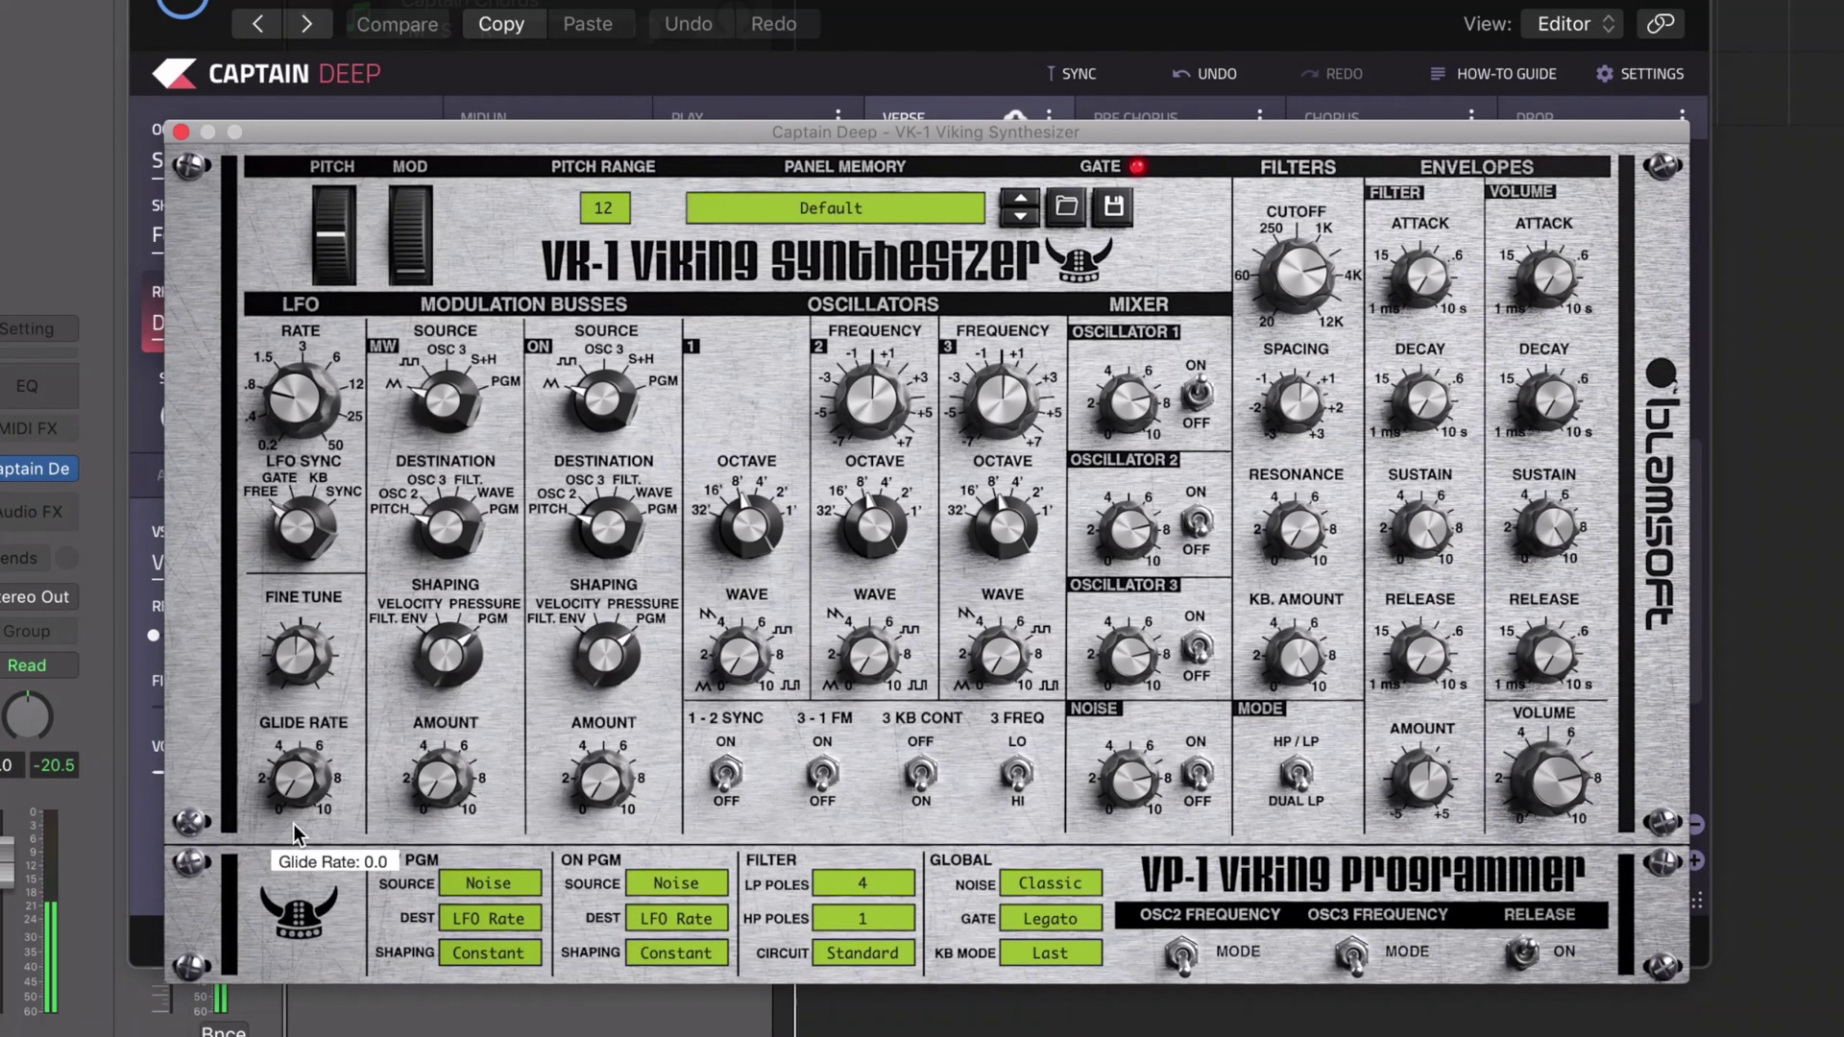
{"action": "left_click", "coordinate": [1020, 216]}
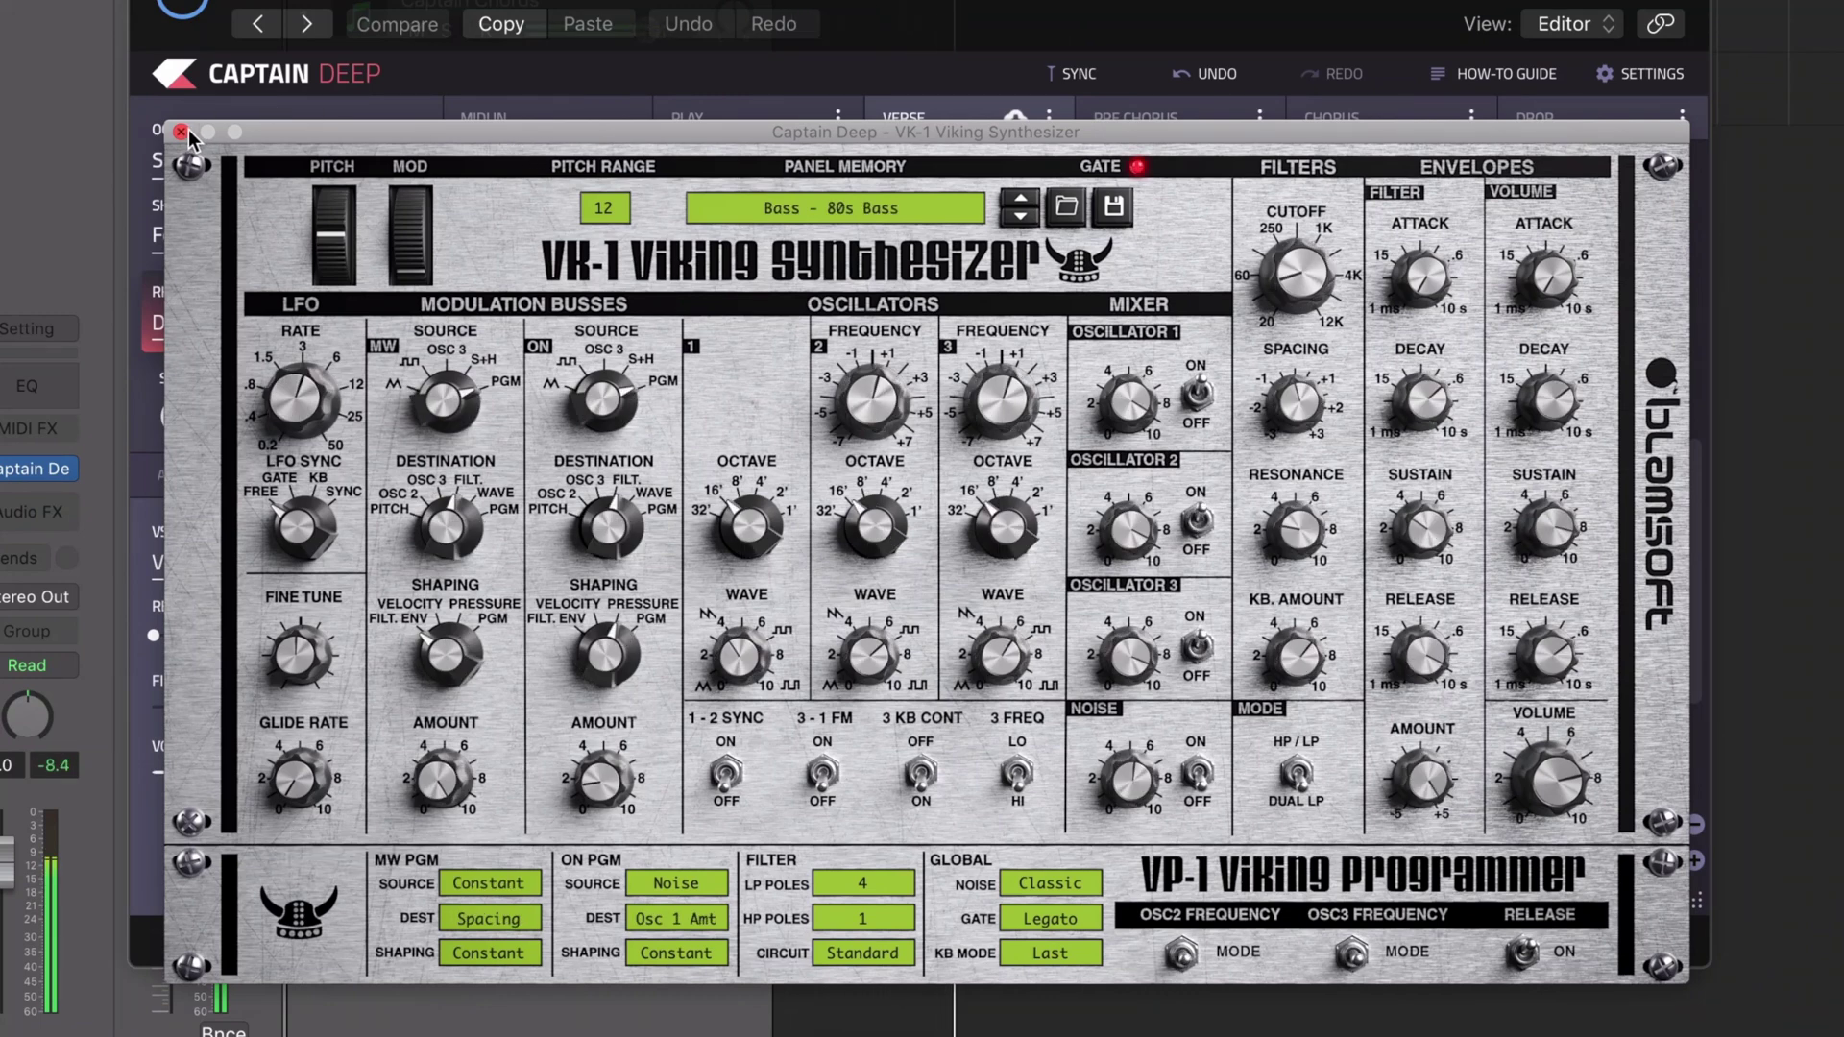
{"action": "key", "text": "super+w"}
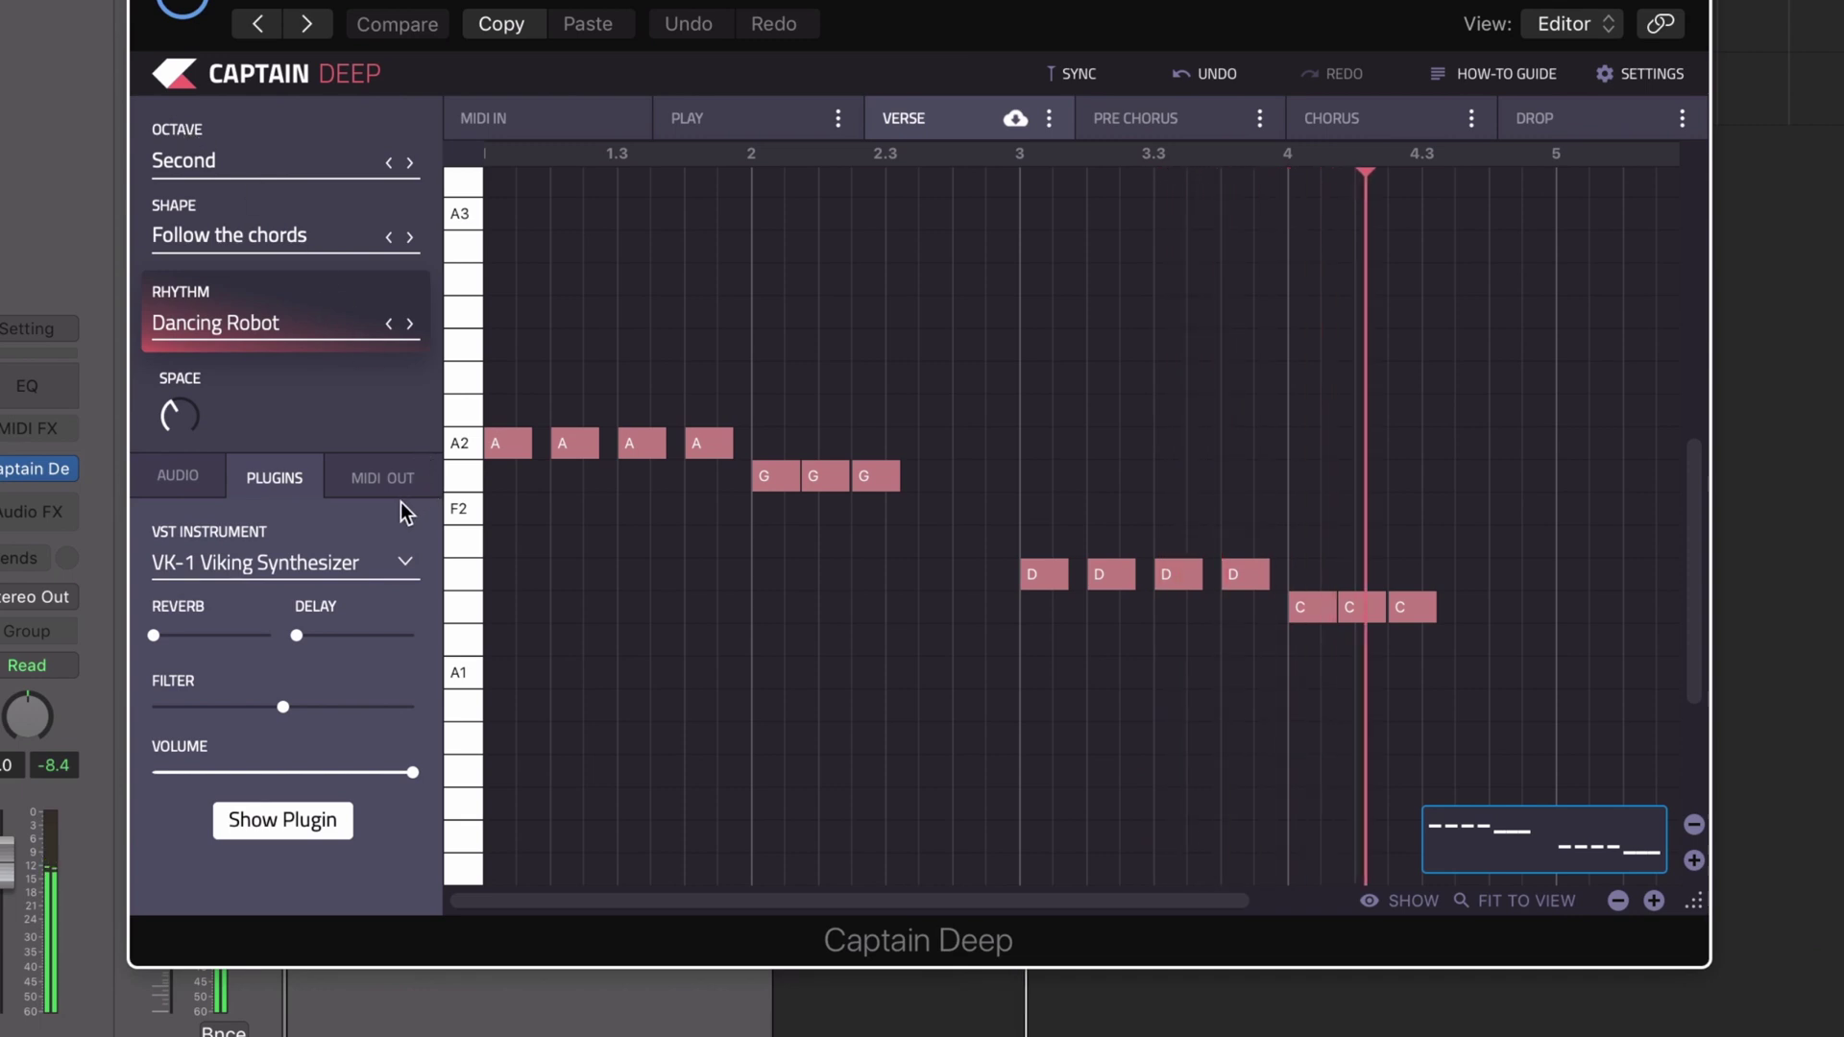
{"action": "key", "text": "space"}
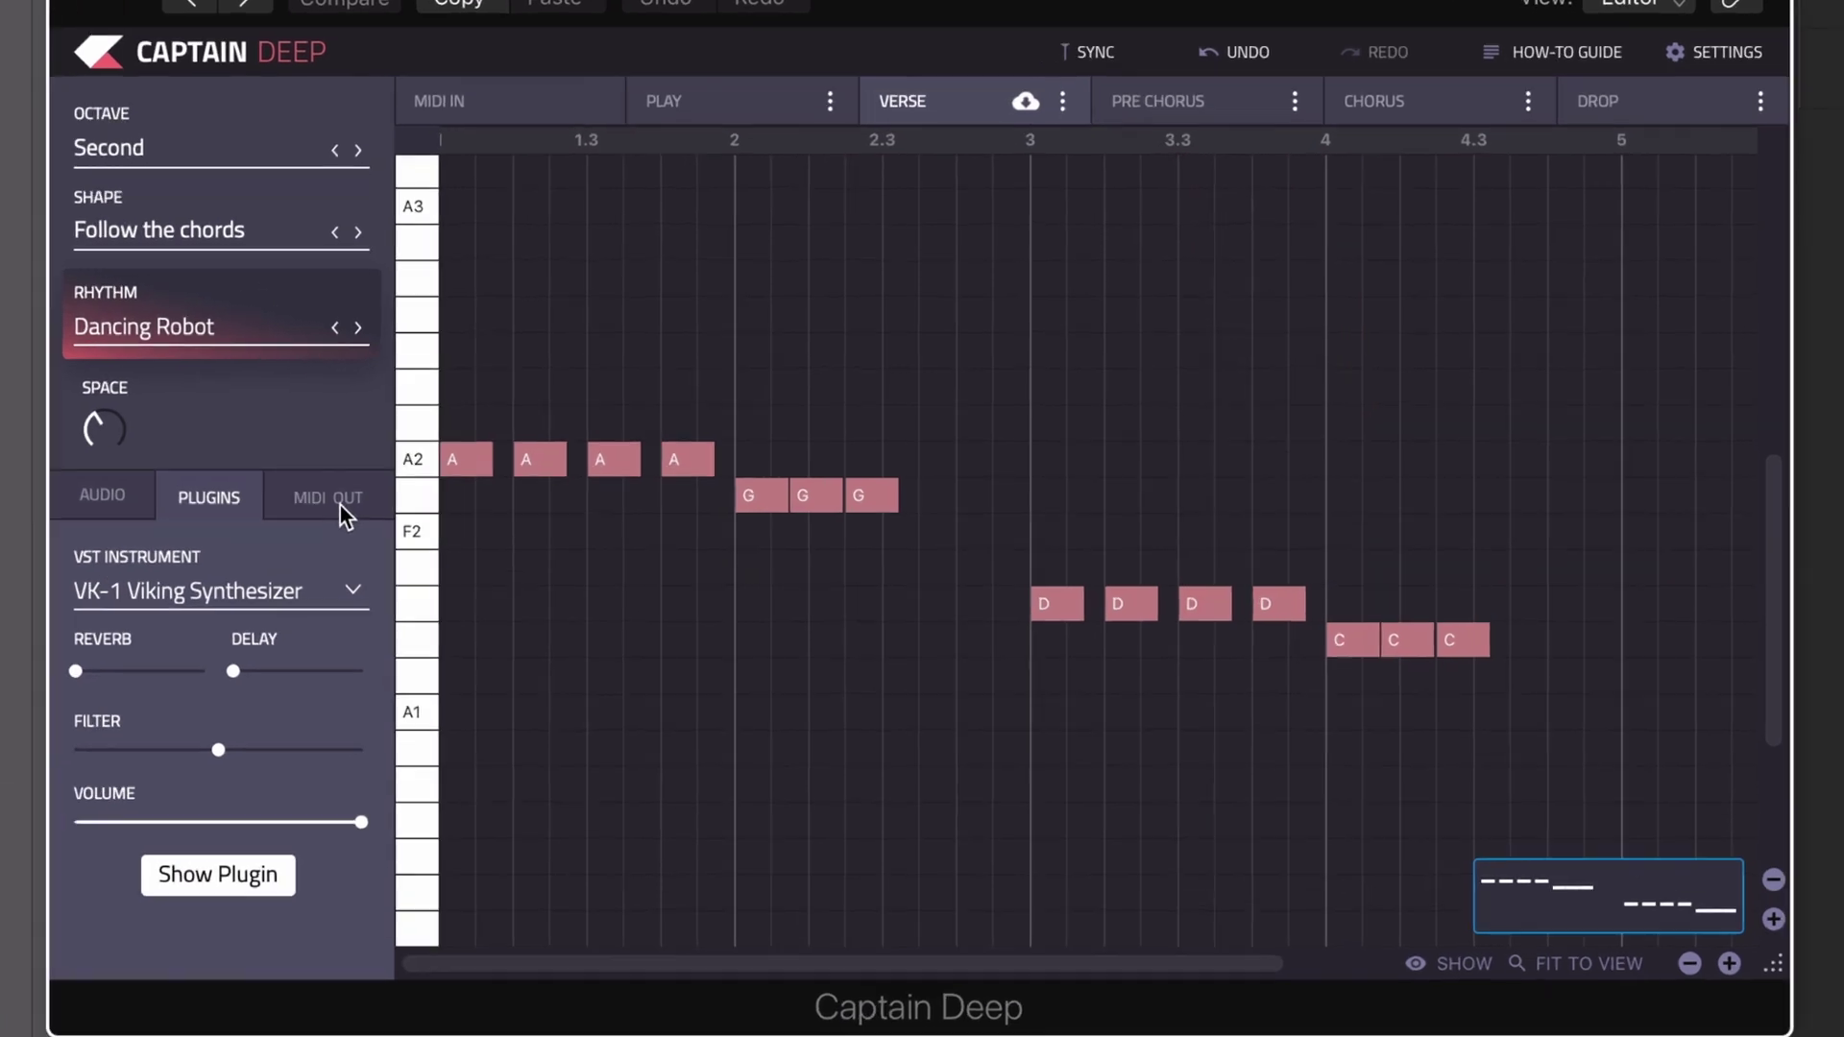
Step: Create a new instrument track using AU Instruments > LennarDigital > Sylenth1
{"action": "left_click", "coordinate": [393, 484]}
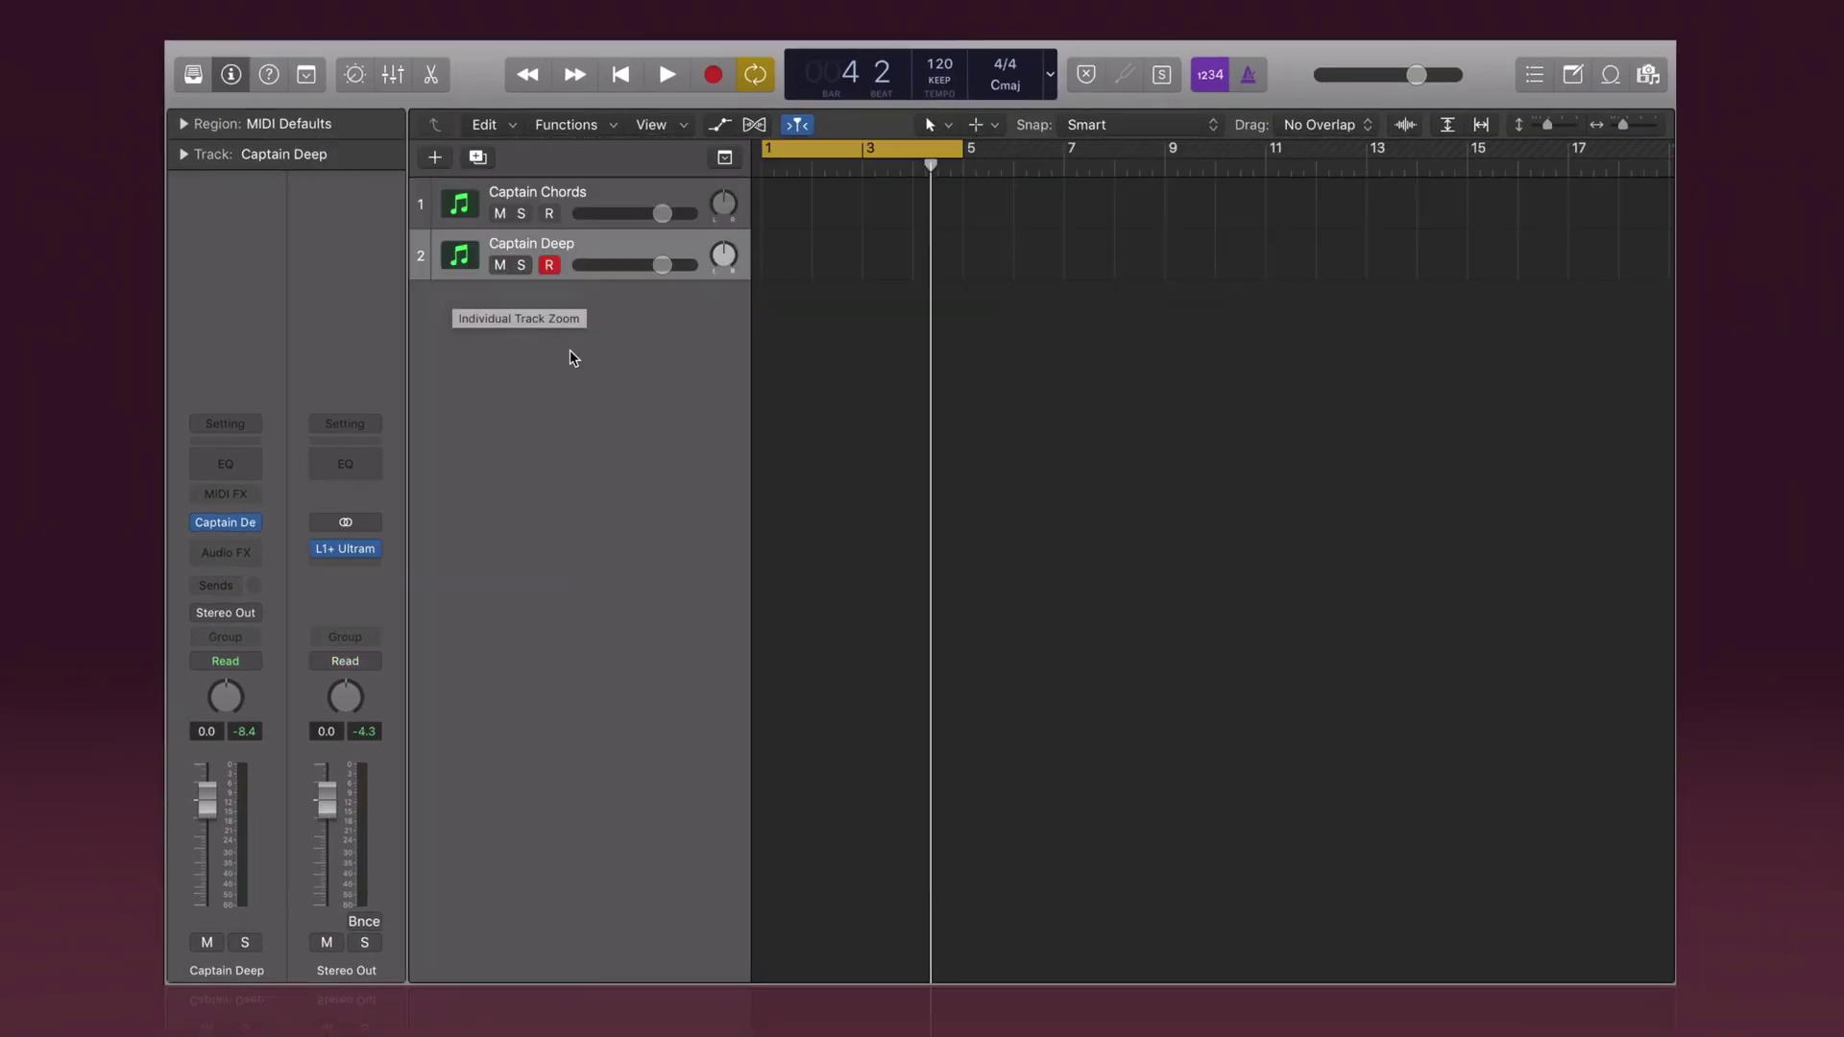
{"action": "left_click", "coordinate": [435, 156]}
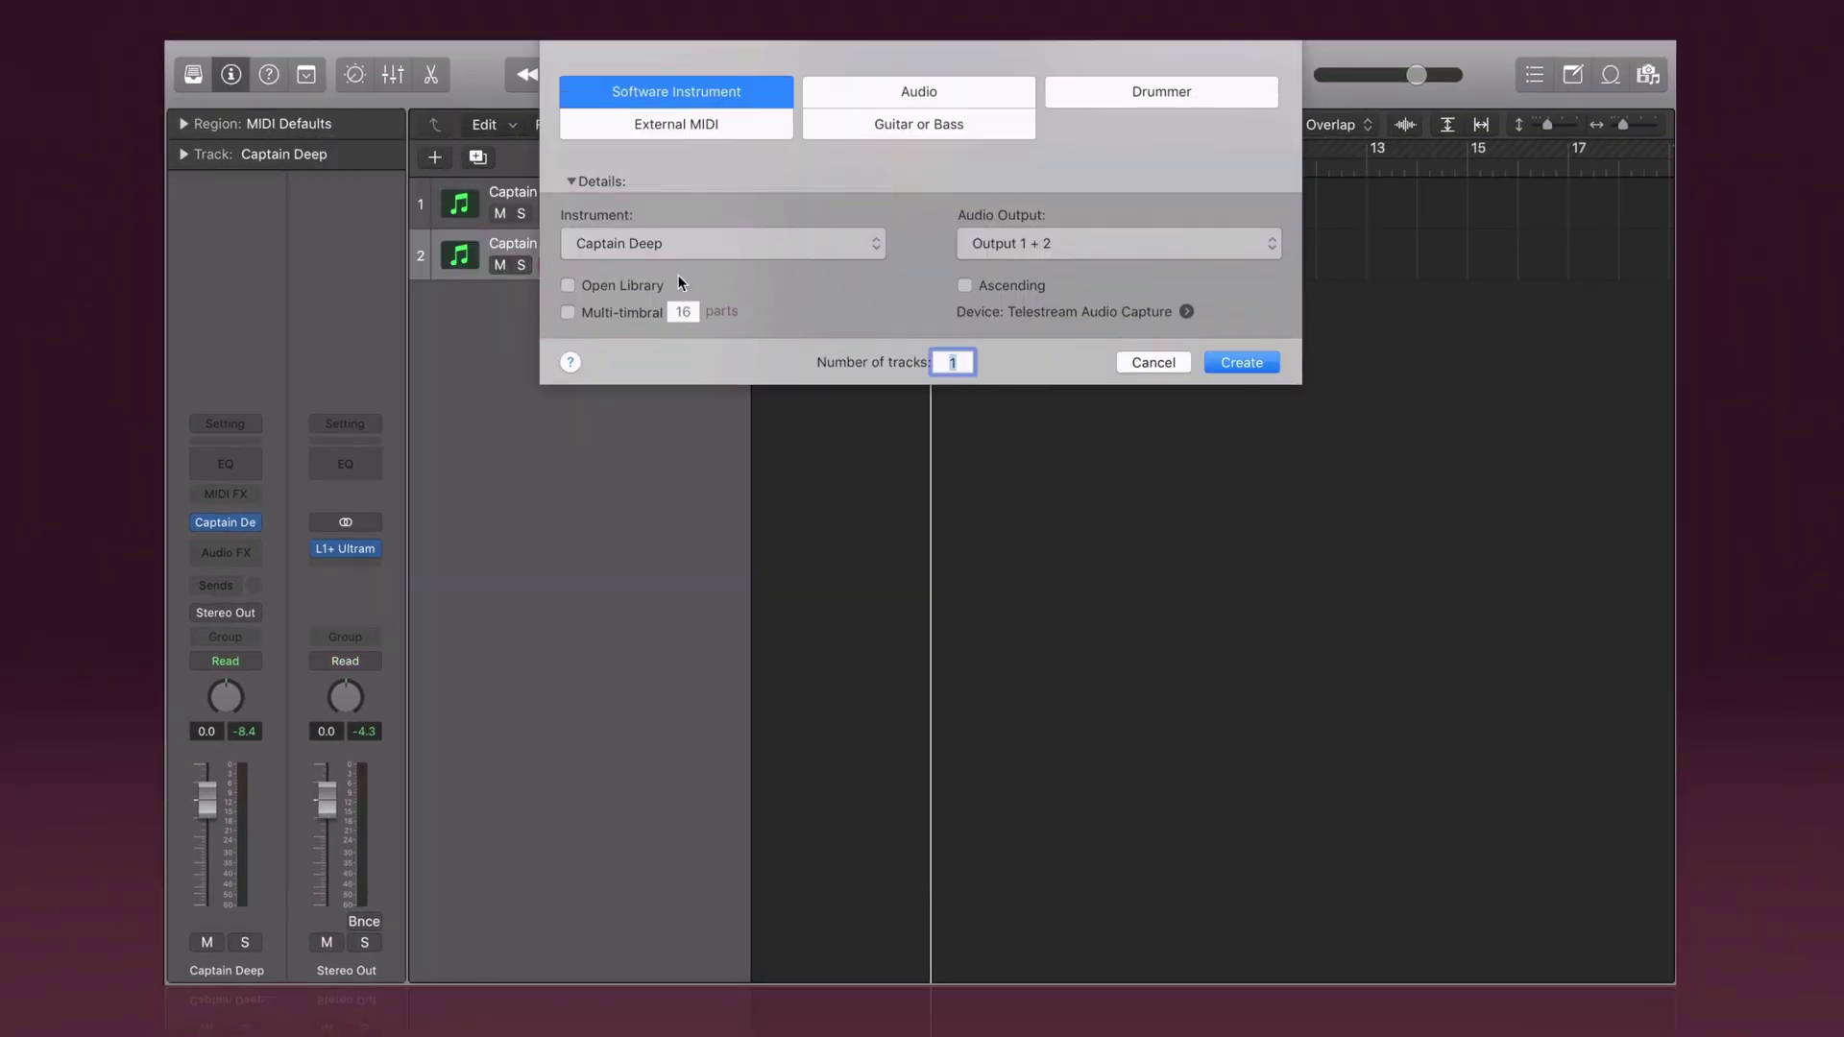
{"action": "left_click", "coordinate": [692, 244]}
{"action": "mouse_move", "coordinate": [820, 776]}
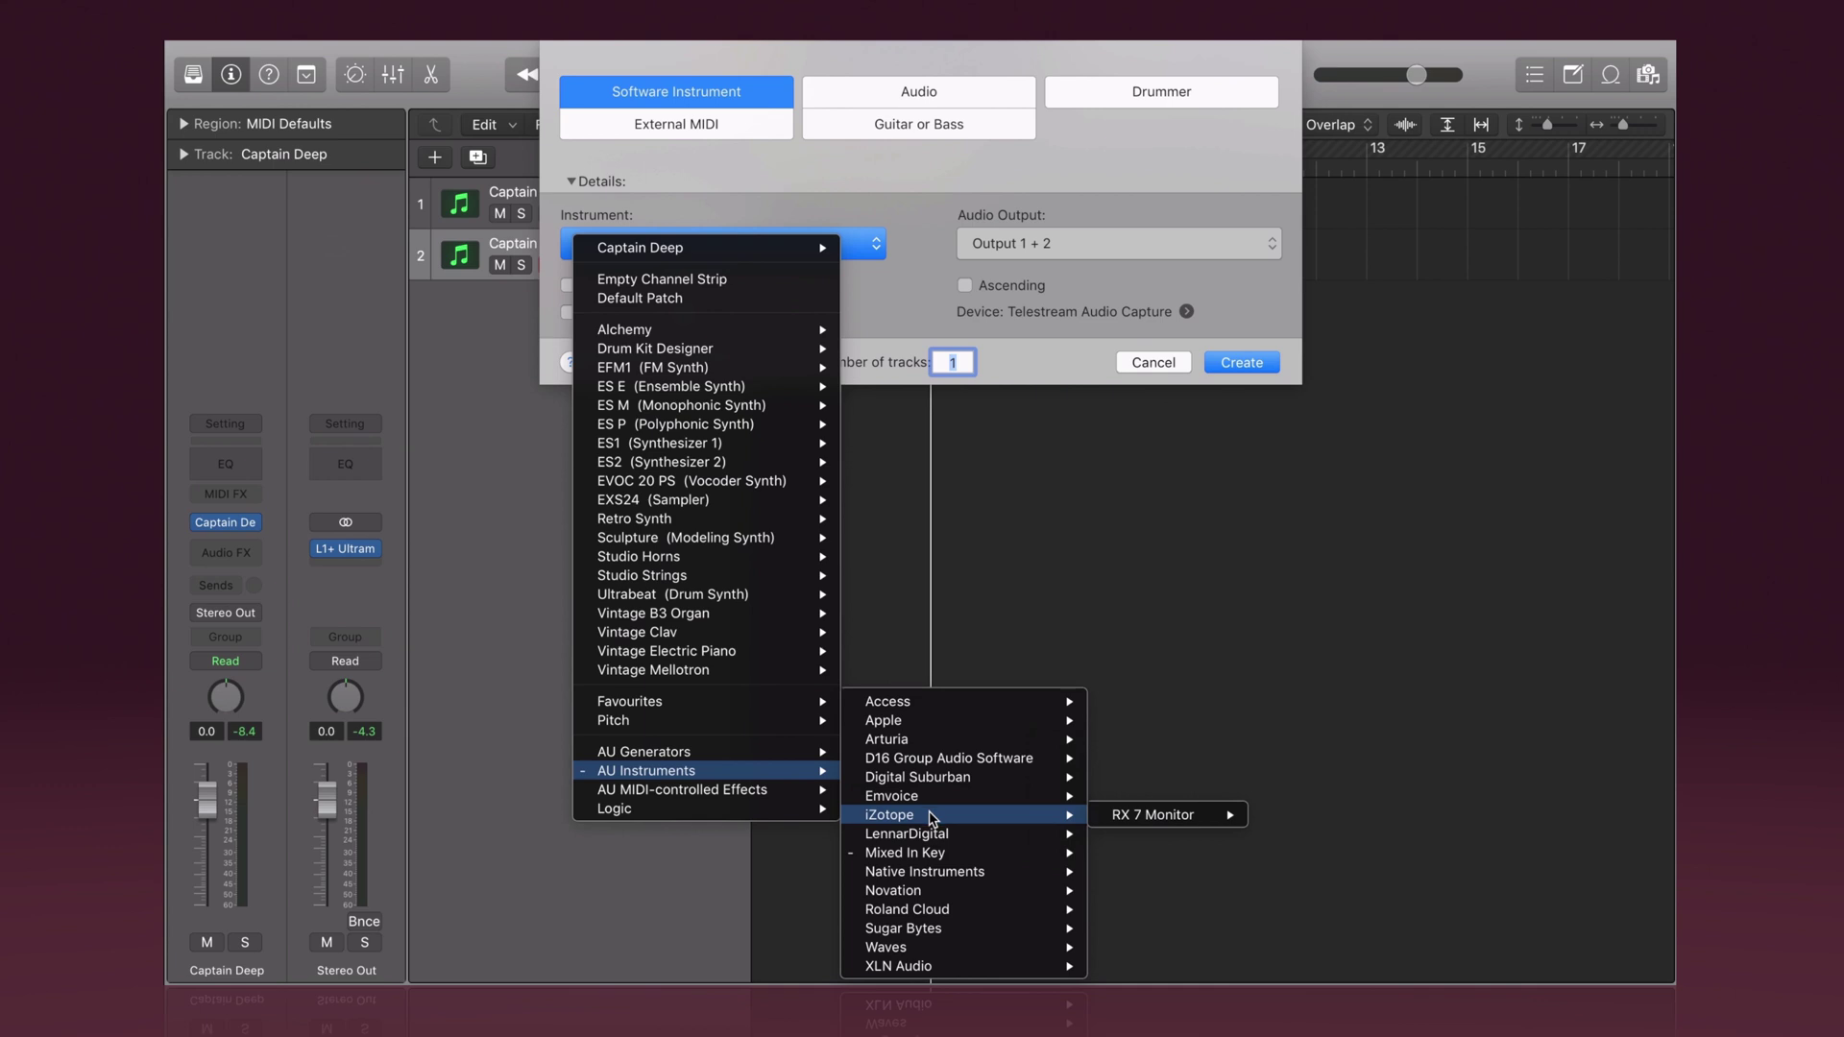
{"action": "mouse_move", "coordinate": [967, 837]}
{"action": "mouse_move", "coordinate": [1152, 834]}
{"action": "left_click", "coordinate": [1249, 833]}
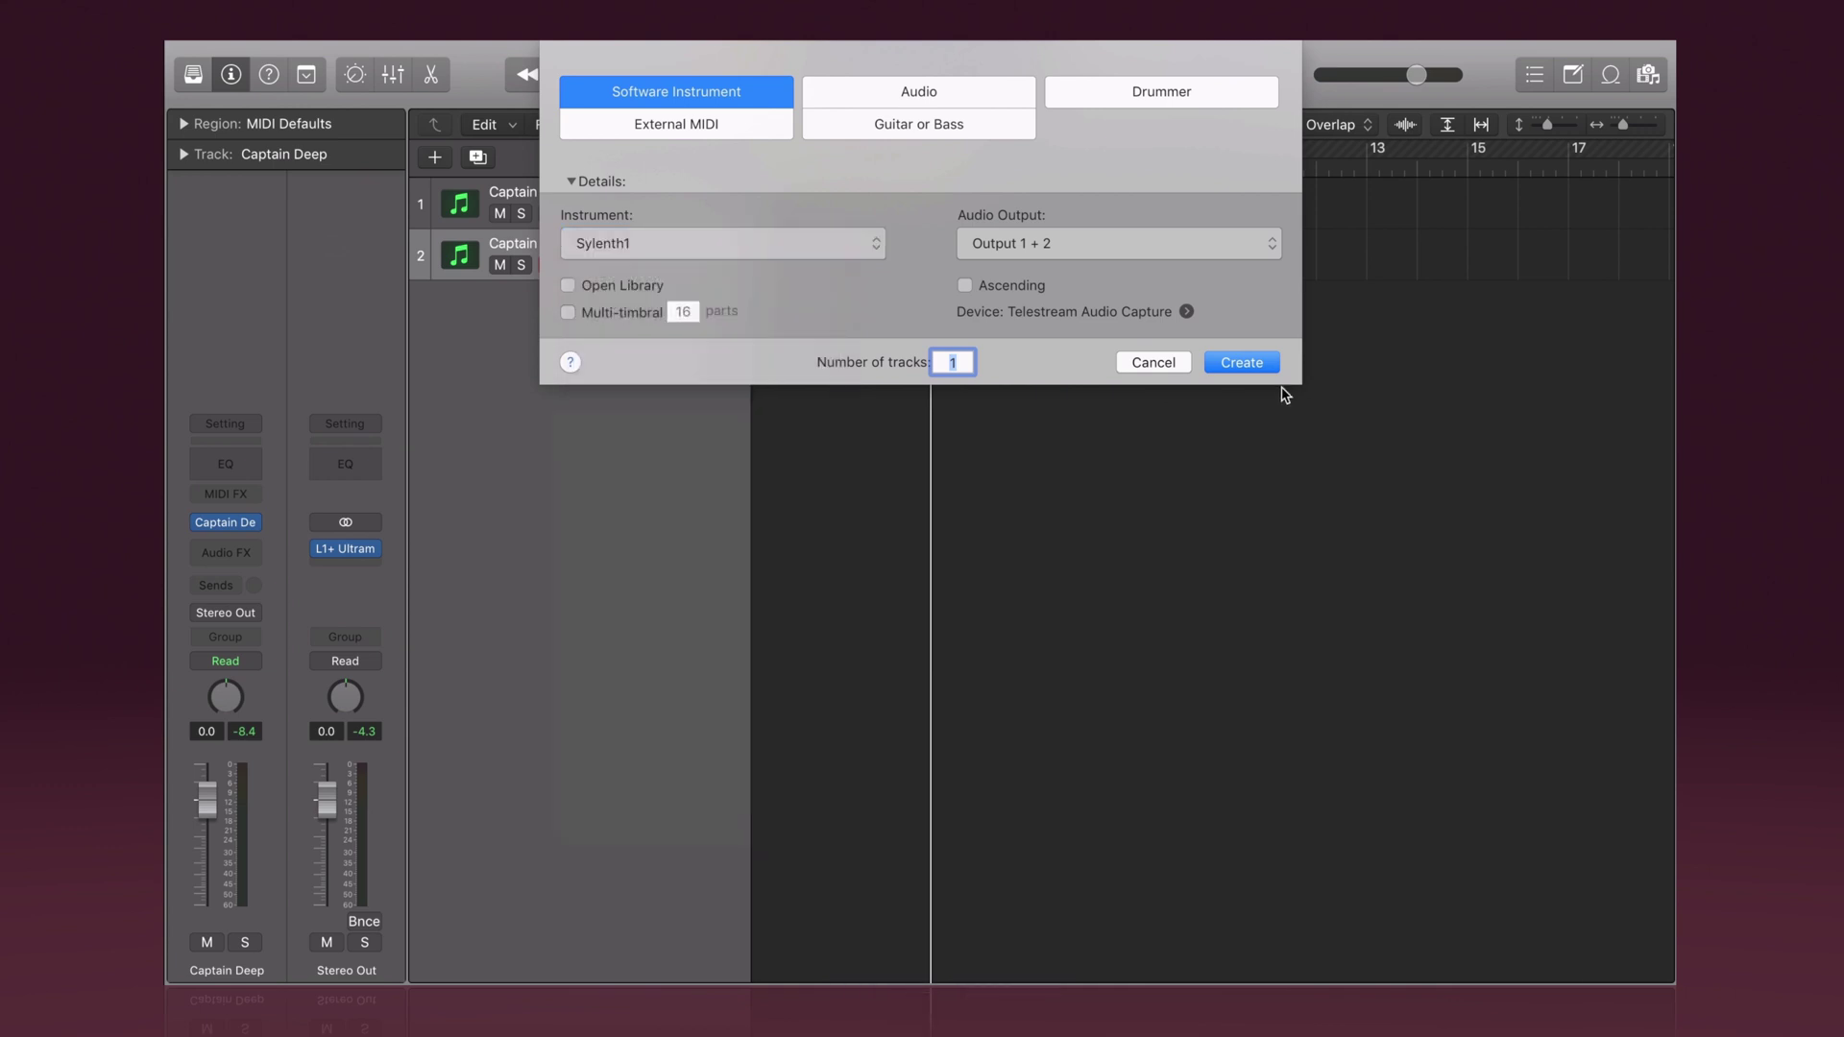
{"action": "key", "text": "Return"}
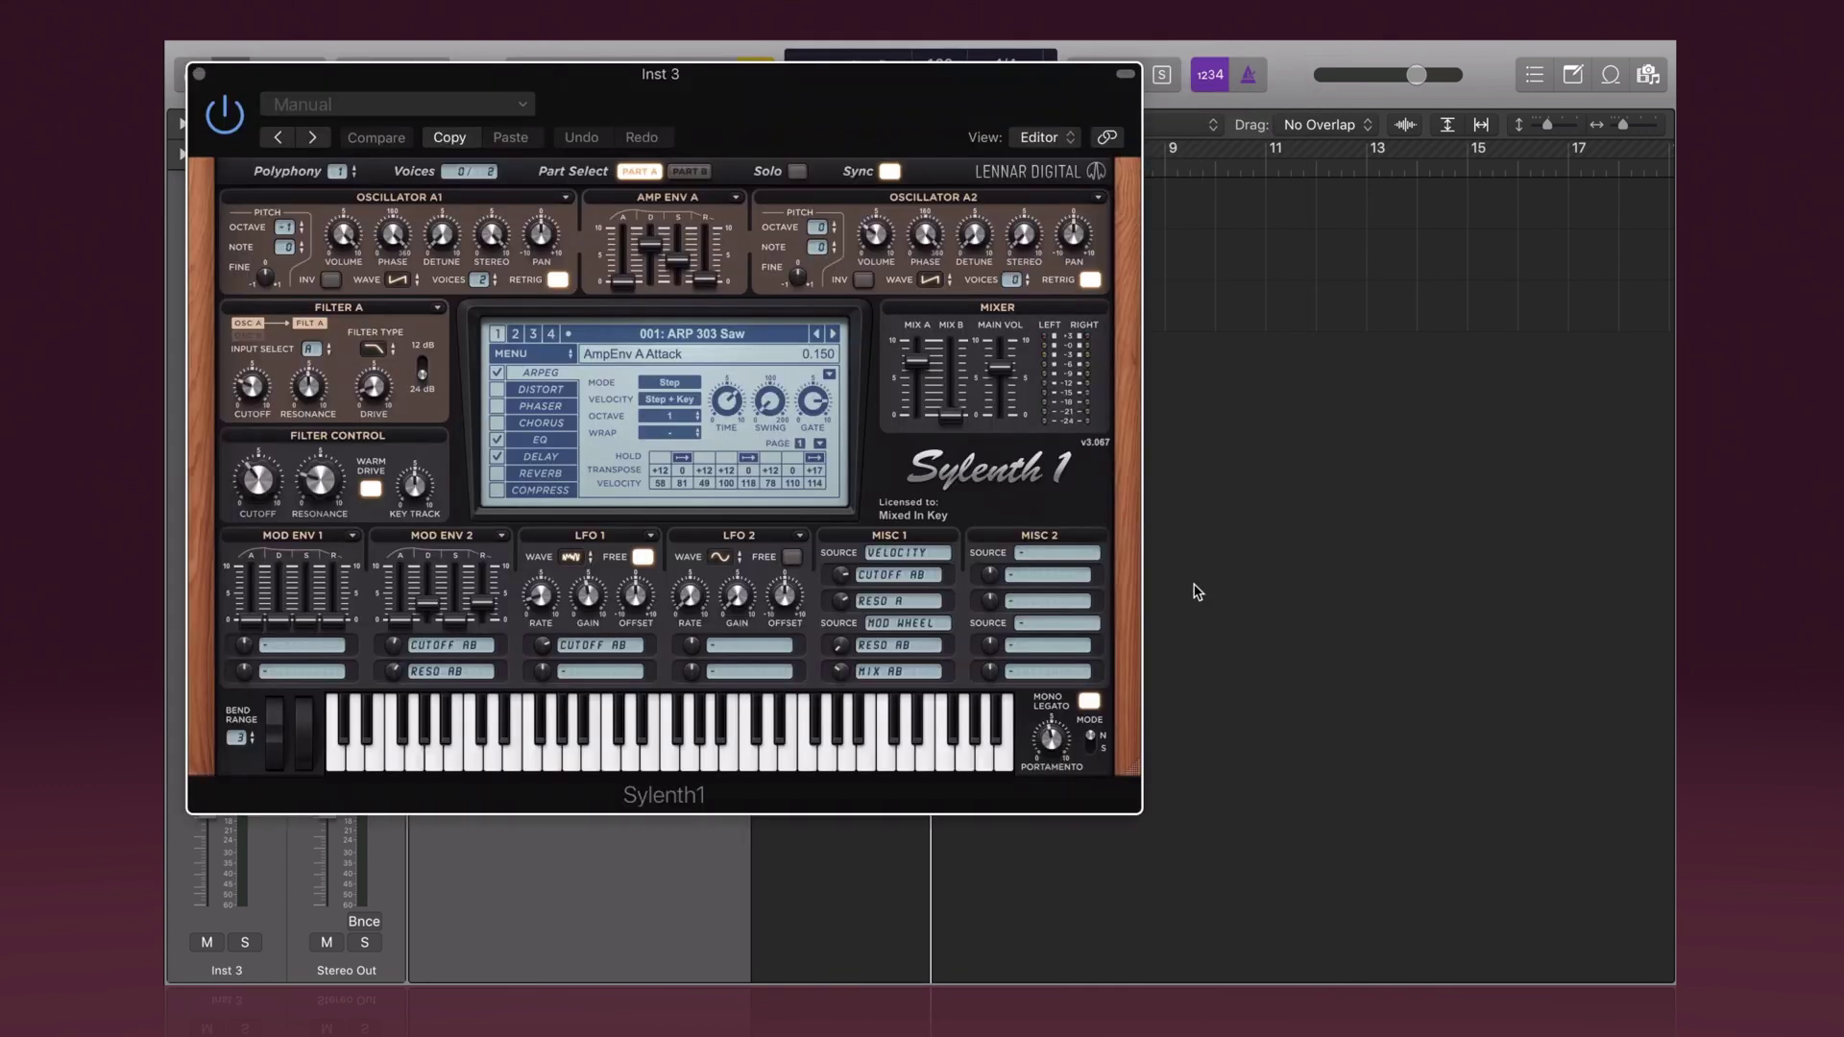
{"action": "left_click_drag", "start_coordinate": [629, 55], "coordinate": [971, 164]}
Step: Insert Captain Deep in the Sylenth1 track's MIDI FX slot, connect it, and play the track
{"action": "left_click", "coordinate": [225, 493]}
{"action": "mouse_move", "coordinate": [233, 693]}
{"action": "mouse_move", "coordinate": [425, 696]}
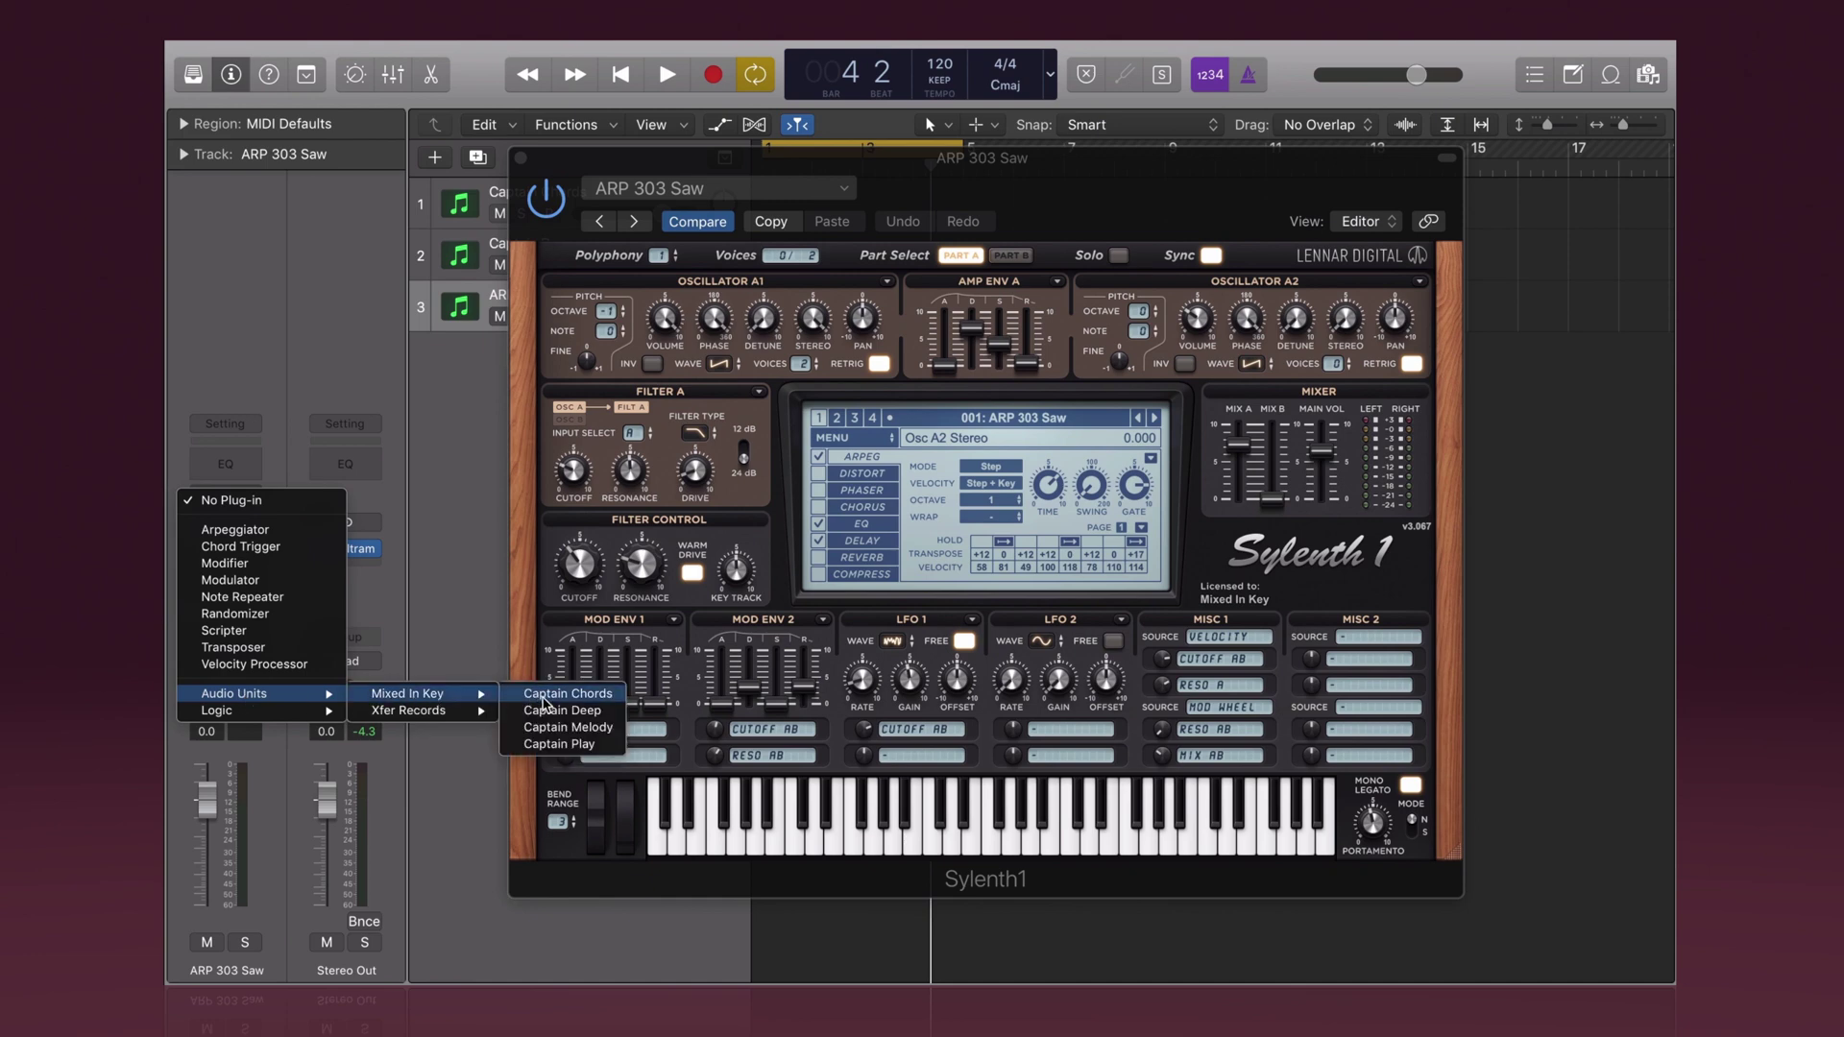
{"action": "left_click", "coordinate": [544, 715]}
{"action": "left_click", "coordinate": [850, 515]}
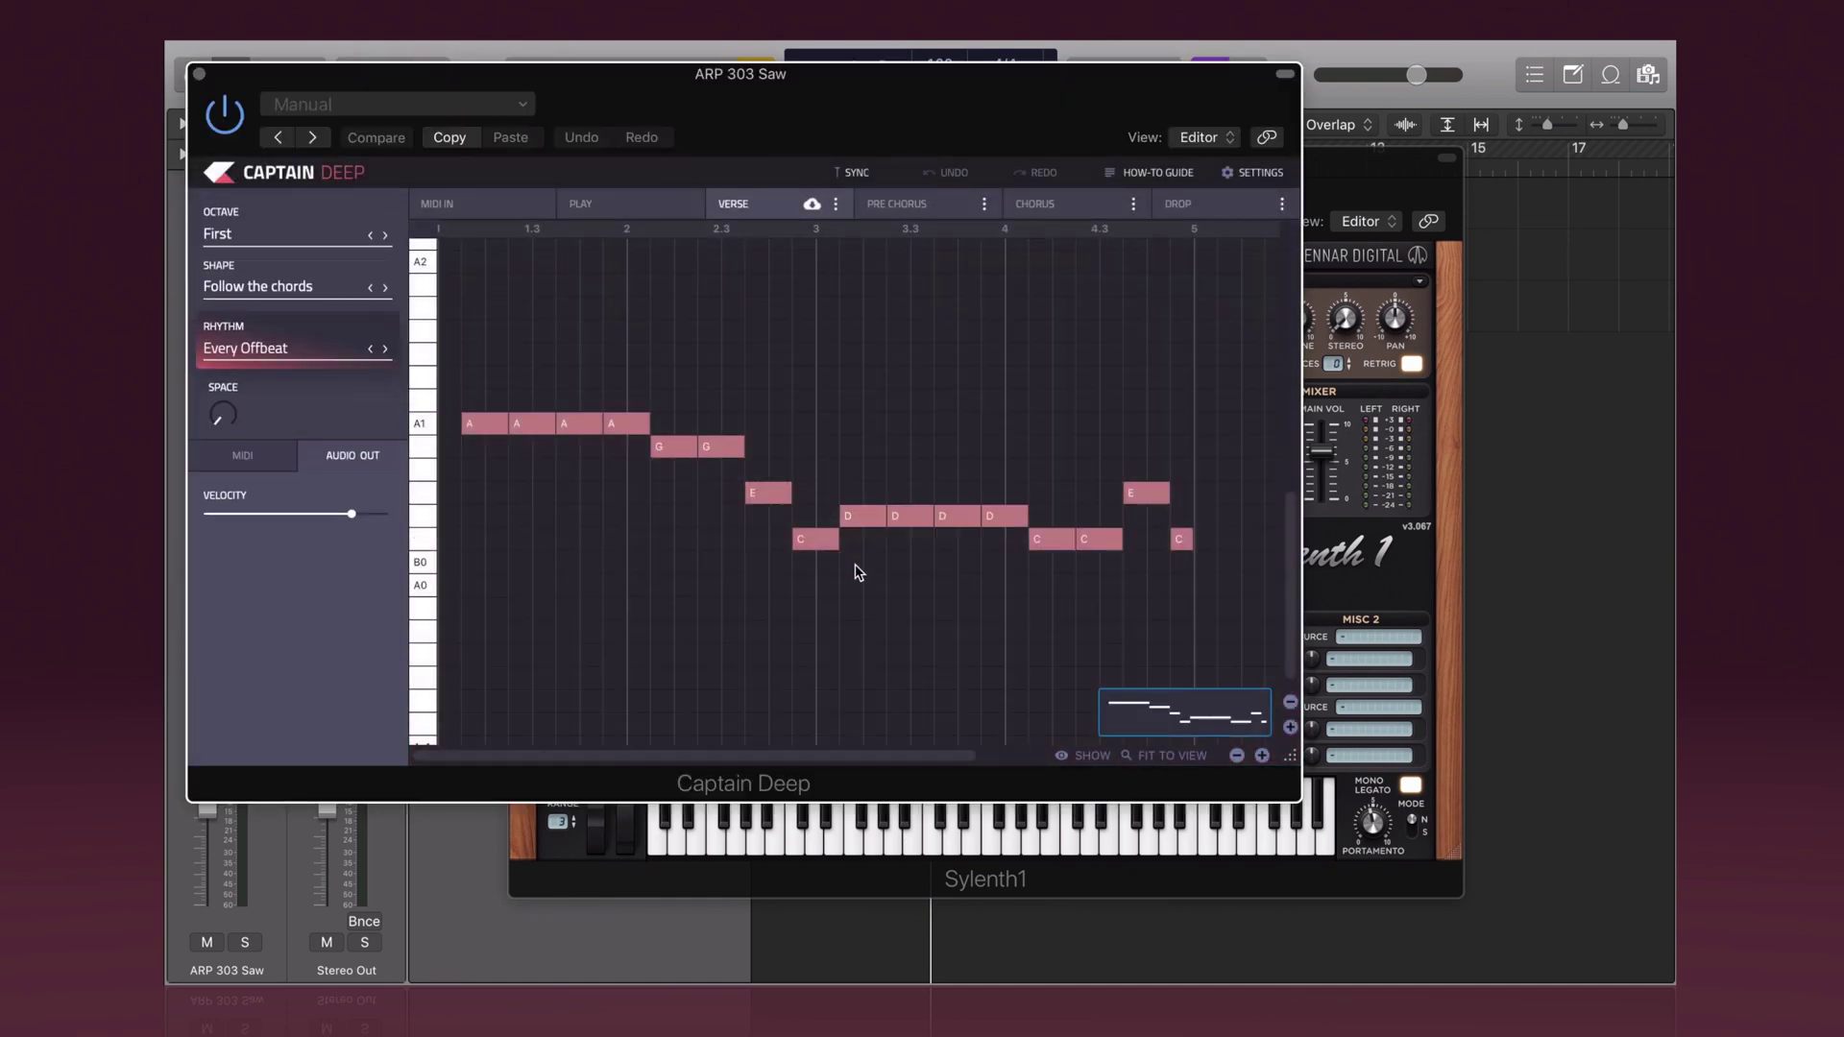
{"action": "left_click", "coordinate": [1372, 191]}
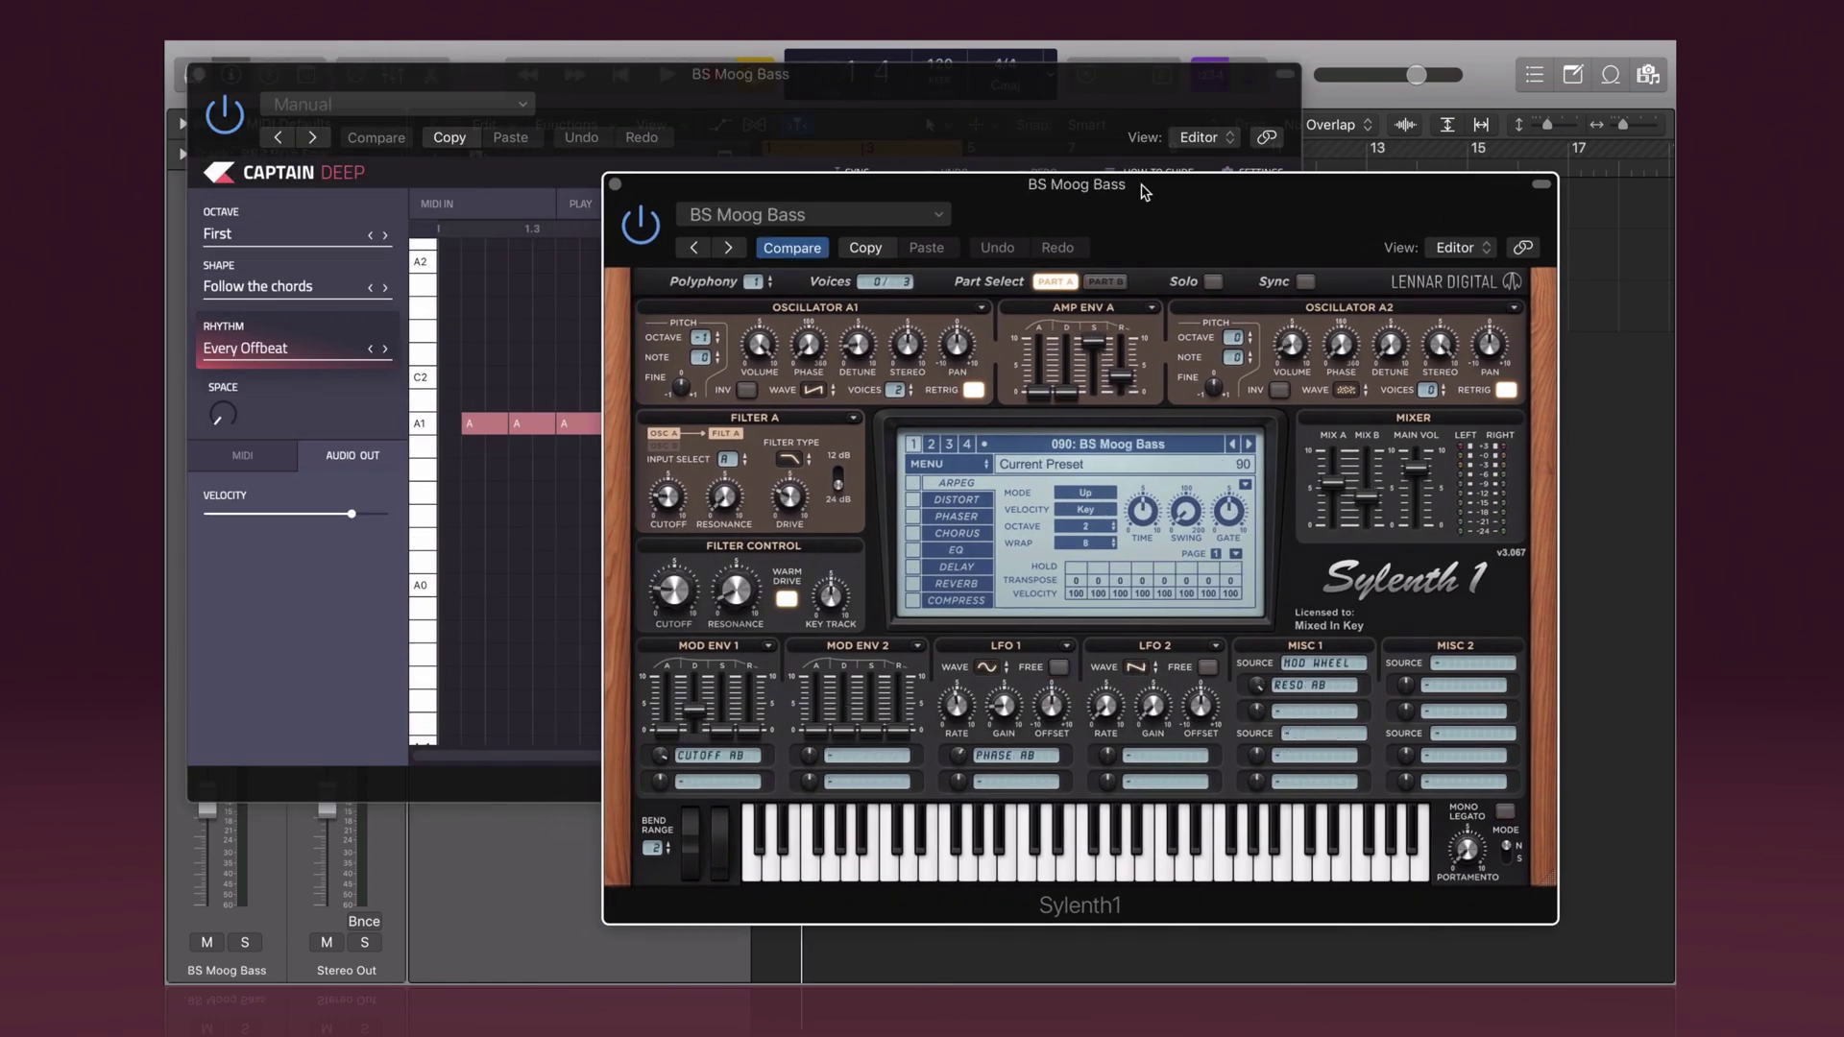
{"action": "key", "text": "space"}
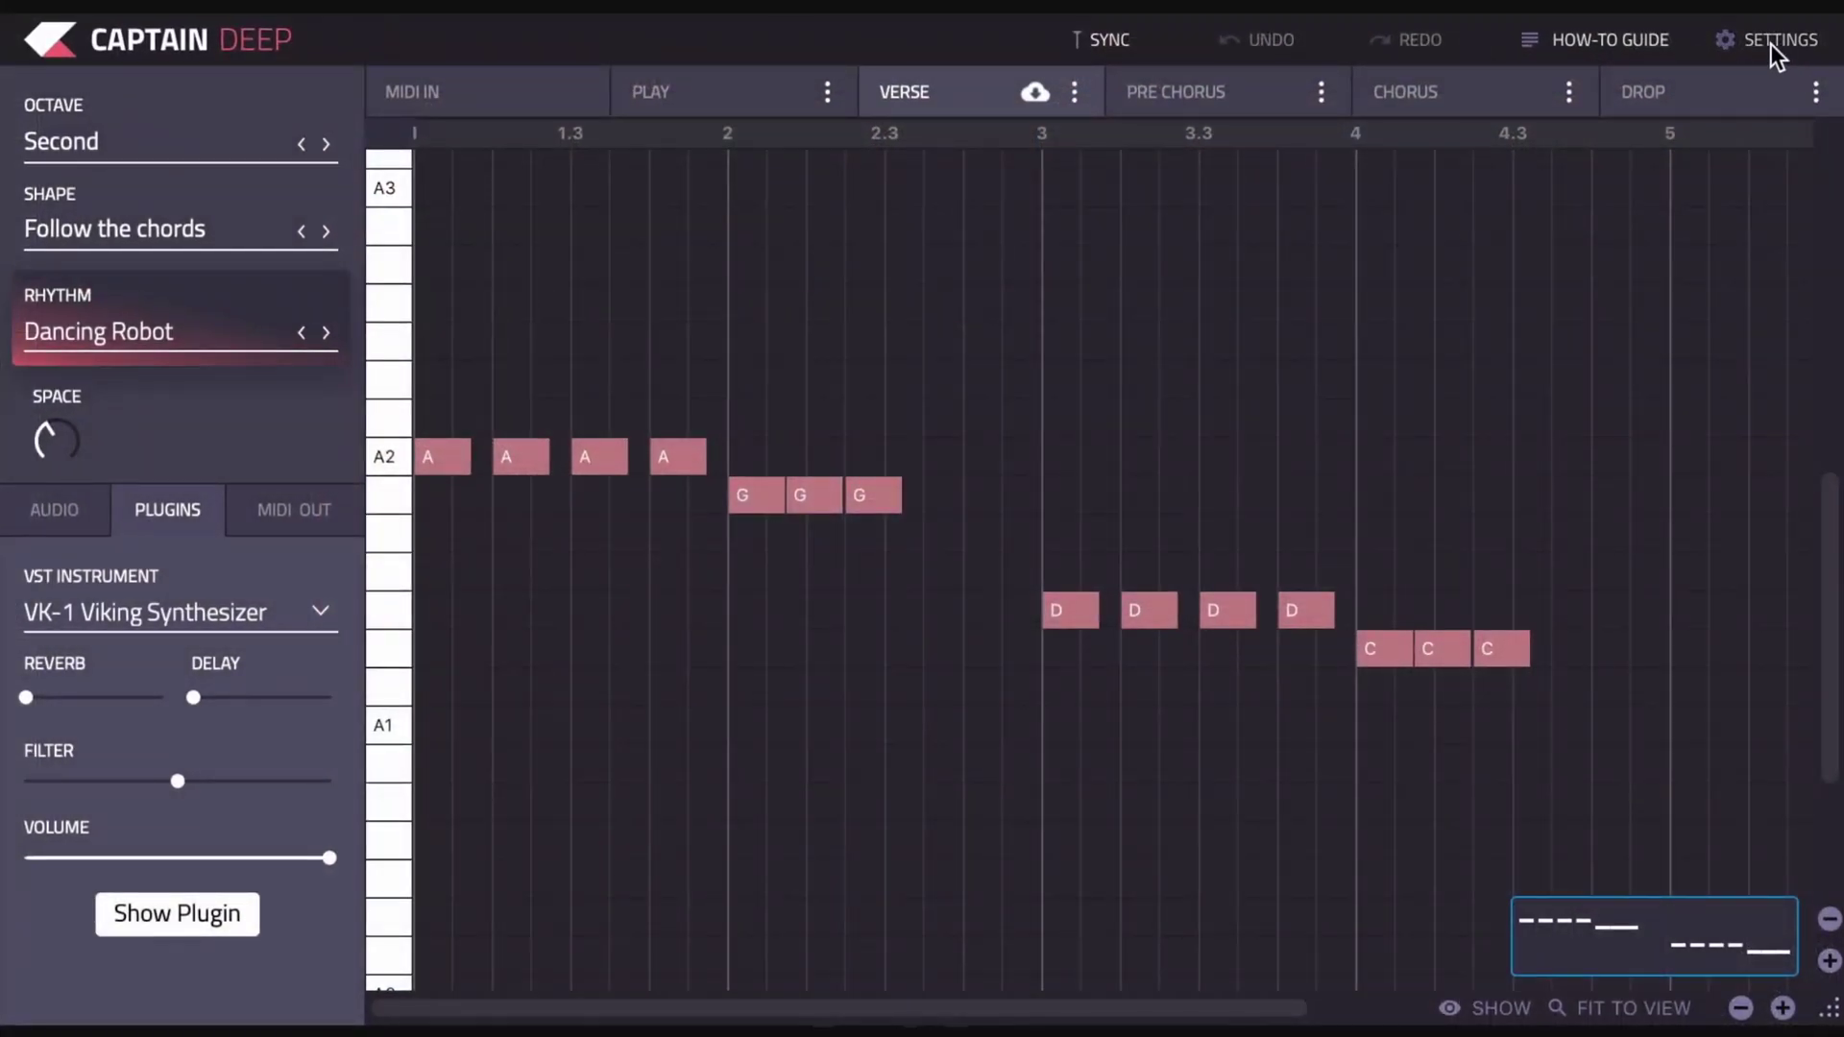
Step: Keep Captain Deep's Connected to setting on Chords, then bring up the piano roll's SHOW options
{"action": "left_click", "coordinate": [1777, 50]}
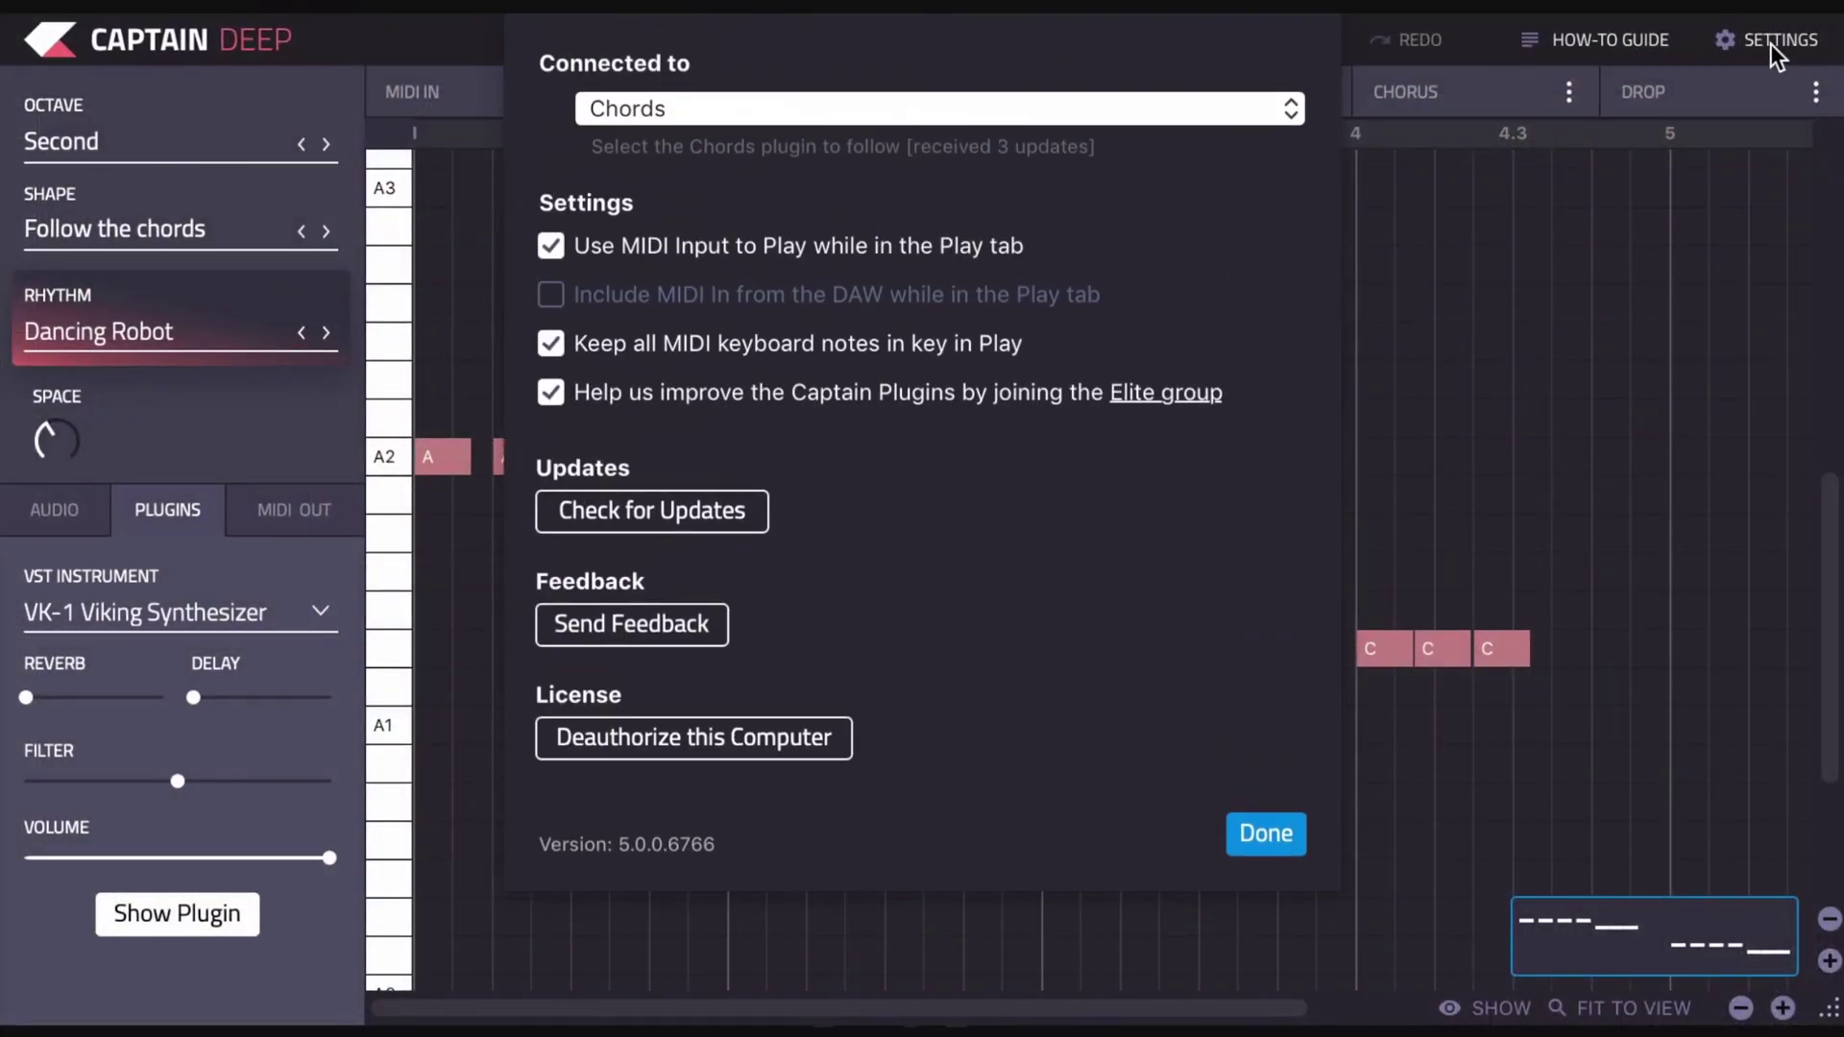
{"action": "left_click", "coordinate": [809, 110]}
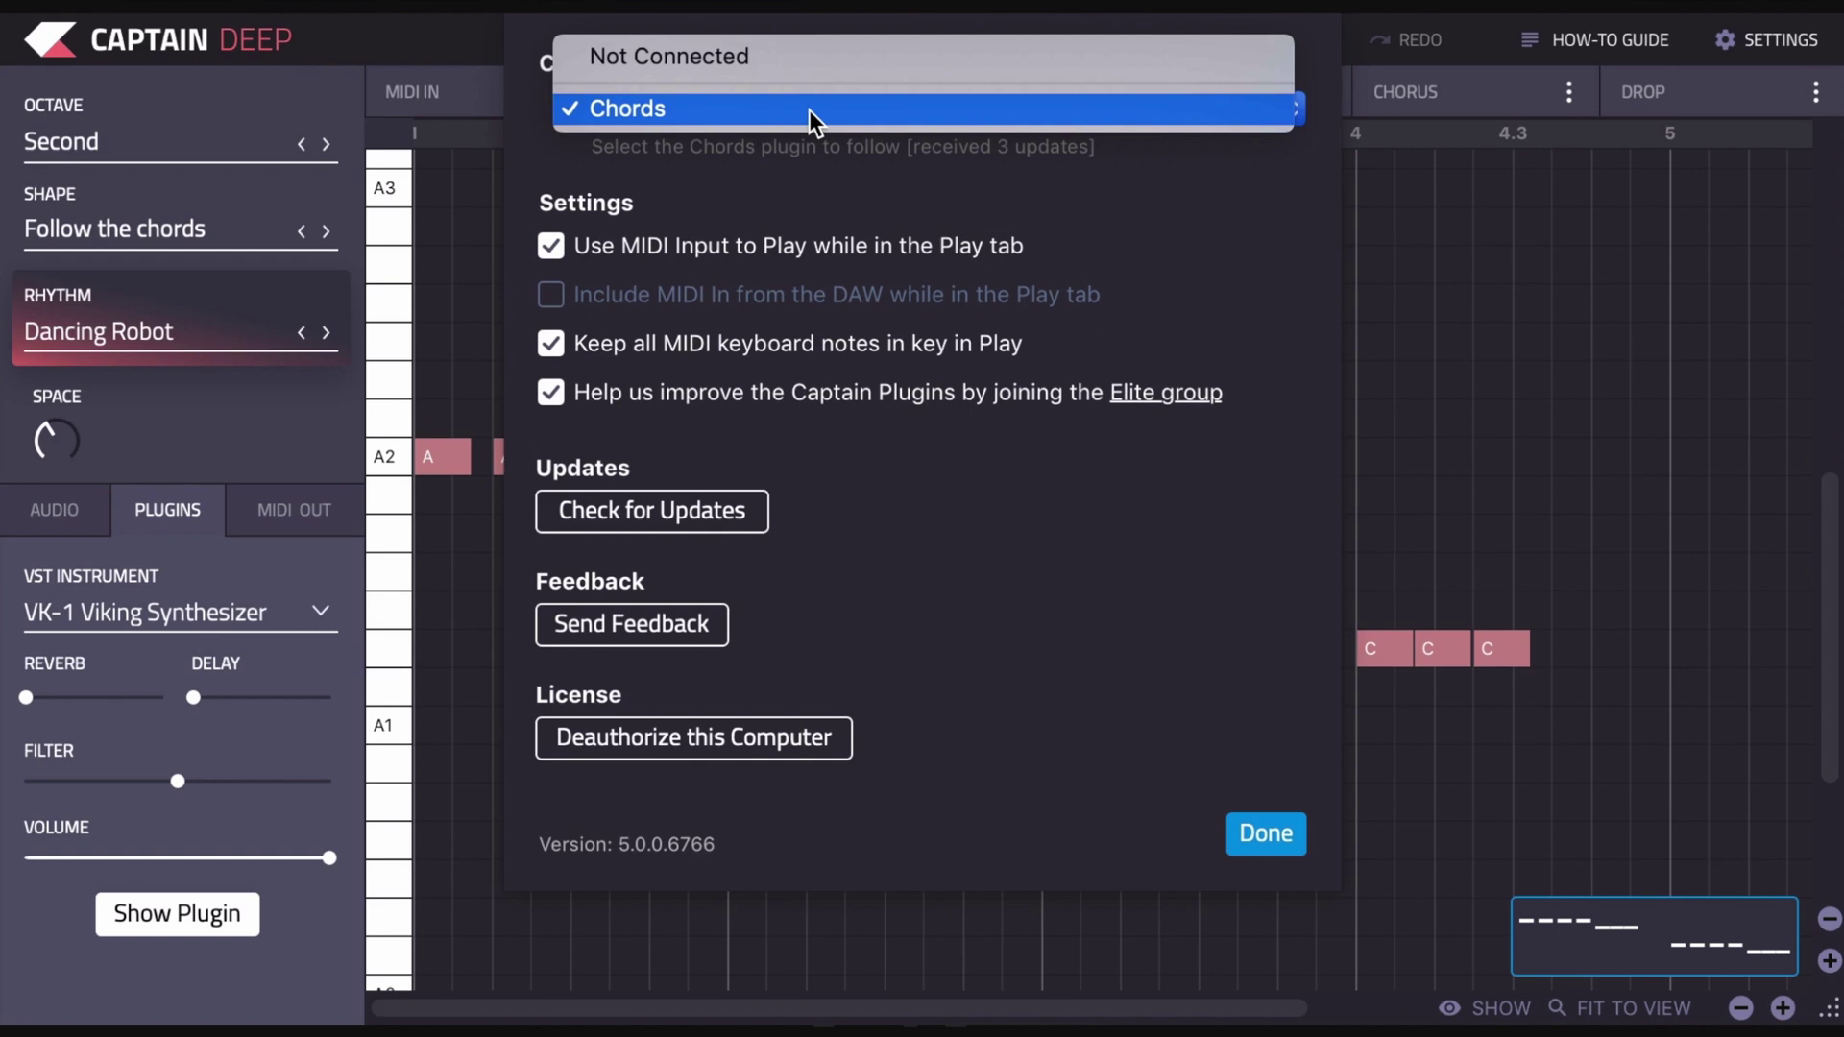
{"action": "left_click", "coordinate": [809, 109]}
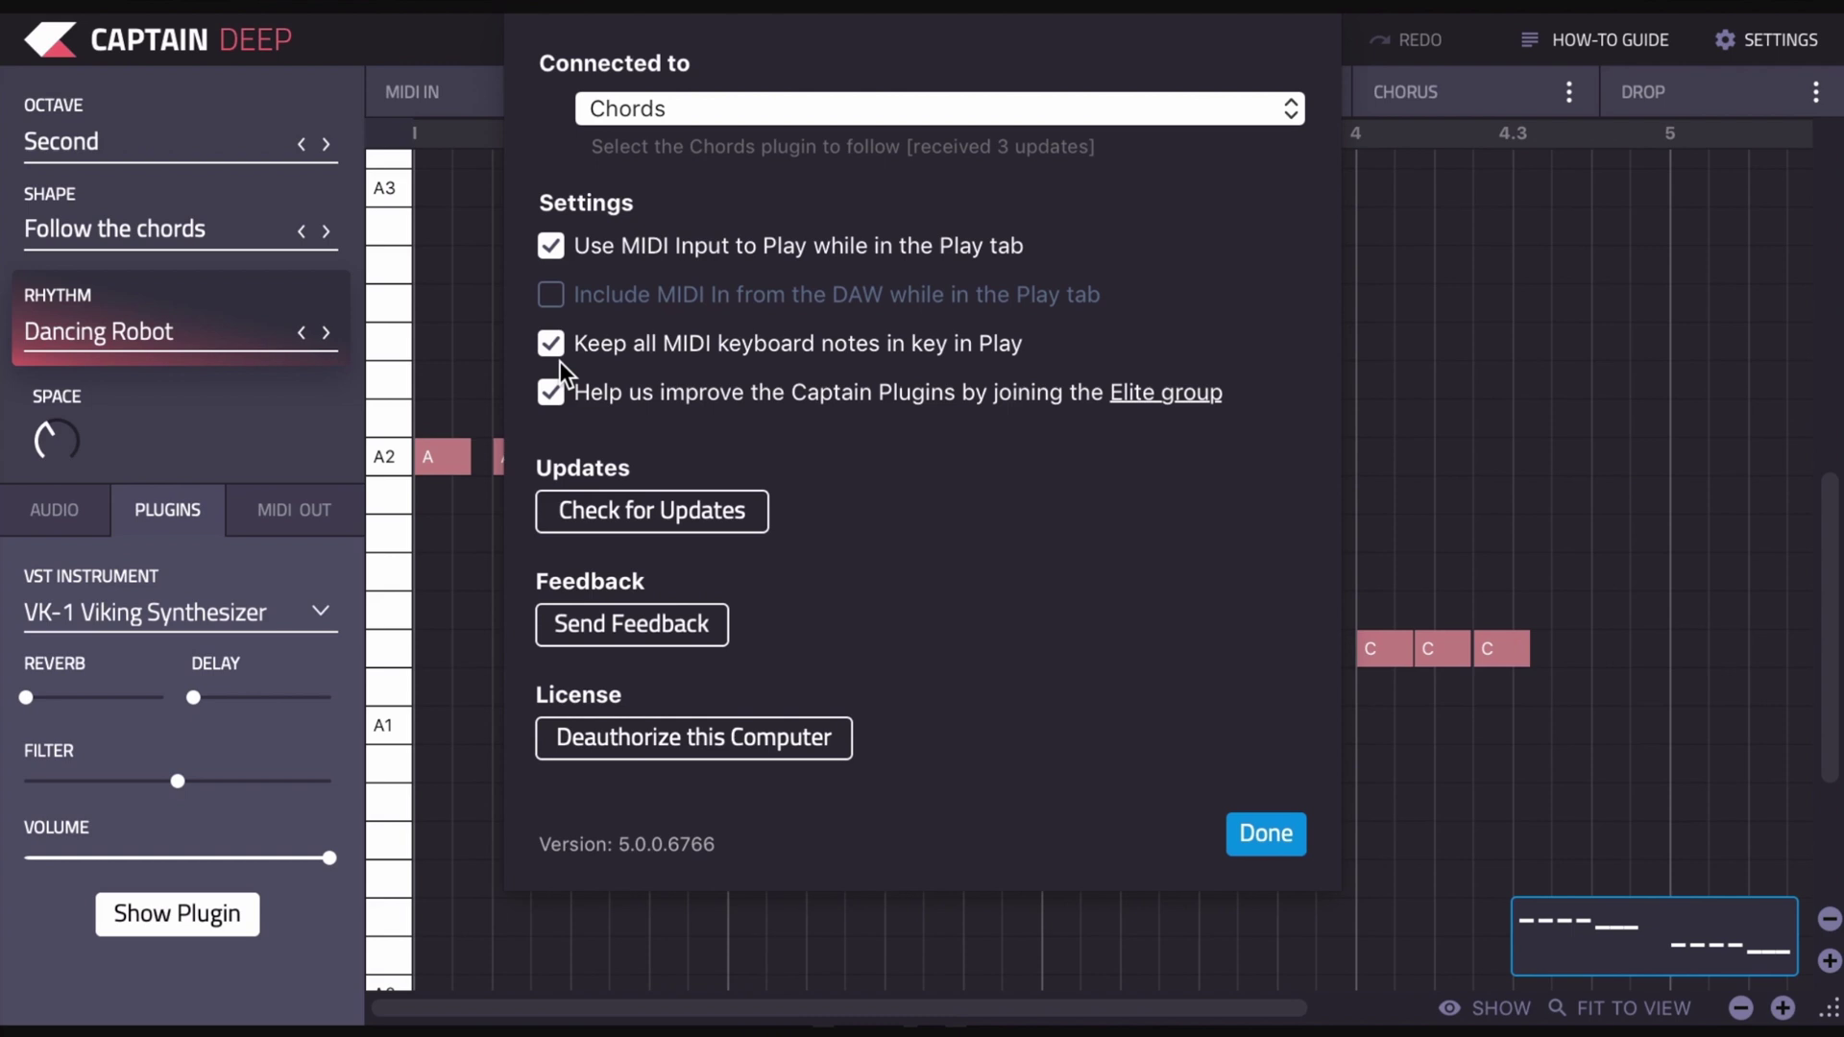
{"action": "key", "text": "Escape"}
{"action": "left_click", "coordinate": [1487, 1008]}
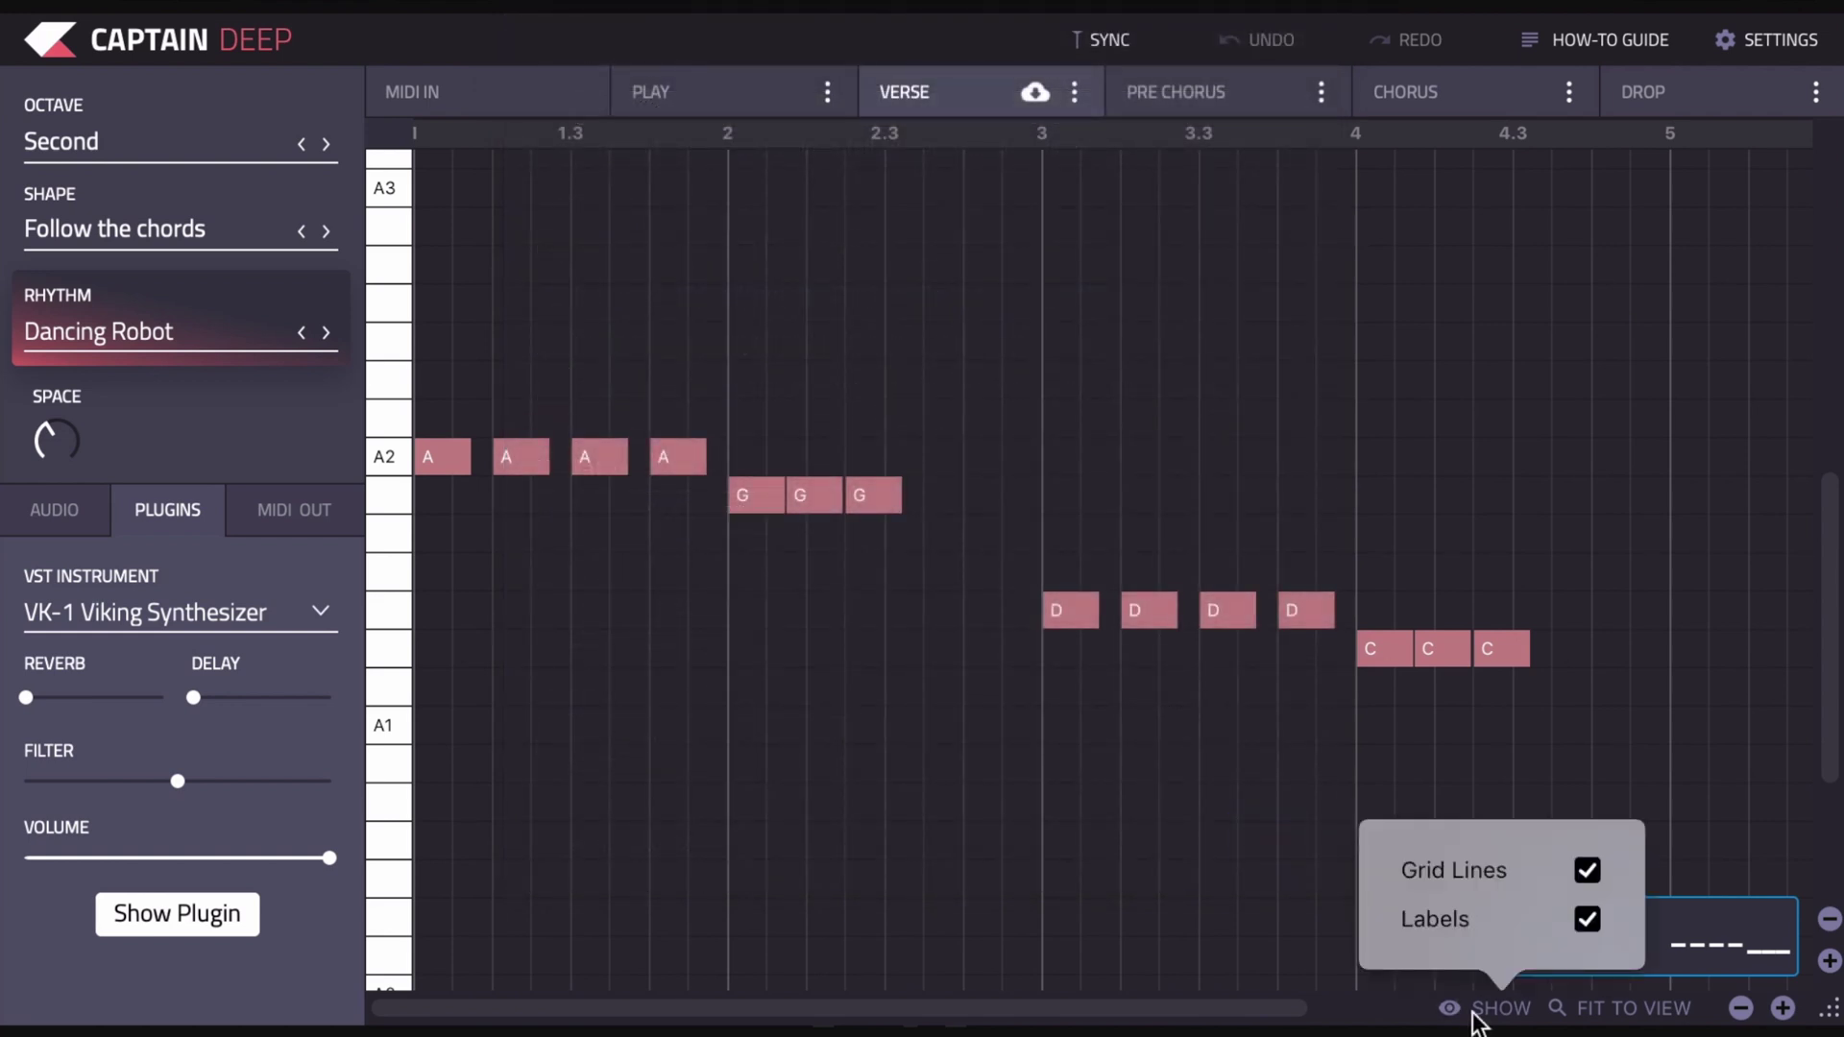
Step: Toggle the piano roll's Grid Lines and Labels off and back on
{"action": "left_click", "coordinate": [1588, 870]}
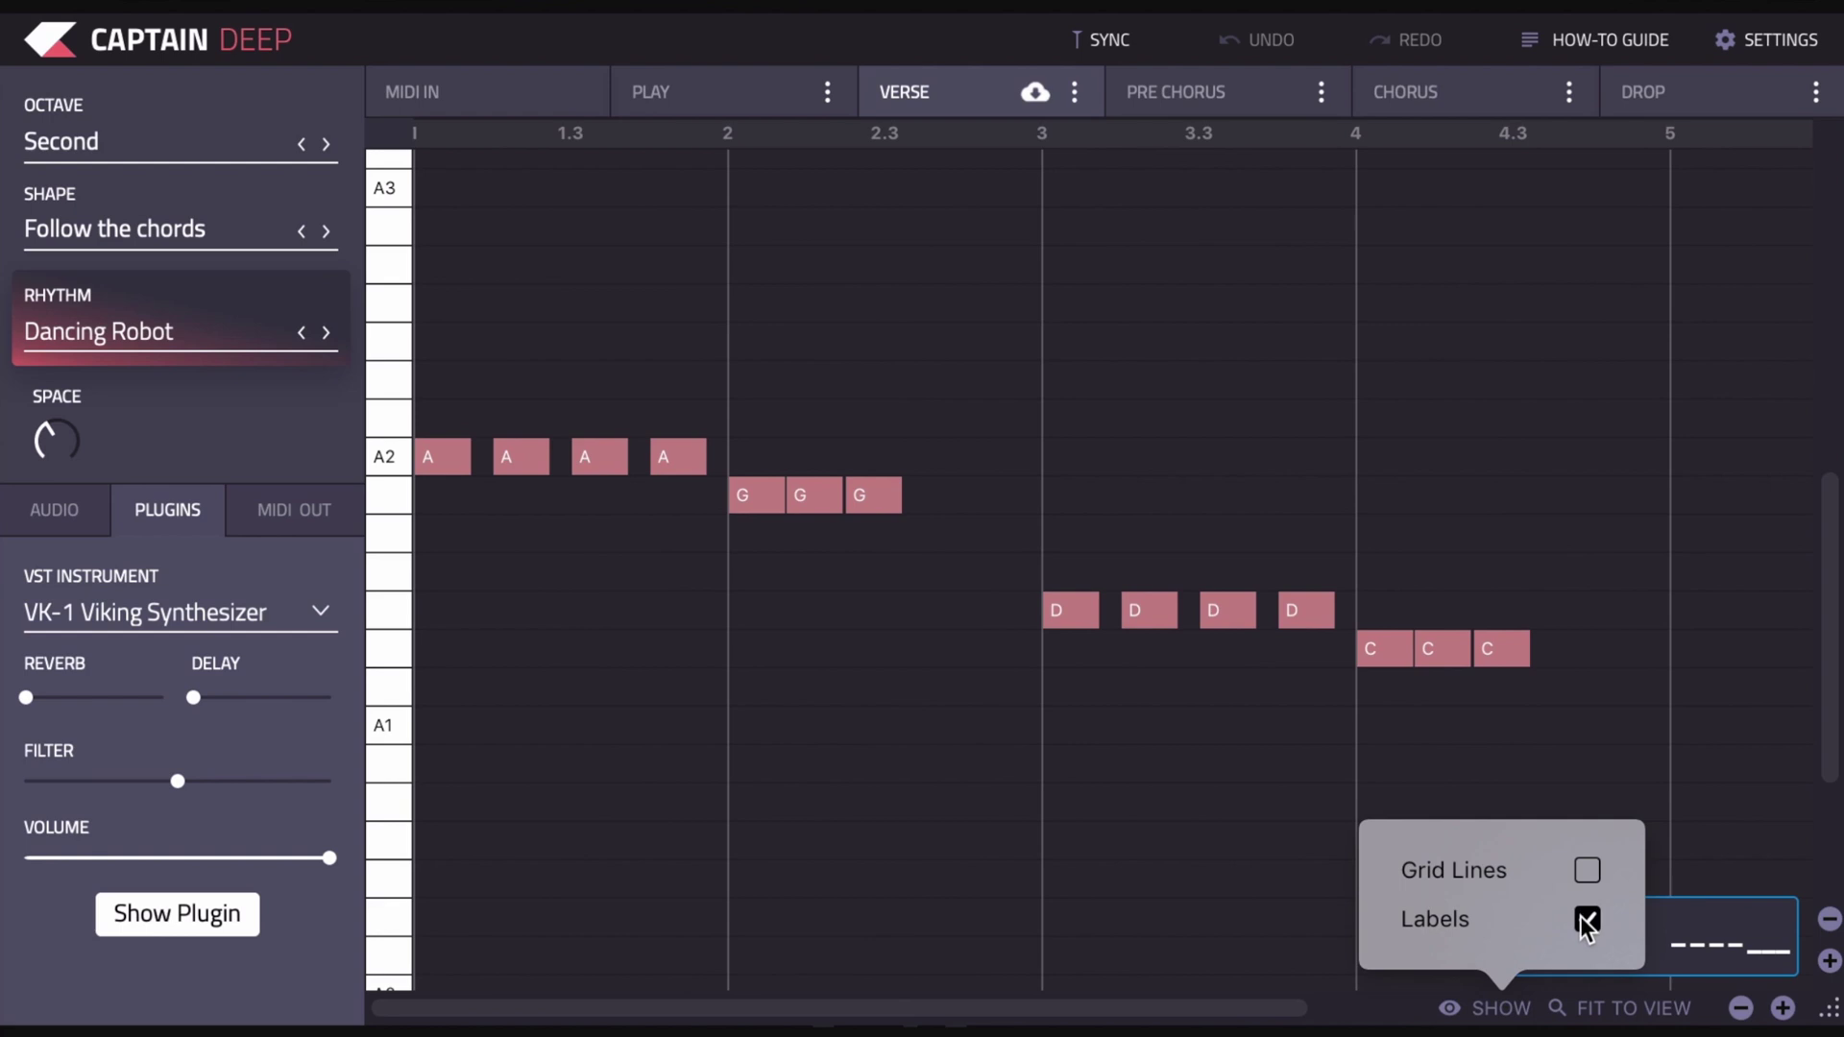
{"action": "left_click", "coordinate": [1587, 920]}
{"action": "left_click", "coordinate": [1587, 920]}
{"action": "left_click", "coordinate": [1587, 870]}
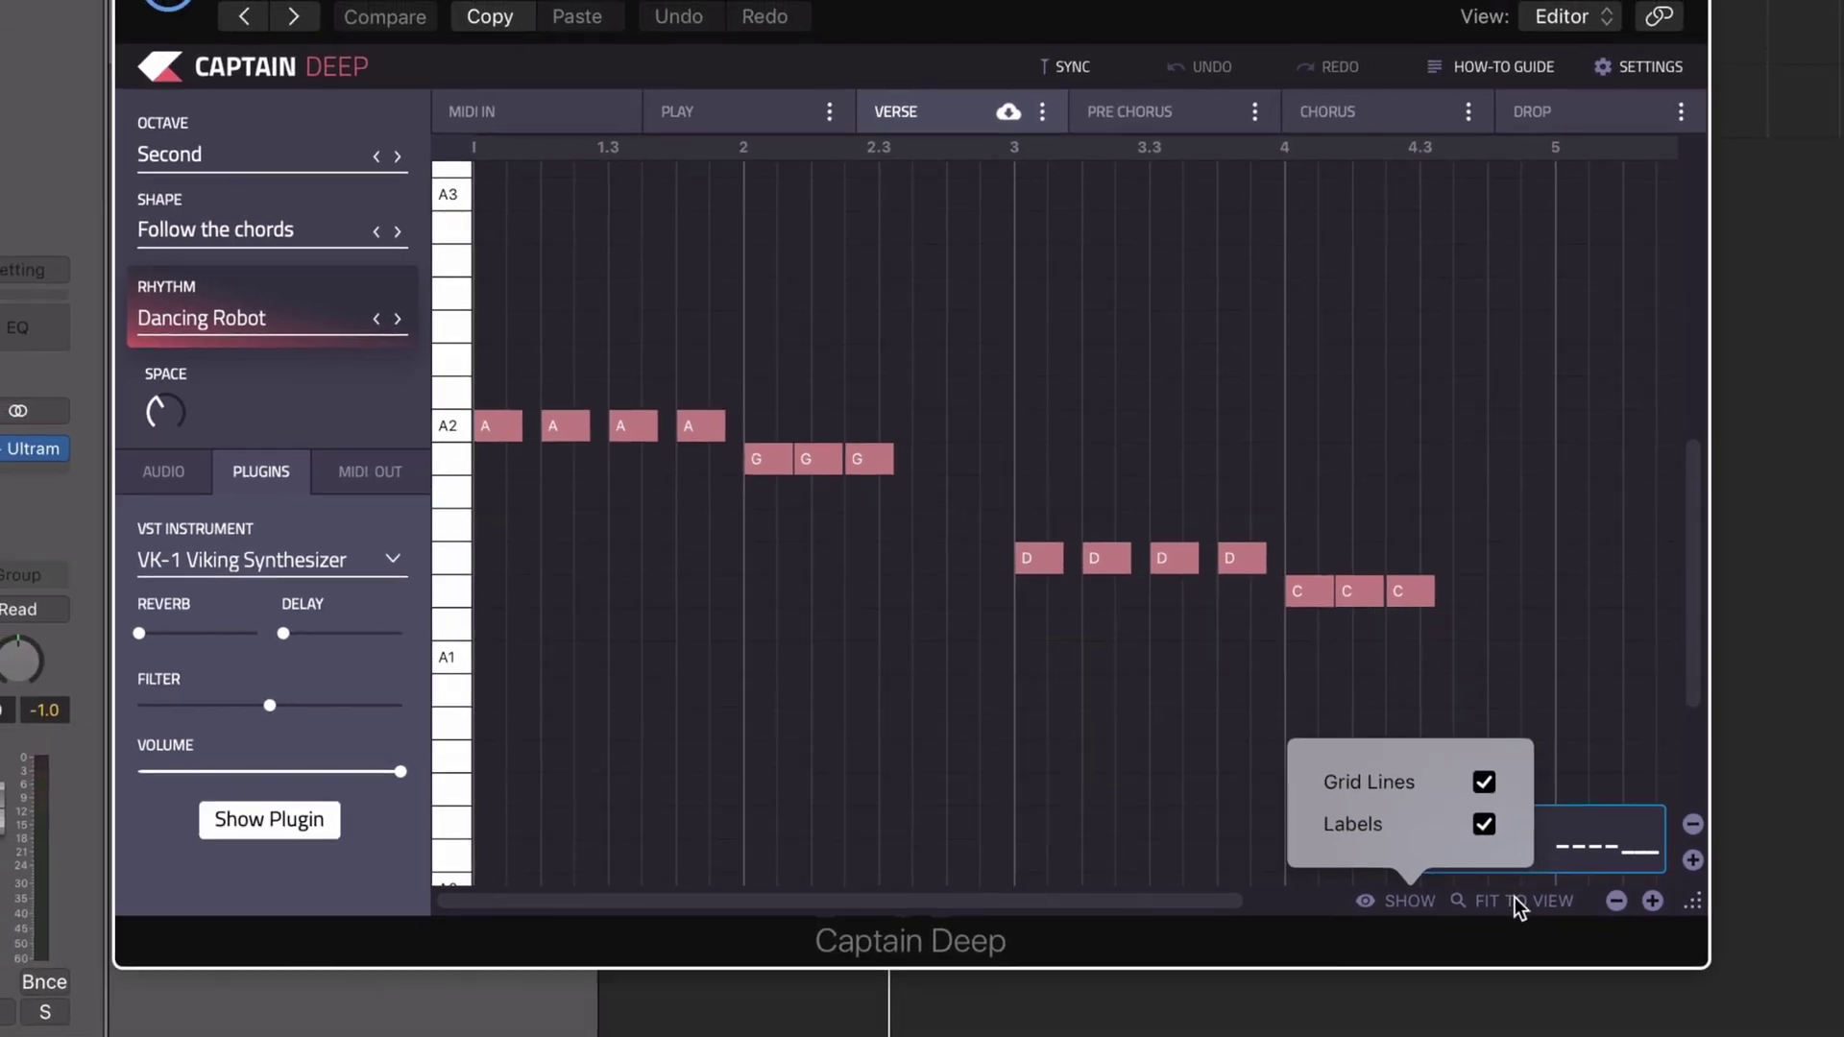
Step: Switch the piano roll to Normal View, then to Folded View showing only A2, G2, D2, C2
{"action": "left_click", "coordinate": [1519, 903]}
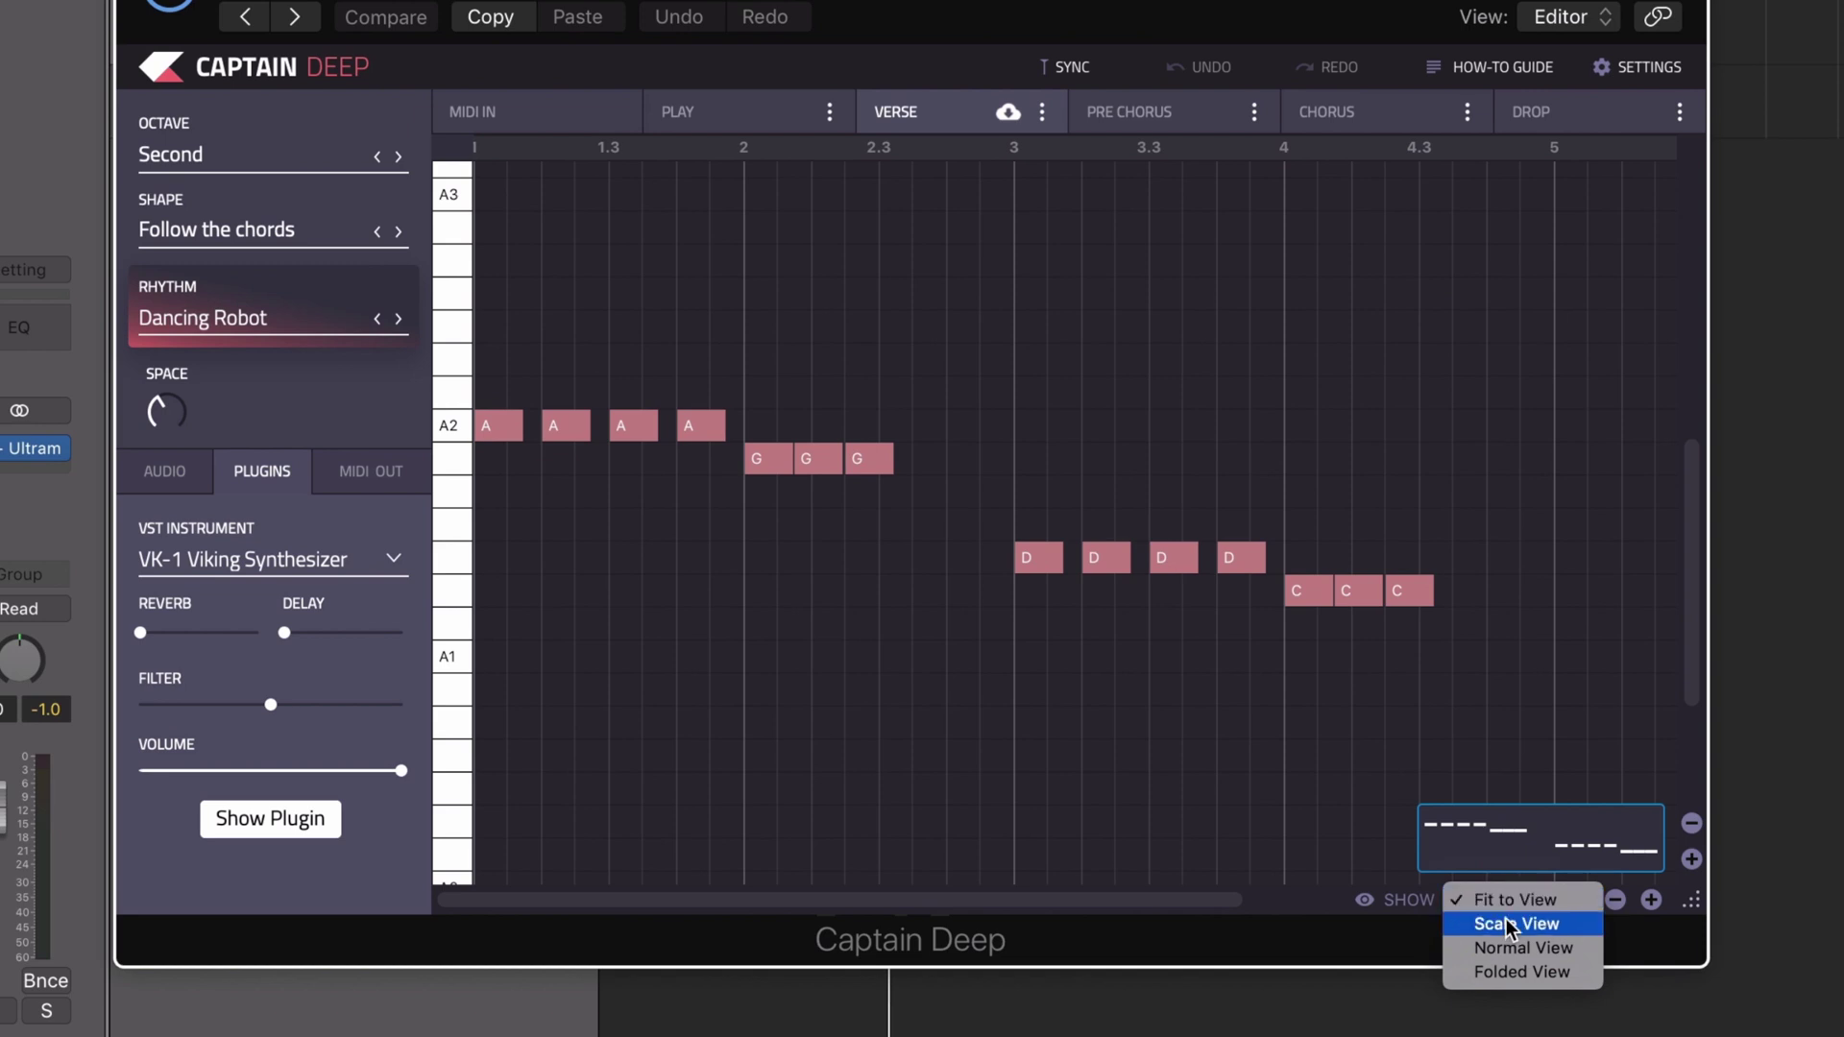
{"action": "left_click", "coordinate": [1521, 948]}
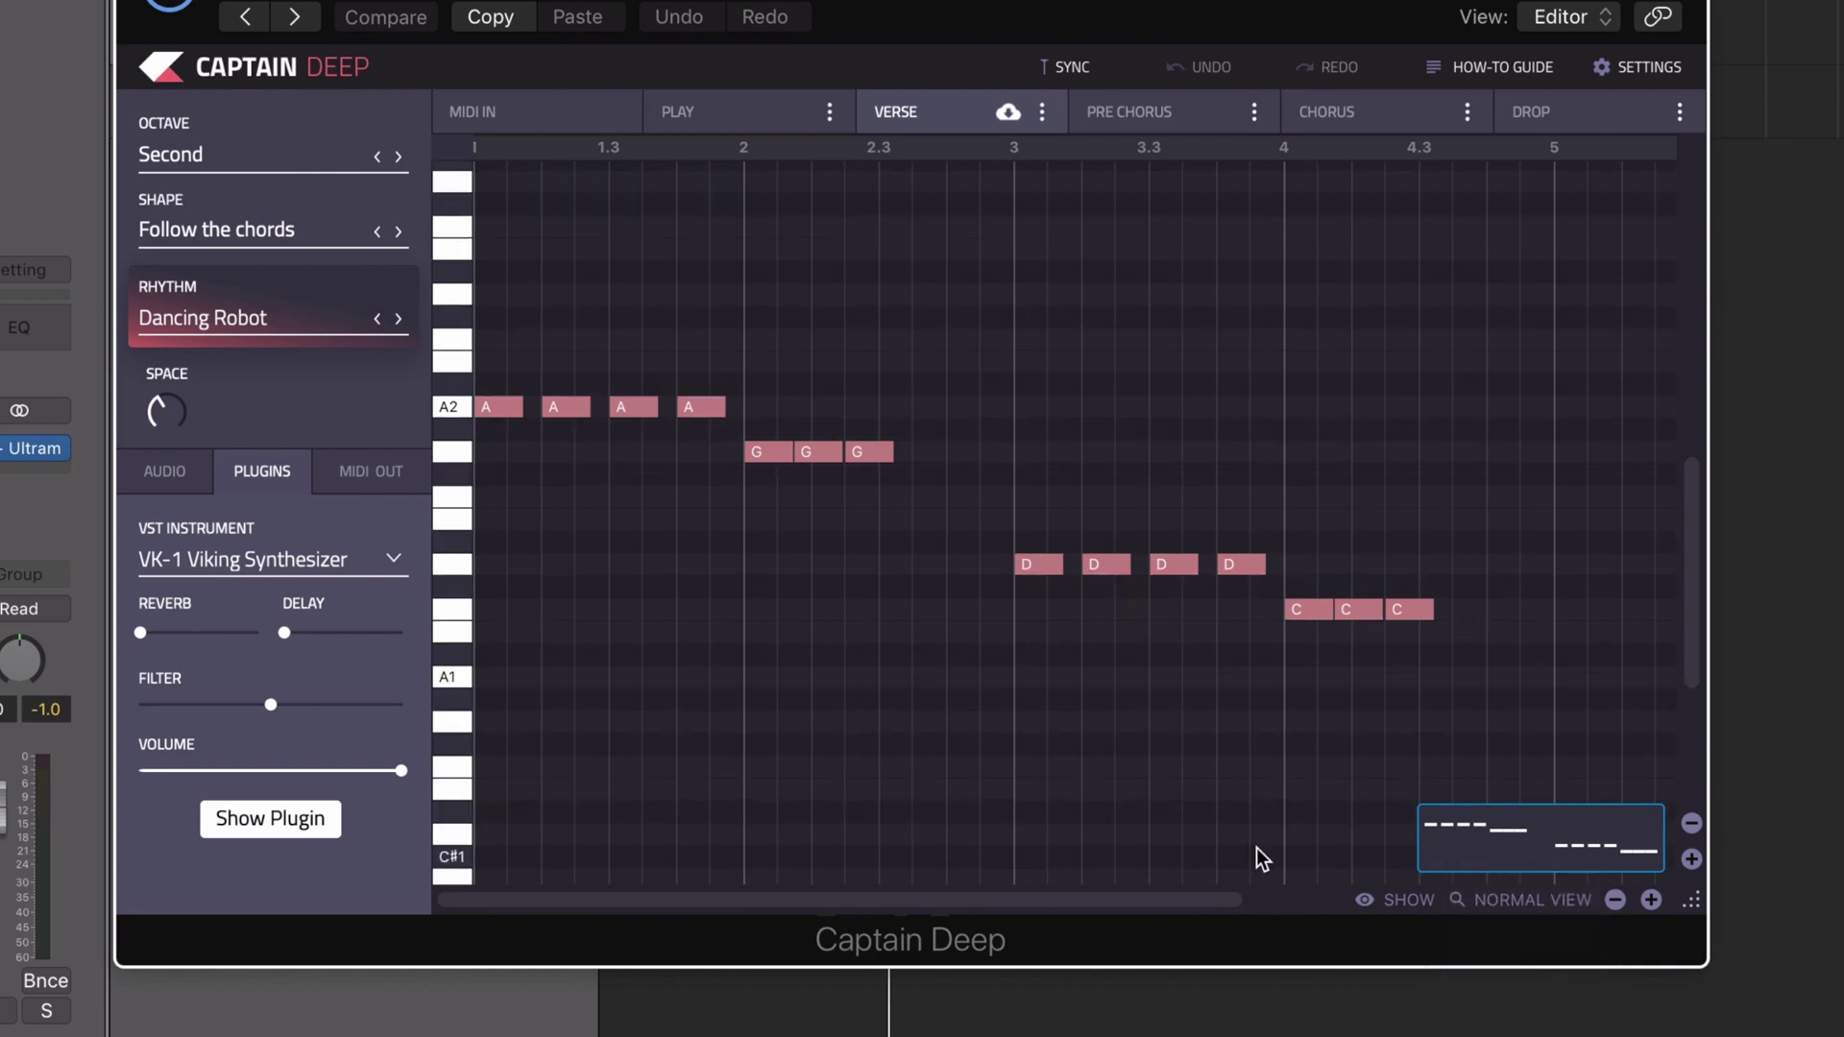
{"action": "left_click", "coordinate": [1538, 901]}
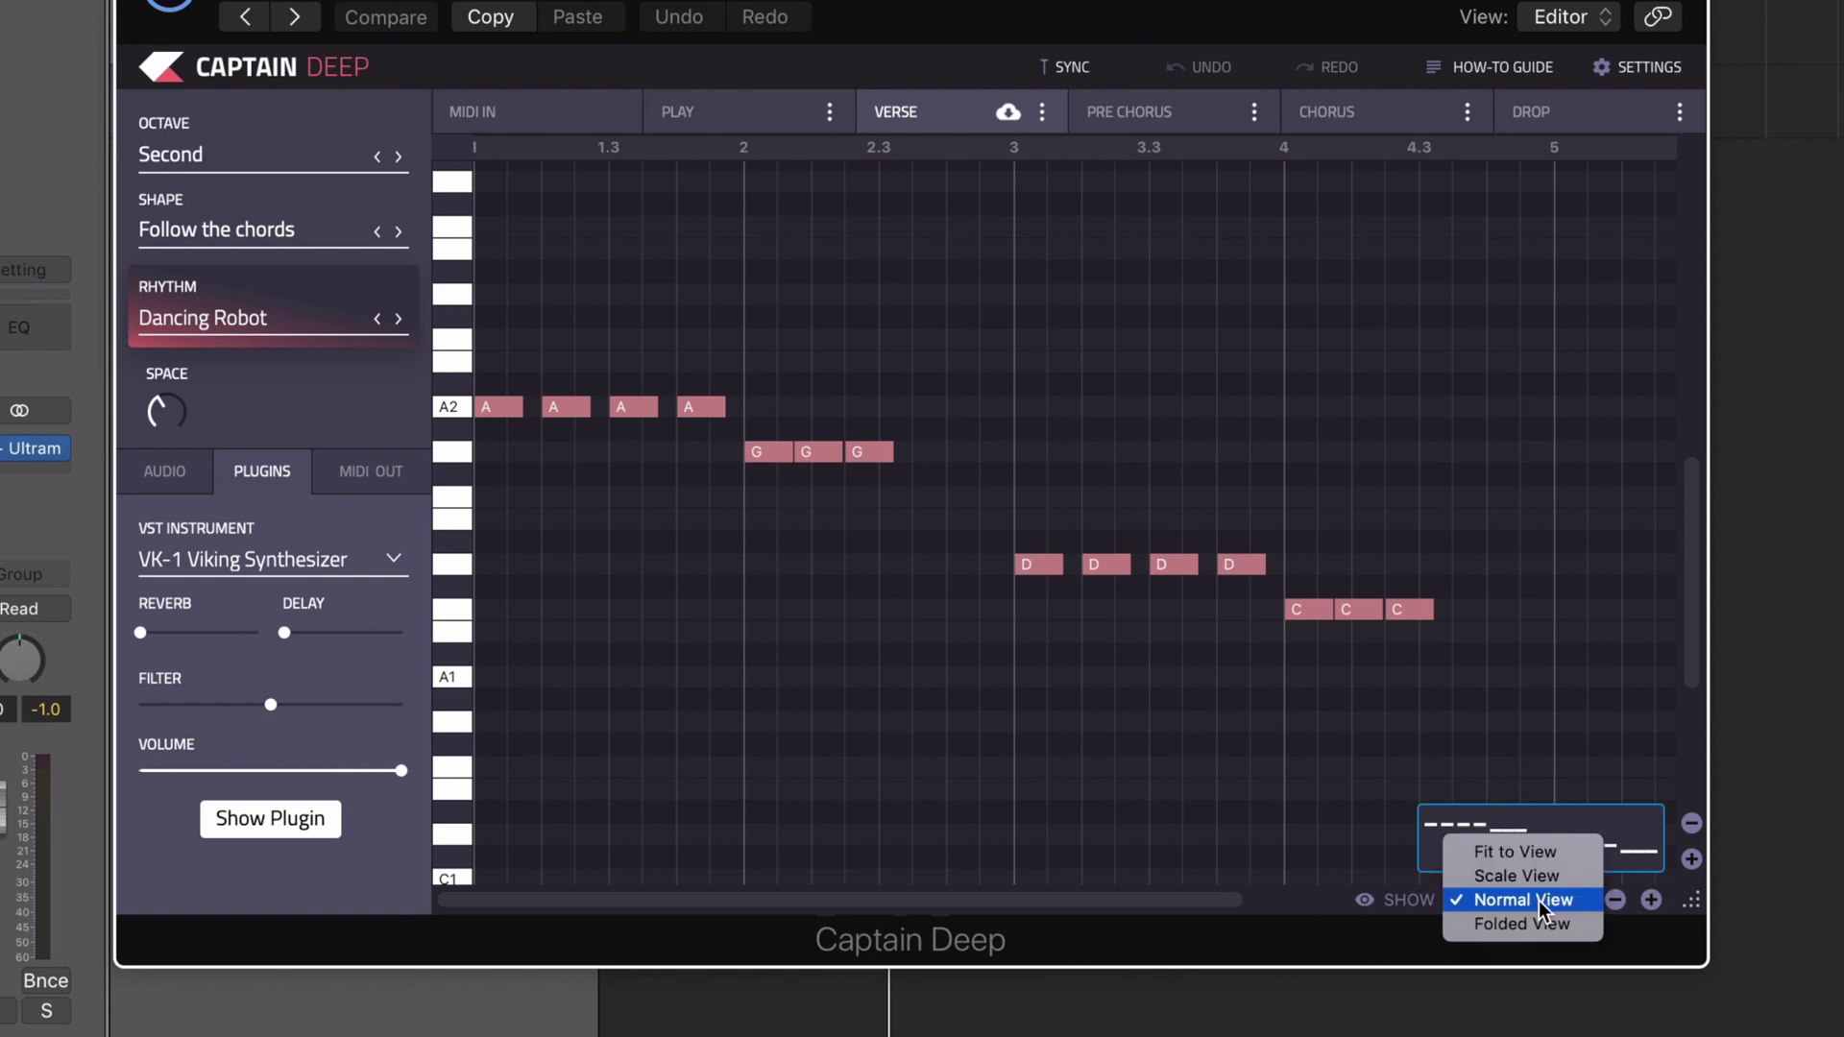
{"action": "left_click", "coordinate": [1541, 924]}
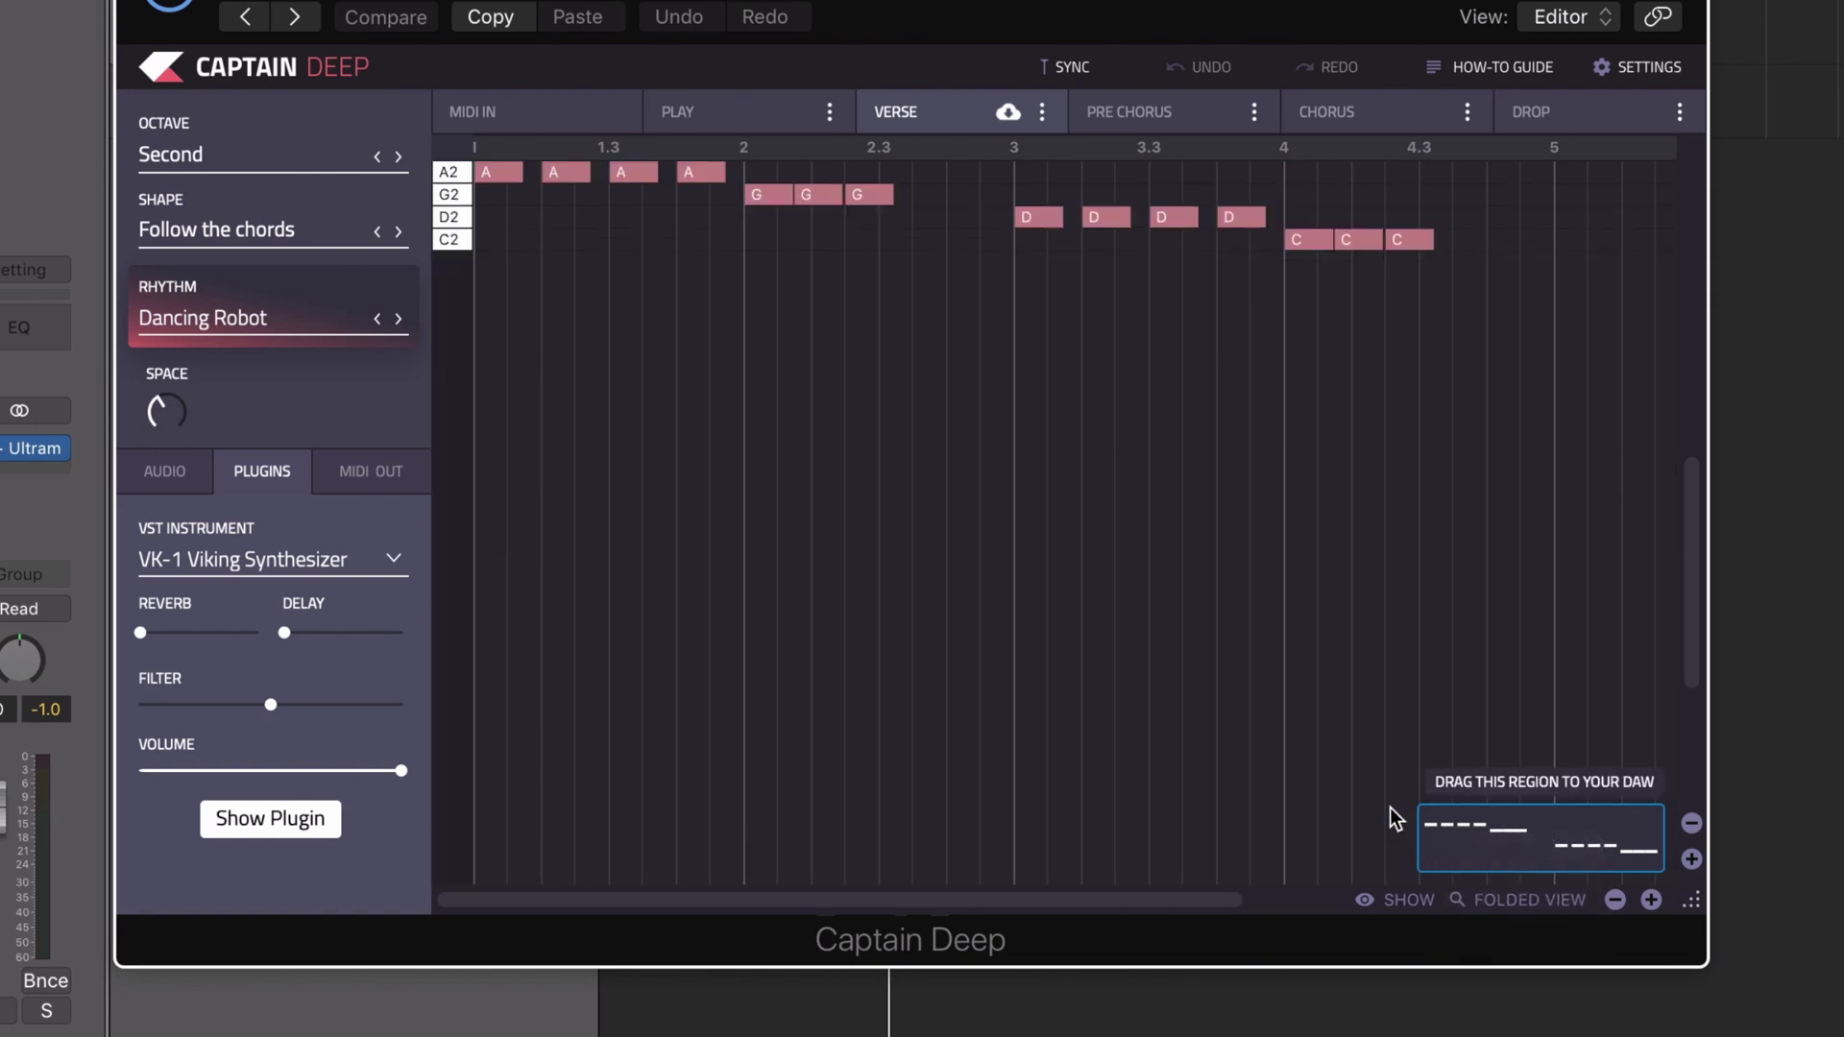